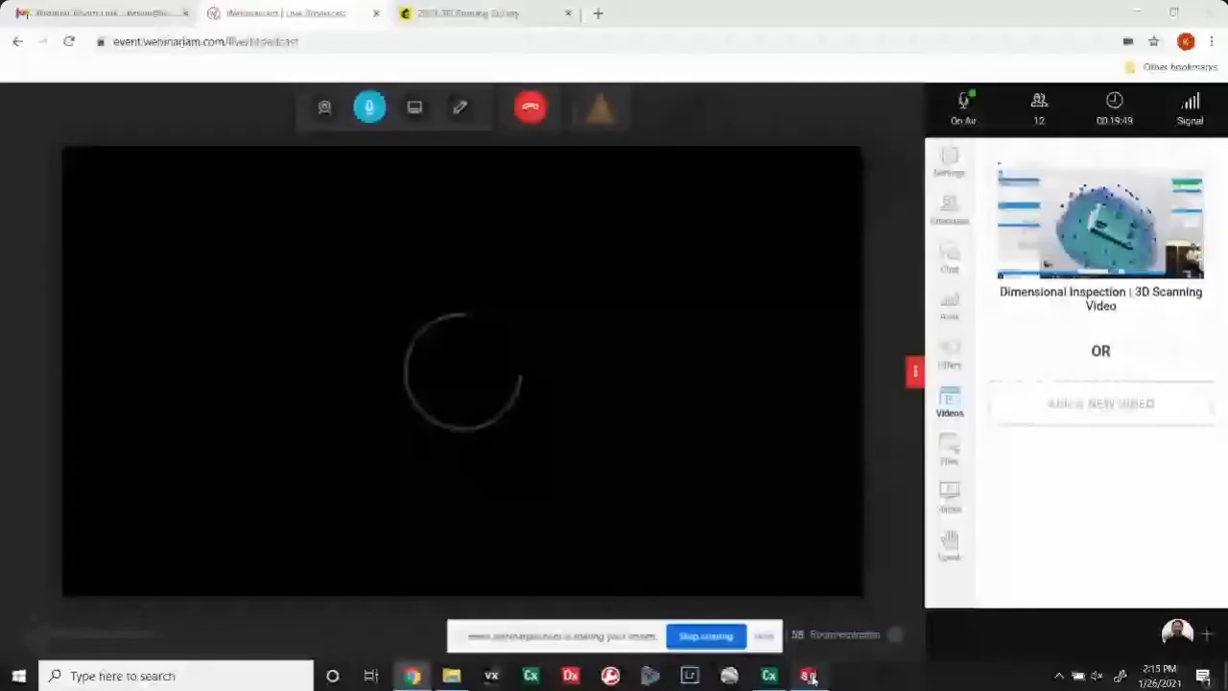
Step: Switch to SOLIDWORKS and review the feature history of the Geomagic Sample File part from start to end
click(809, 676)
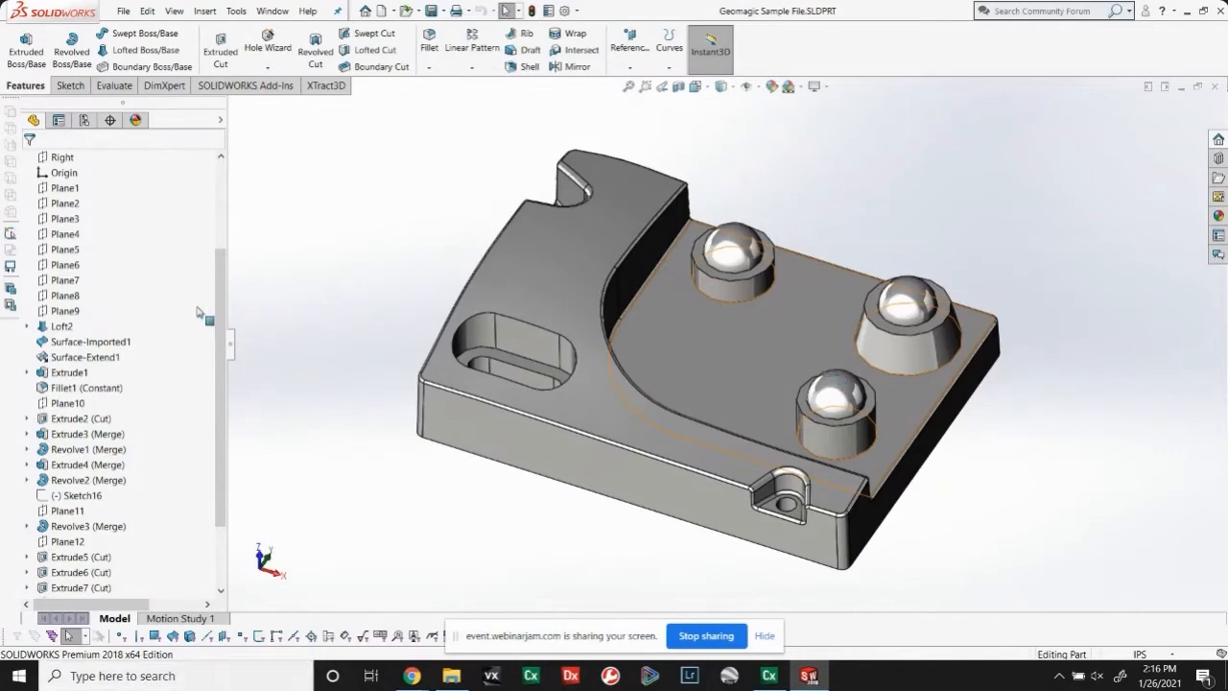
drag(221, 276, 221, 189)
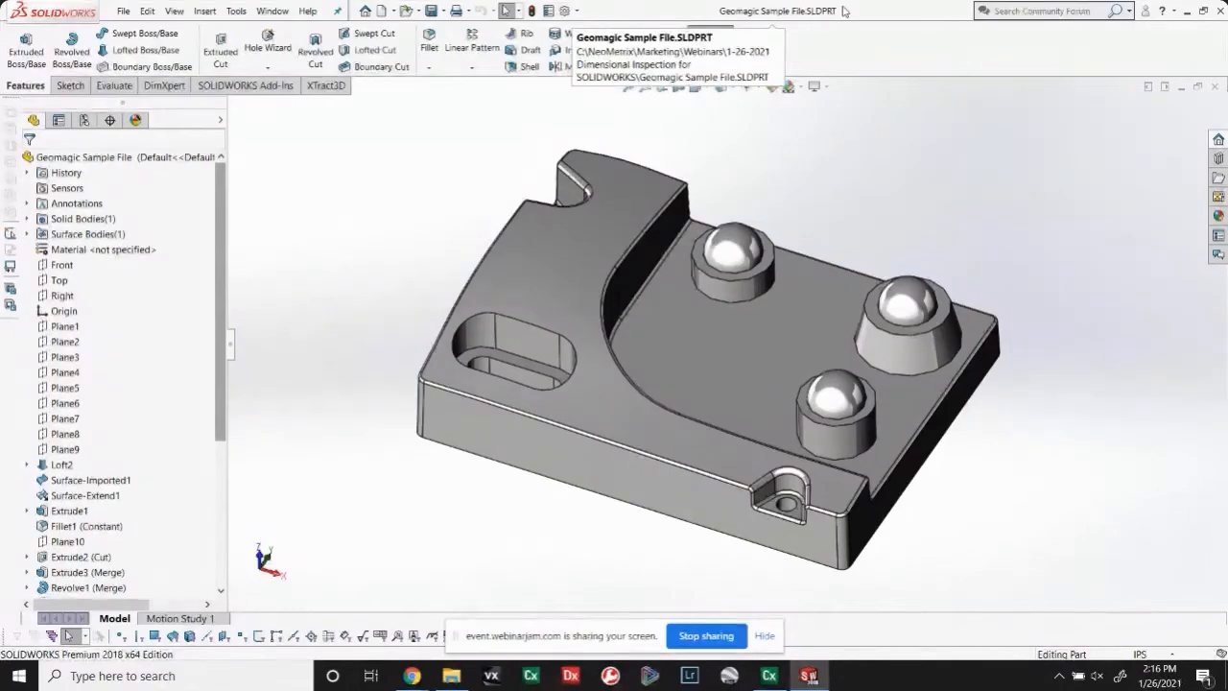
drag(220, 305, 220, 440)
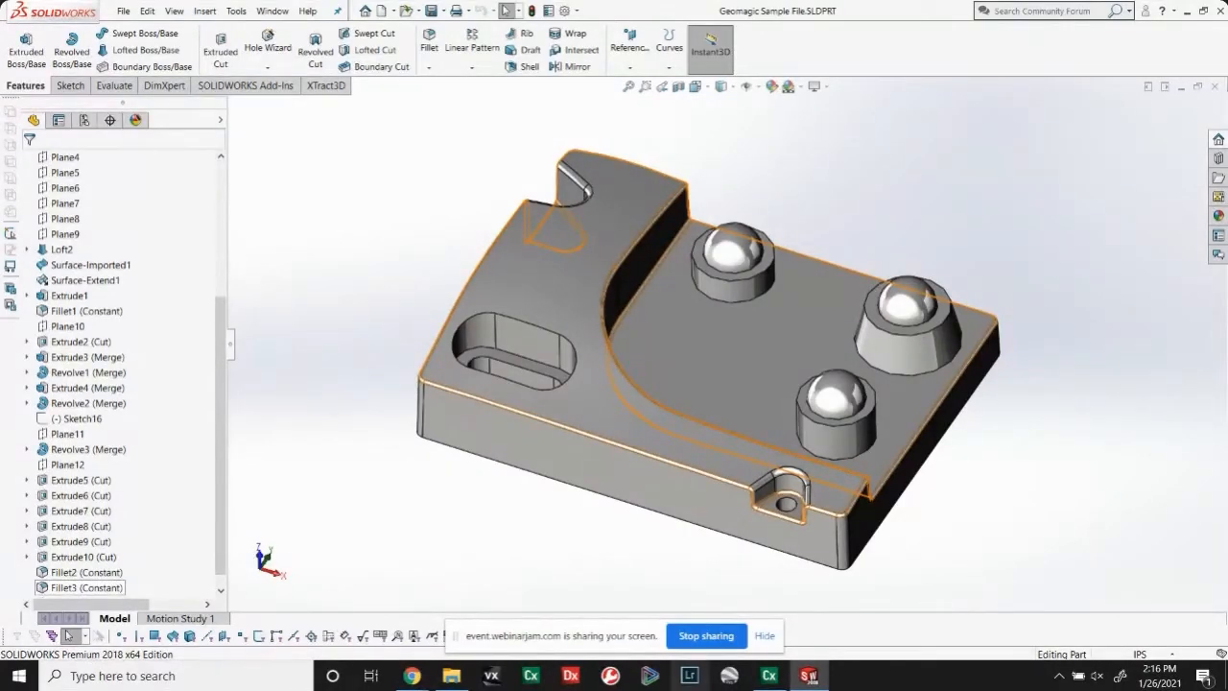
Step: Switch to Geomagic Control X and import the CAD part Geomagic Sample File.SLDPRT as reference data
mouse_move(774, 679)
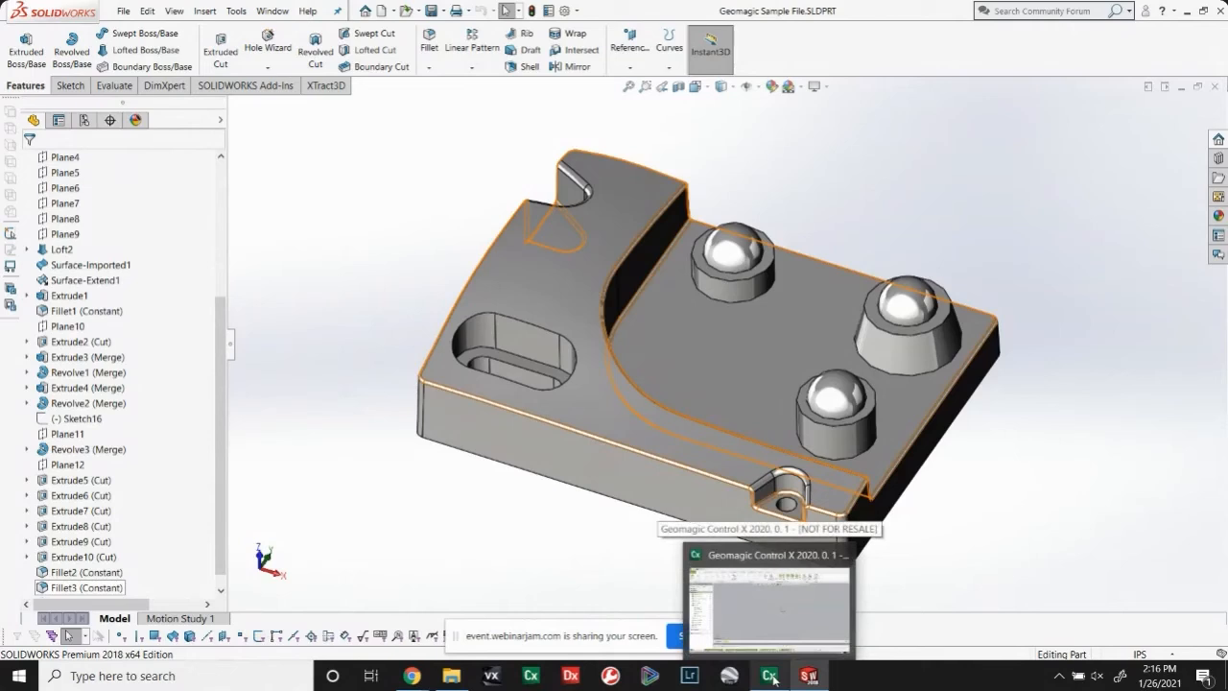
click(772, 676)
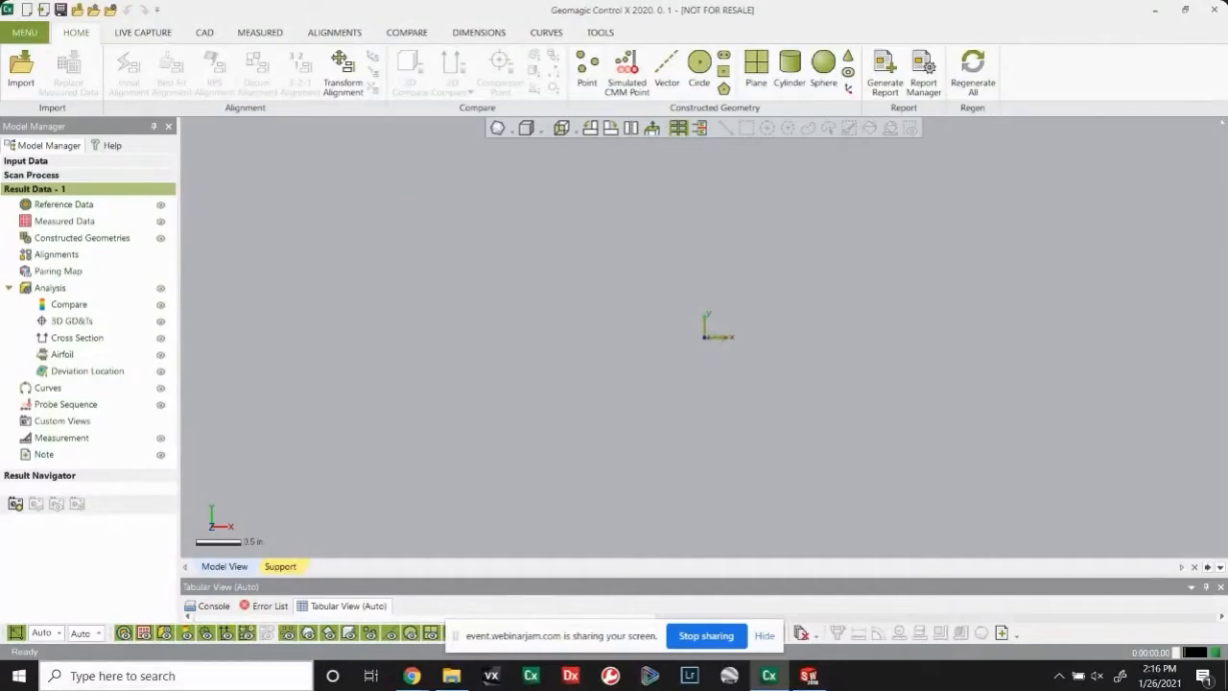
click(28, 67)
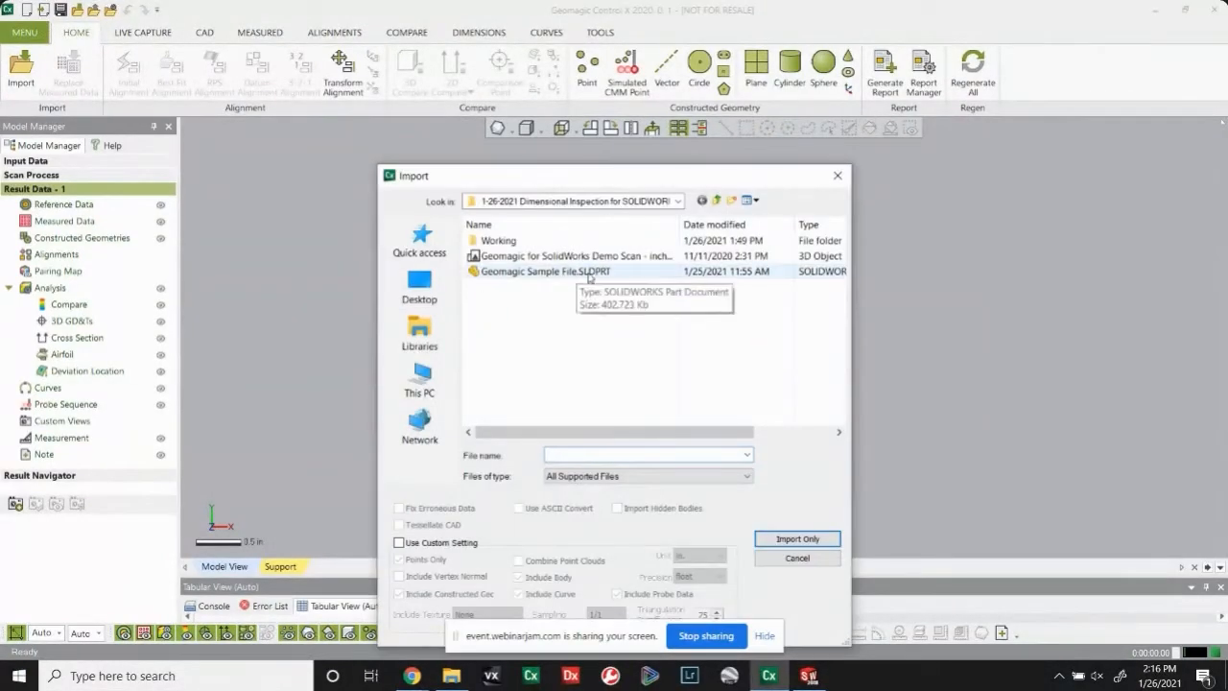
click(587, 272)
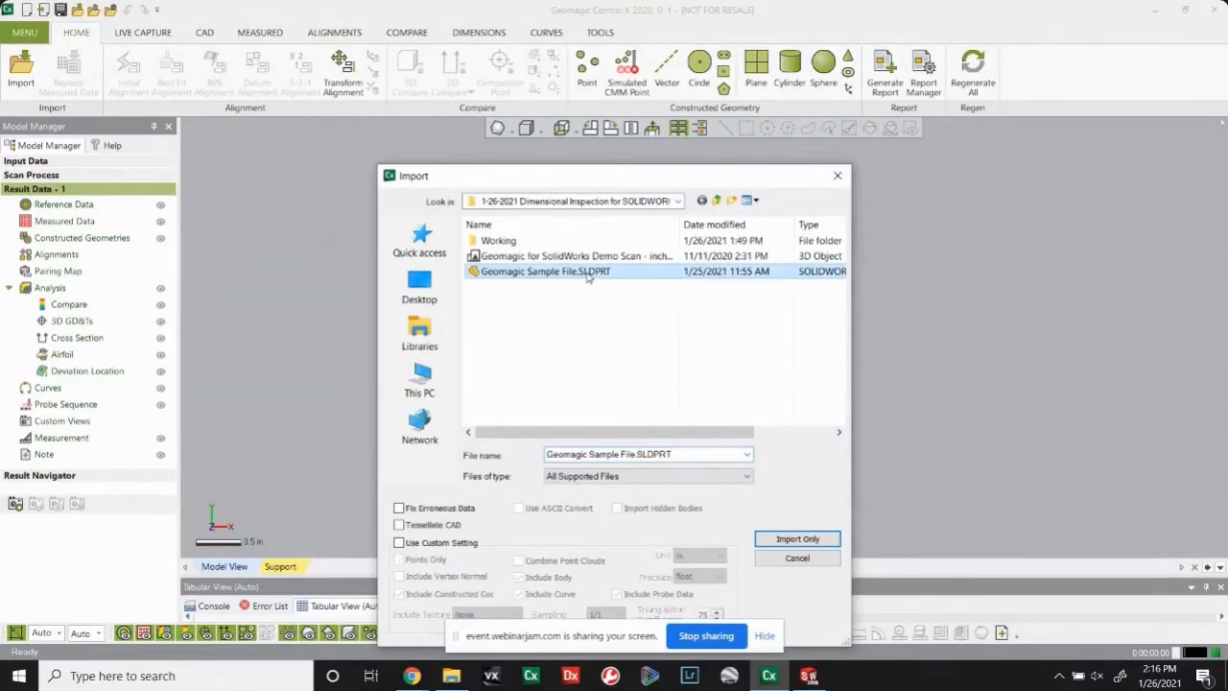
click(798, 538)
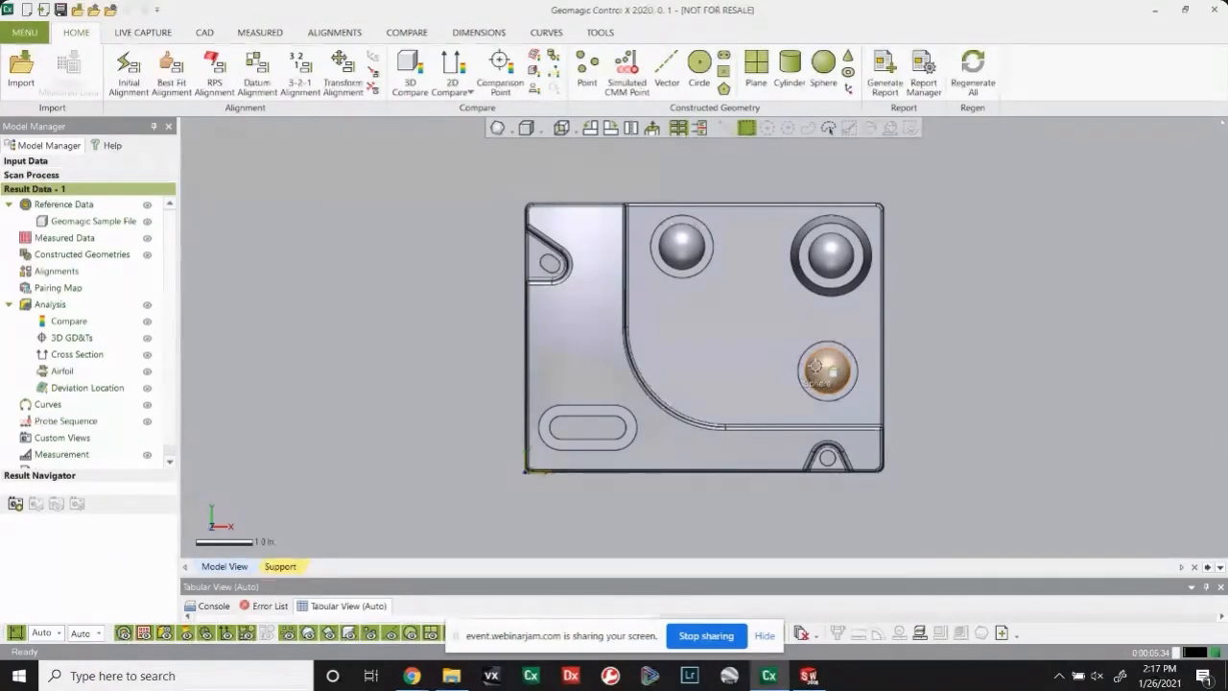
click(16, 36)
mouse_move(35, 54)
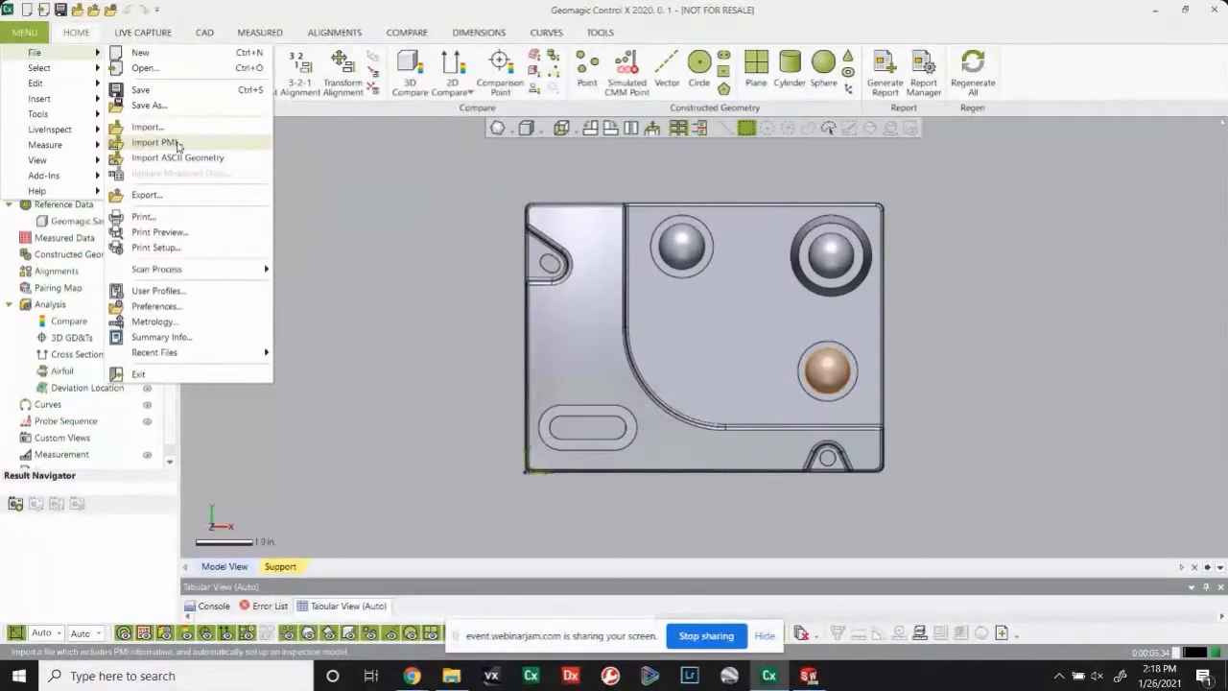
click(413, 257)
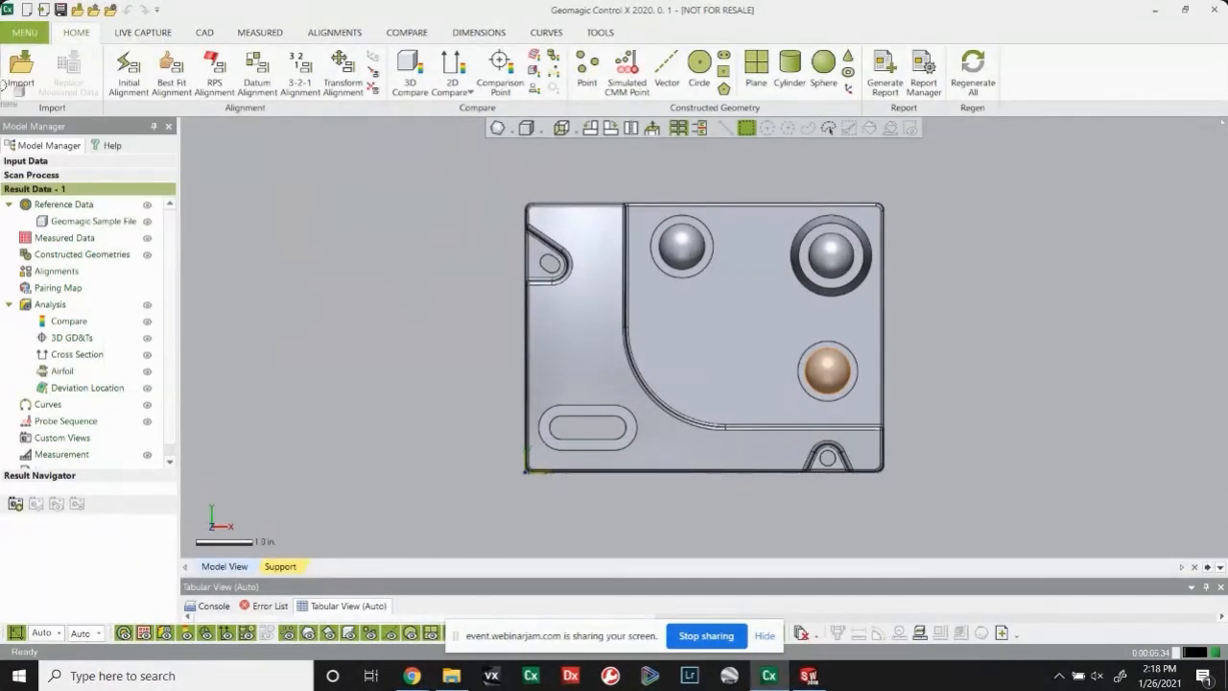
Step: Import the scan file Geomagic for SolidWorks Demo Scan - inches.stl as measured data
click(17, 84)
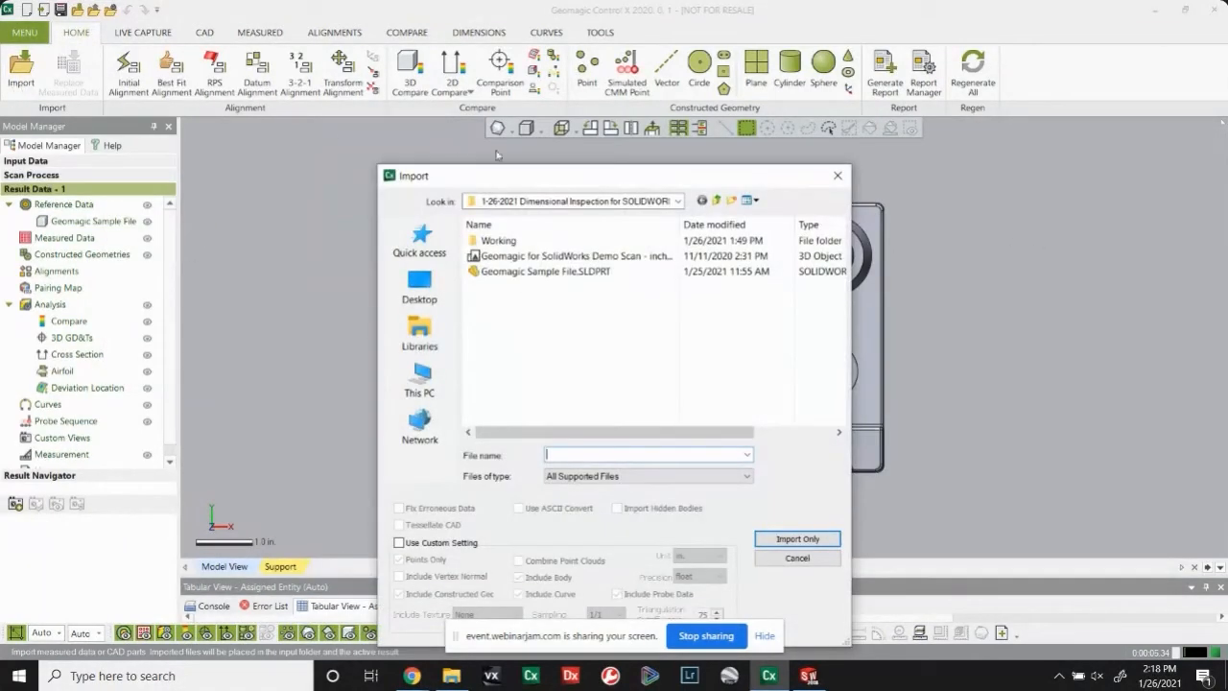
click(634, 263)
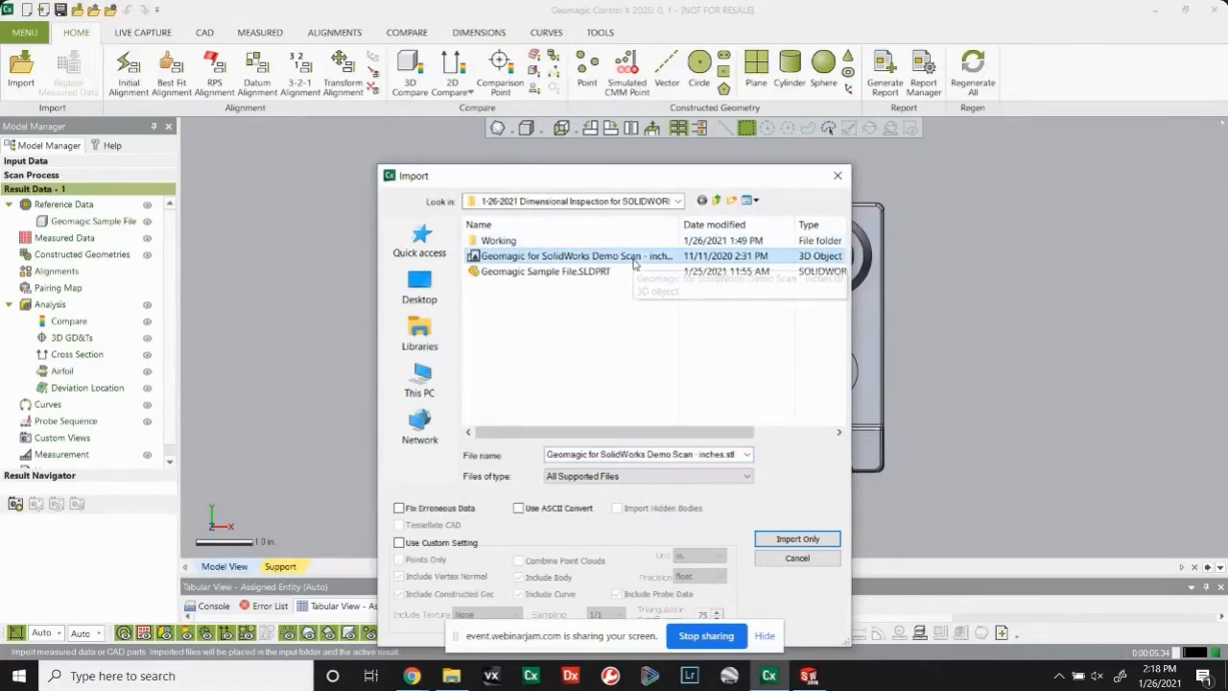
click(832, 543)
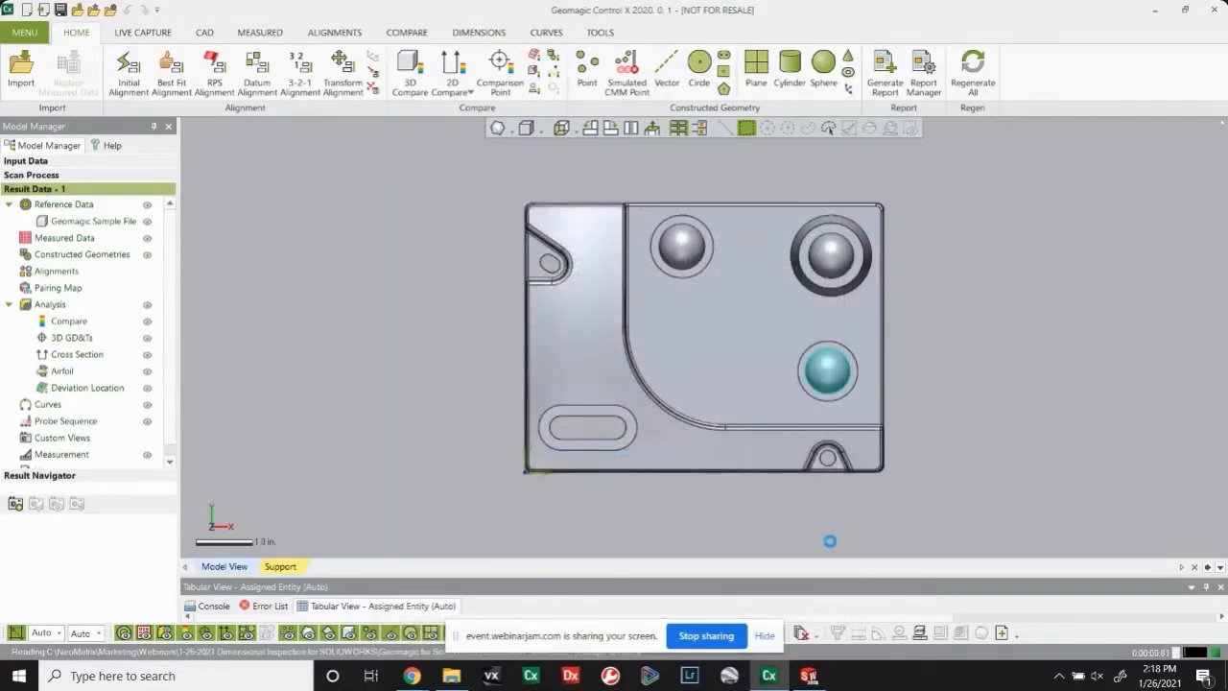
Step: Check the WebinarJam live broadcast page in Chrome and return to Geomagic Control X
mouse_move(412, 675)
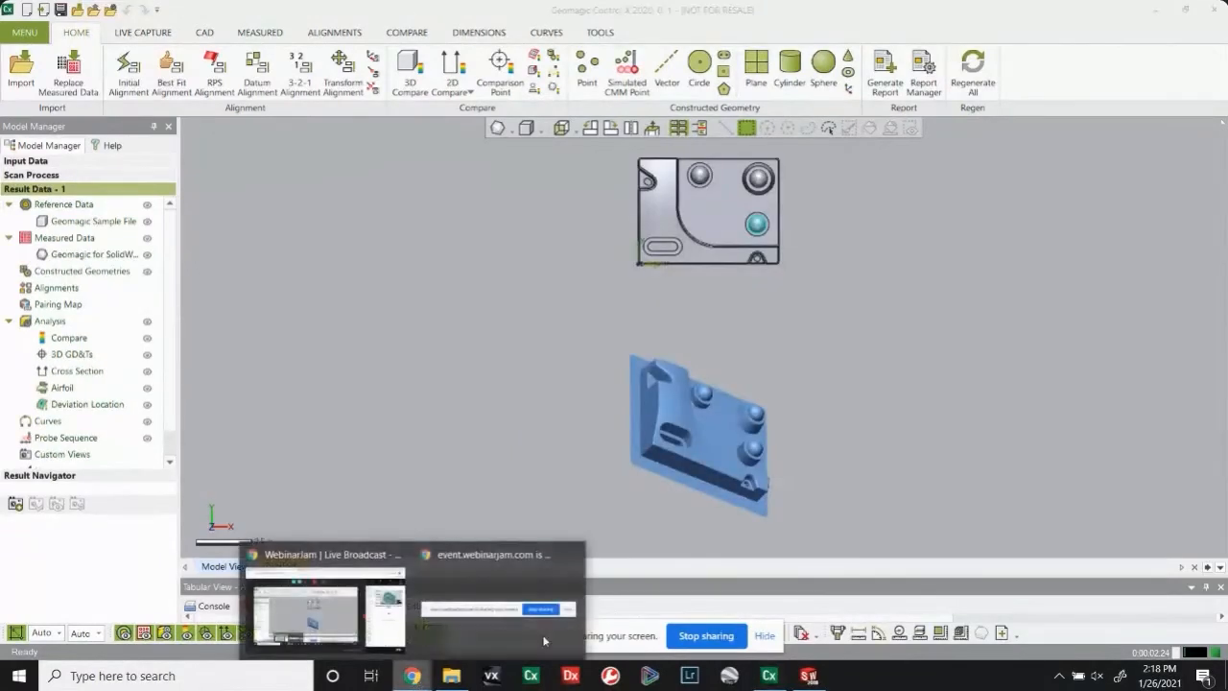
click(325, 604)
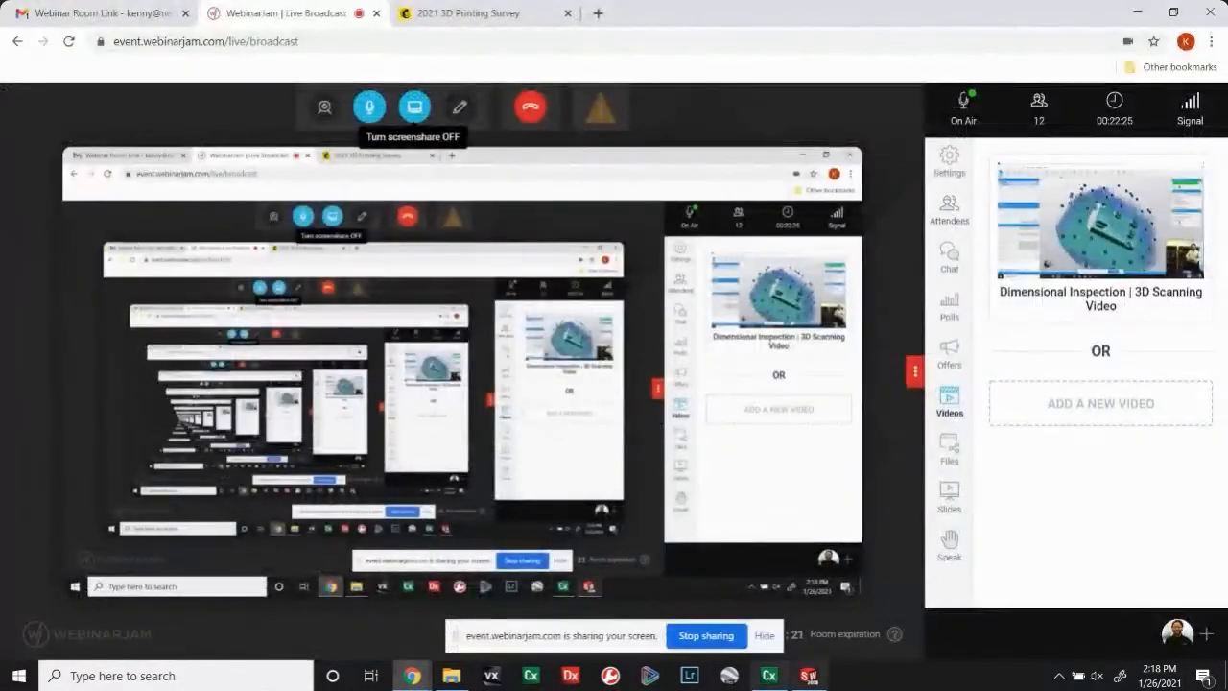
click(769, 676)
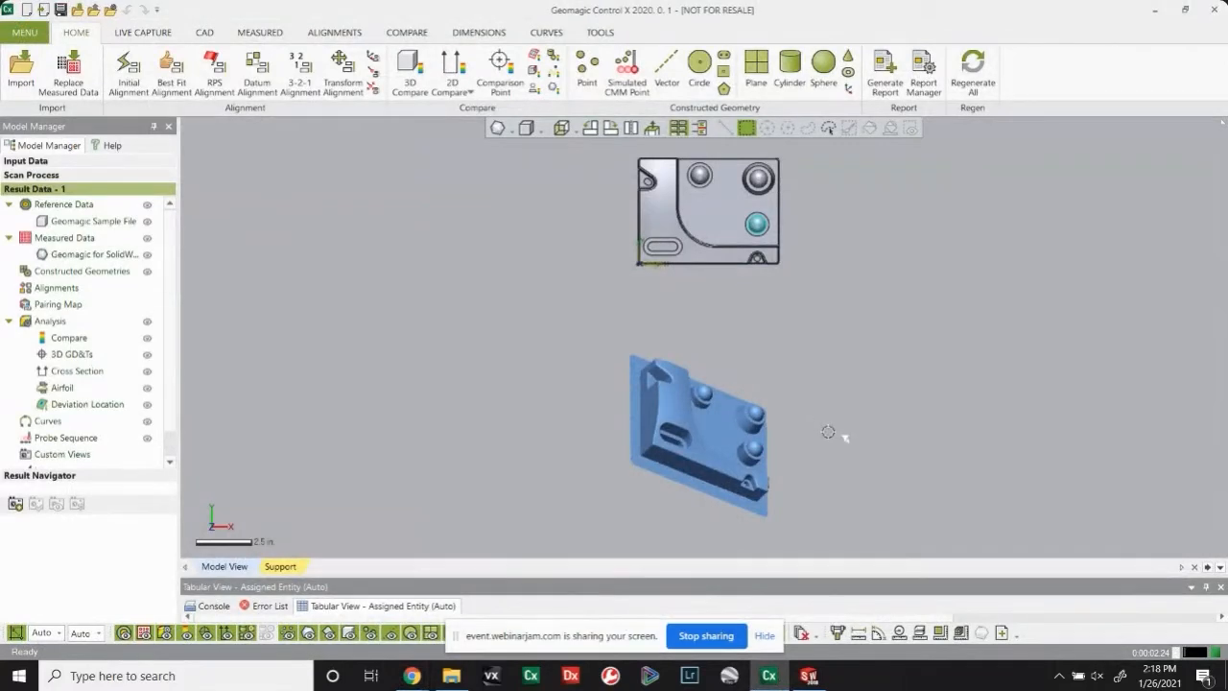
Step: Run an Initial Alignment of the scan to the CAD model without feature recognition
ctrl+right_drag(873, 380, 760, 389)
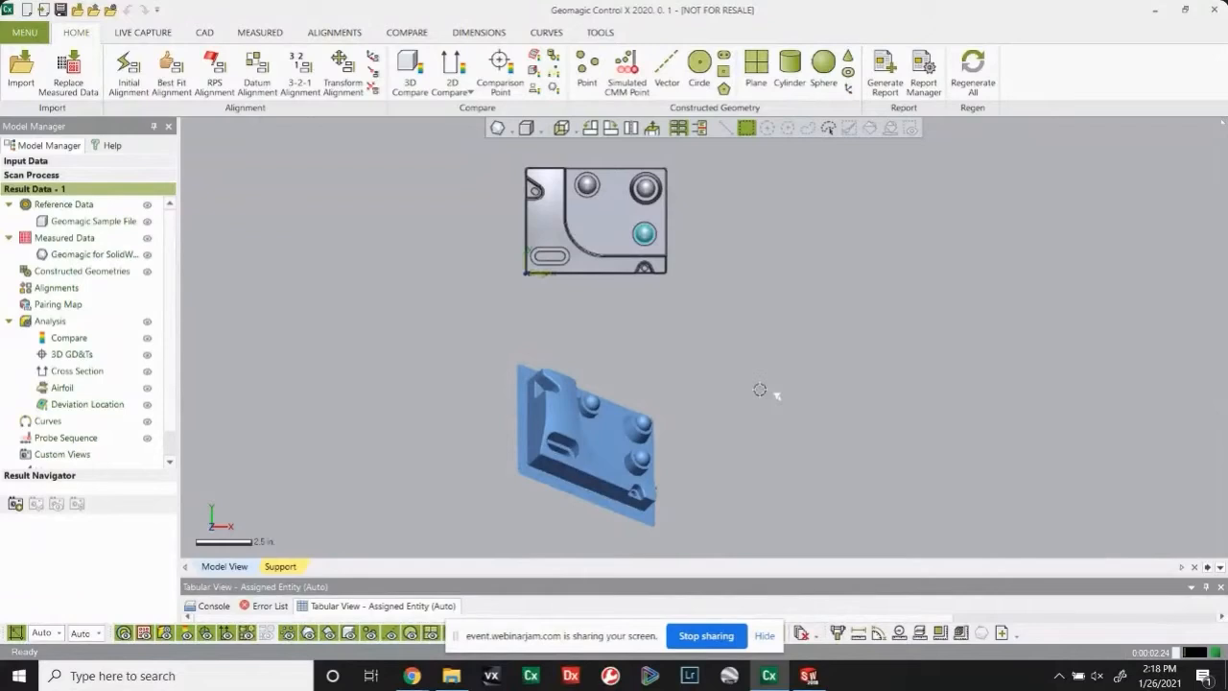
right_drag(740, 444, 596, 326)
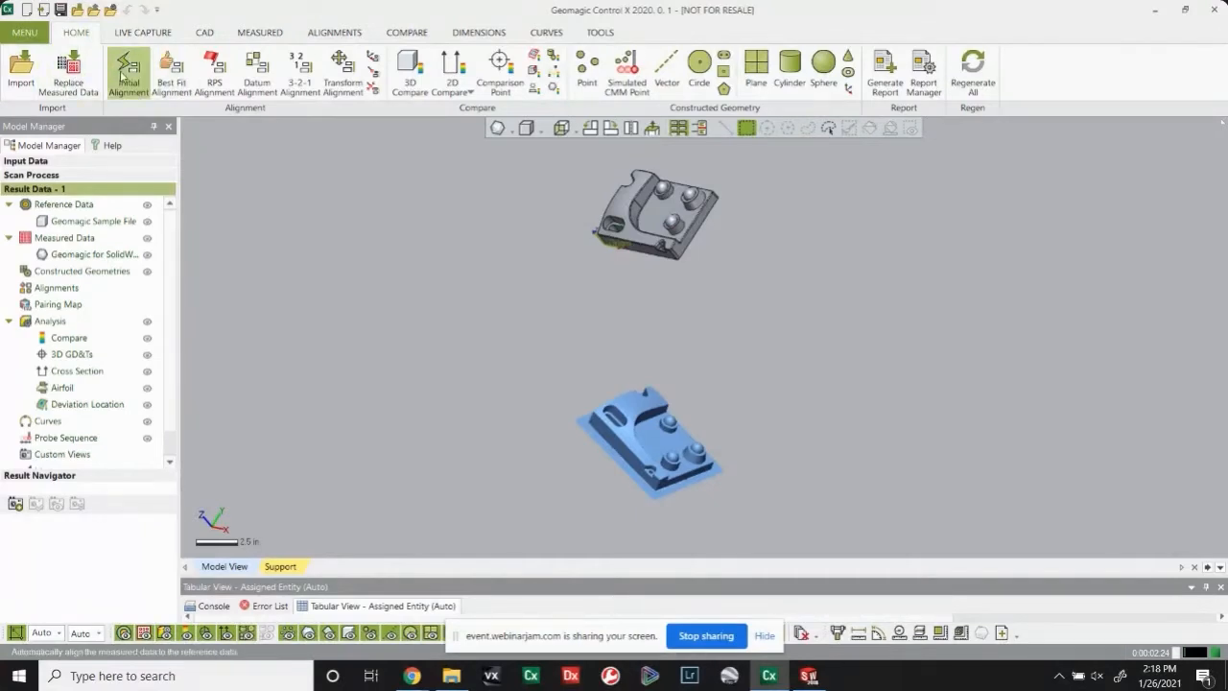
click(123, 77)
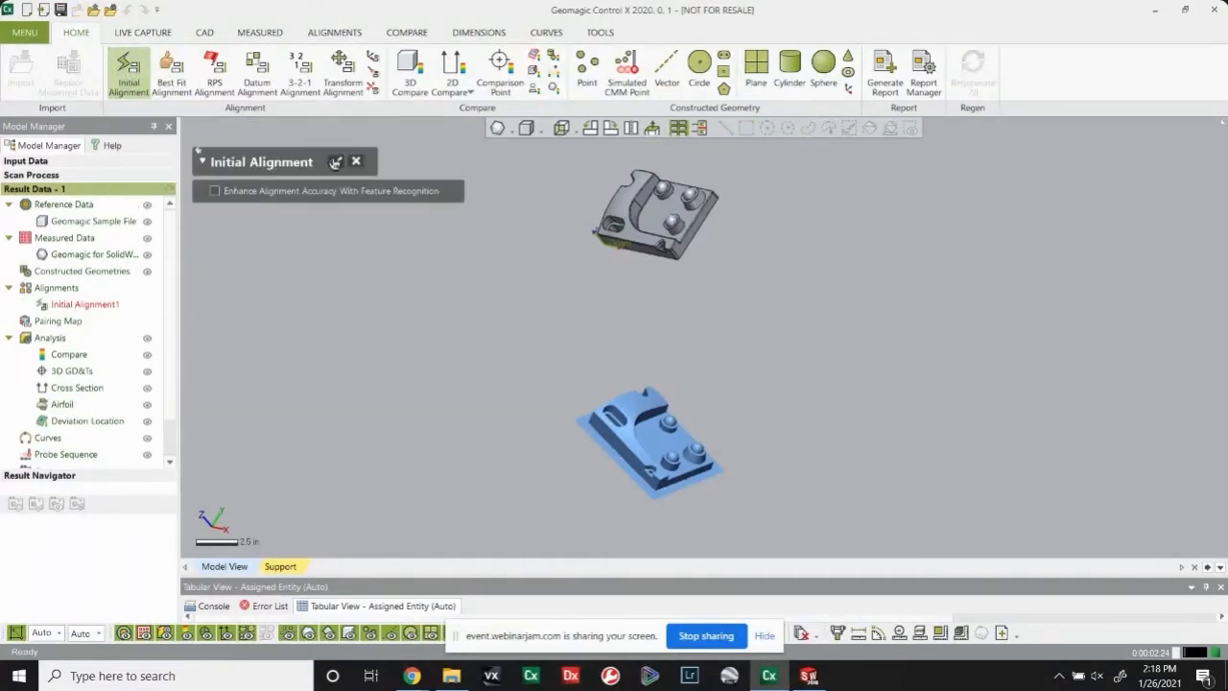
click(335, 163)
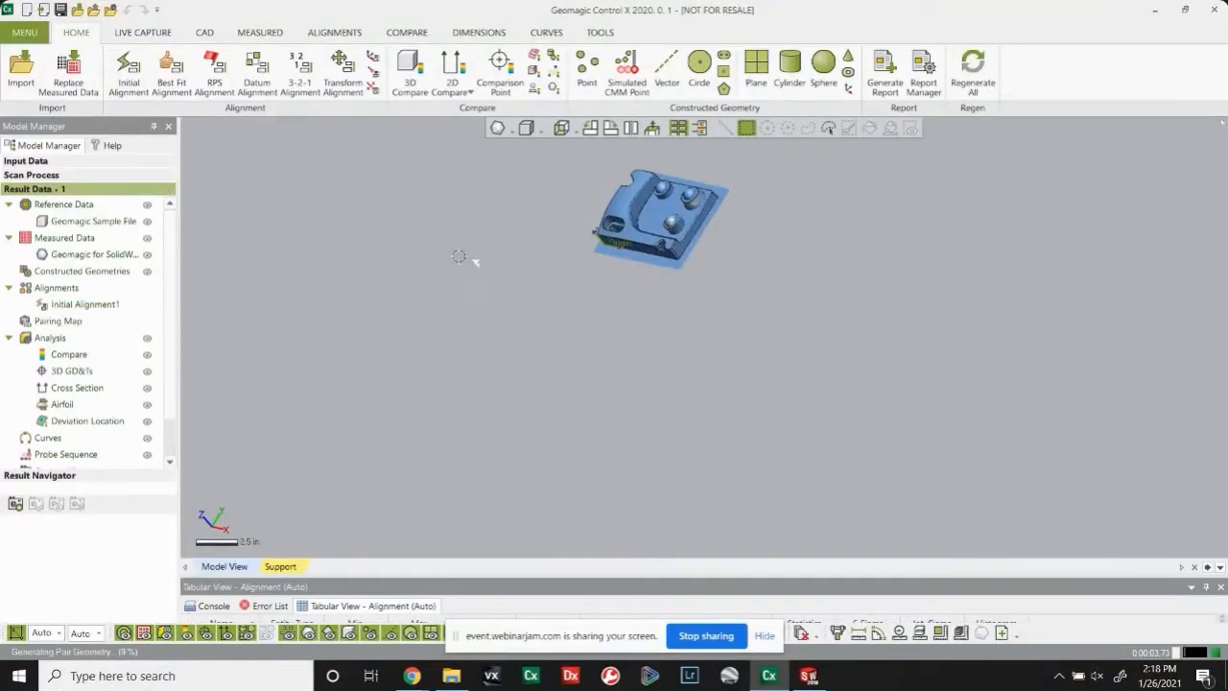
Step: Start a Datum Alignment and pair the flat face around the three domed bosses and the long front side face
scroll(548, 266, up, 5)
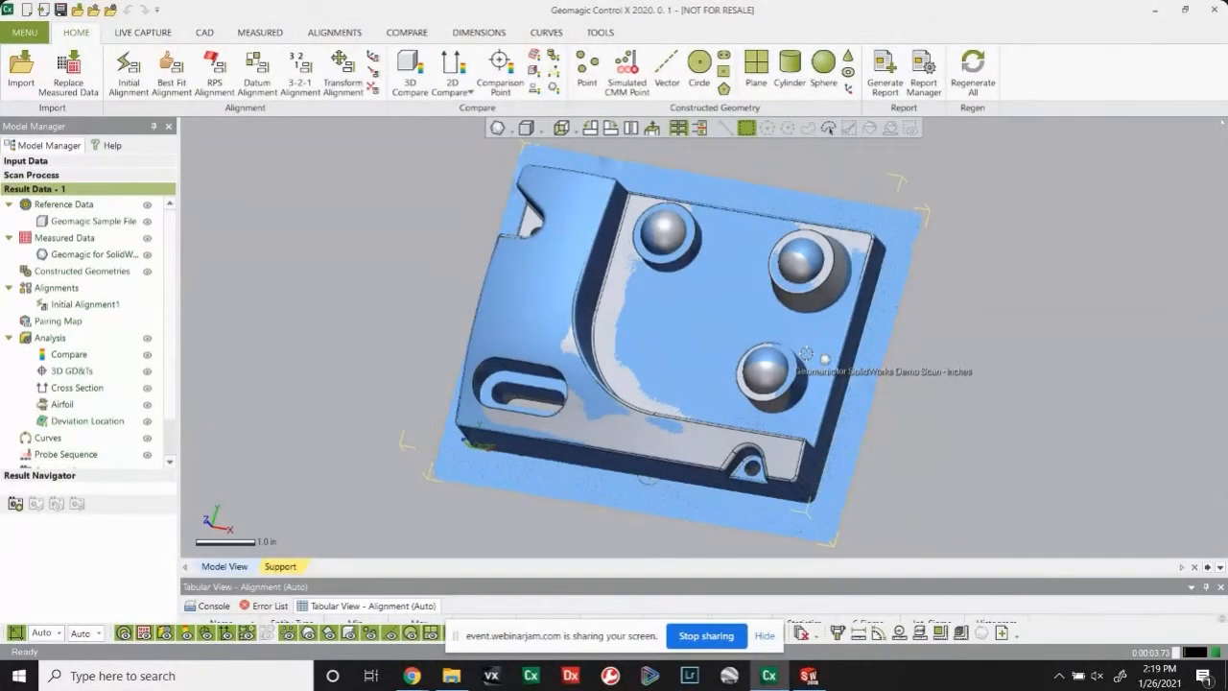
click(260, 86)
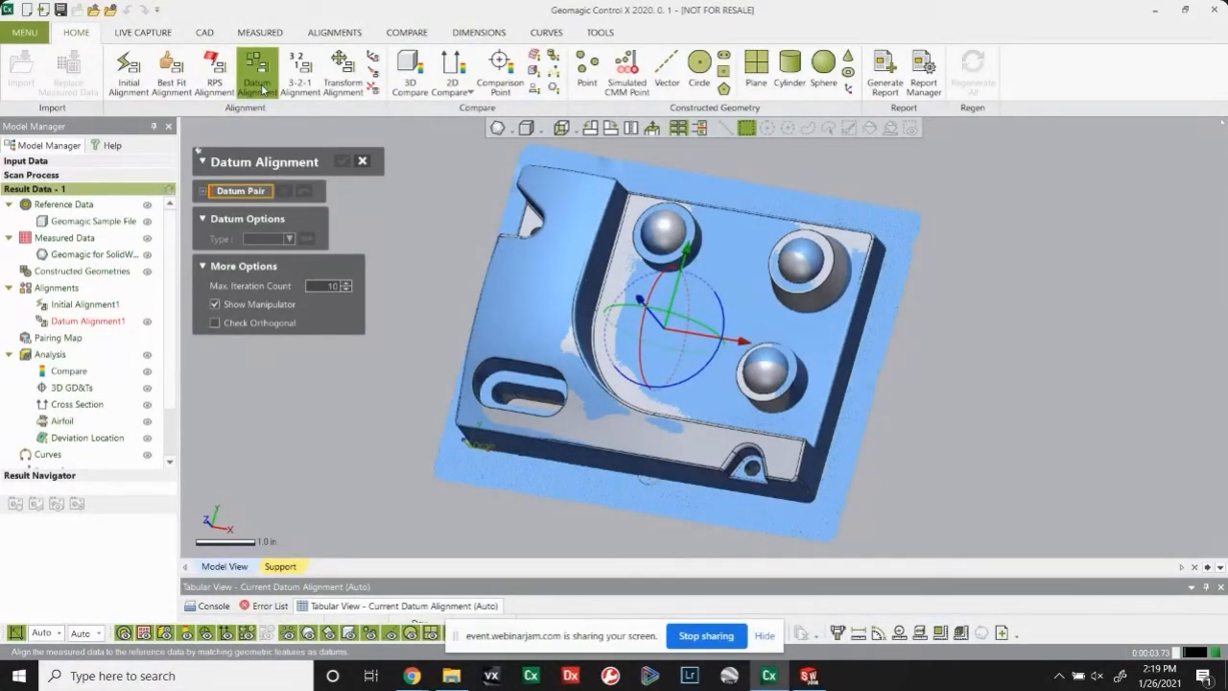
click(773, 318)
right_drag(683, 417, 662, 323)
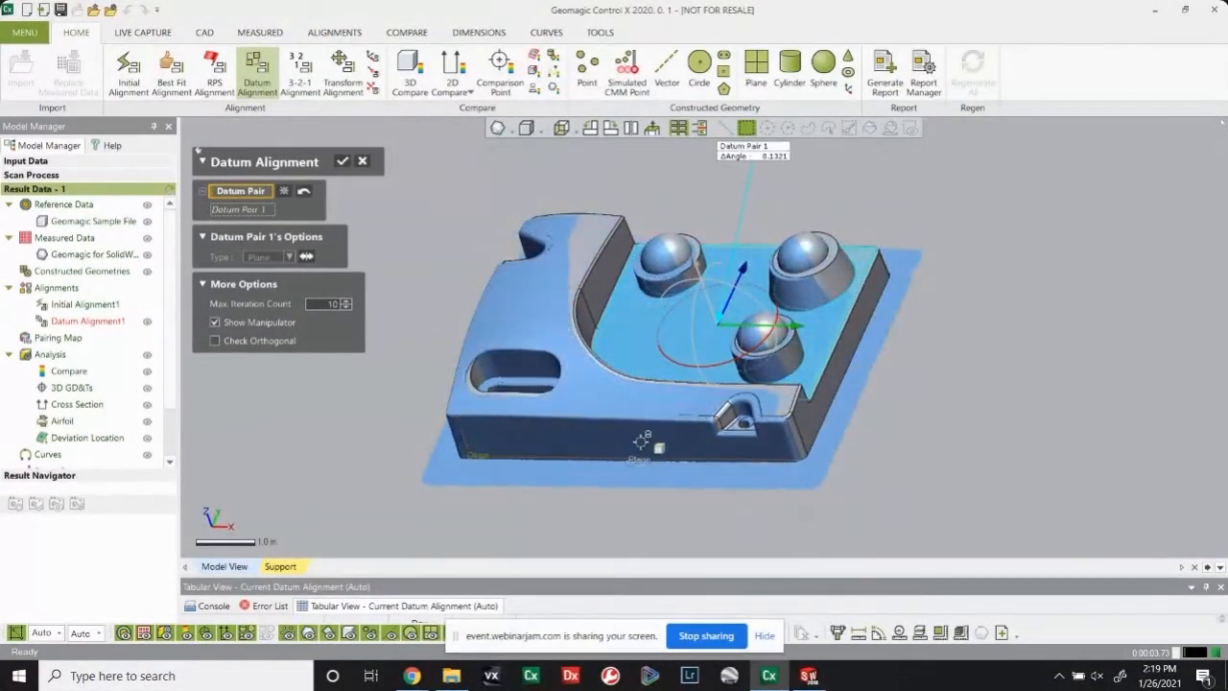
click(656, 438)
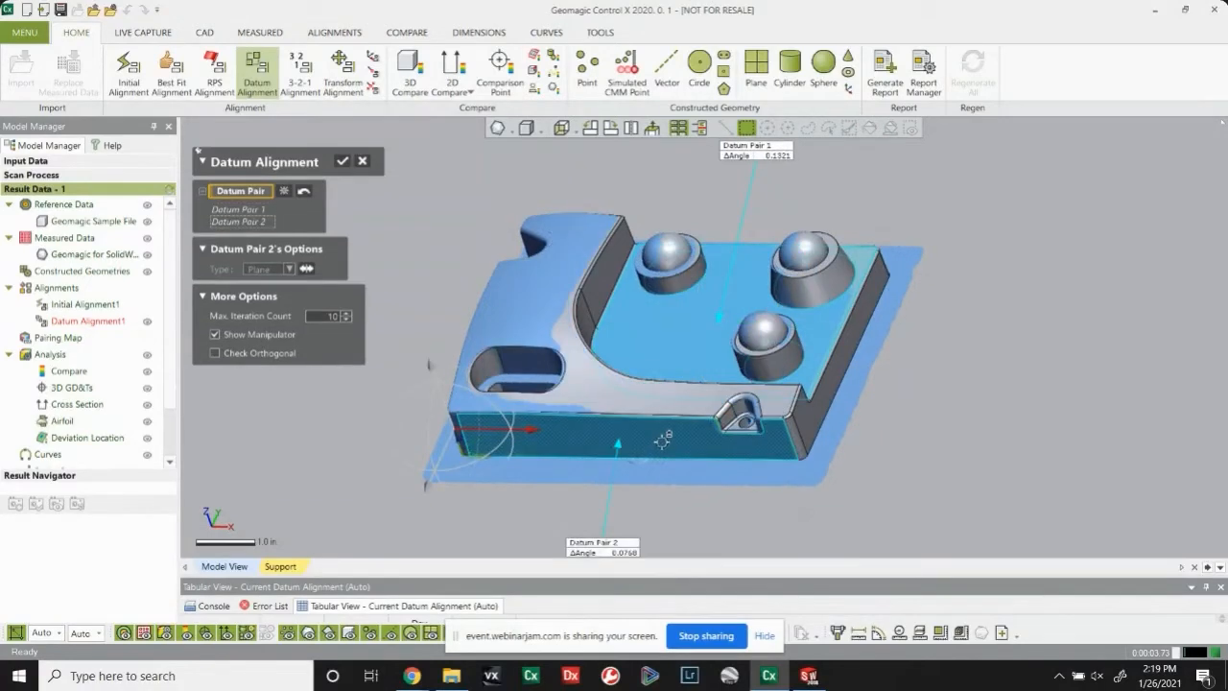
Step: Add the small hole in the front notch as the third datum pair of type Point and apply the Datum Alignment
scroll(712, 440, up, 4)
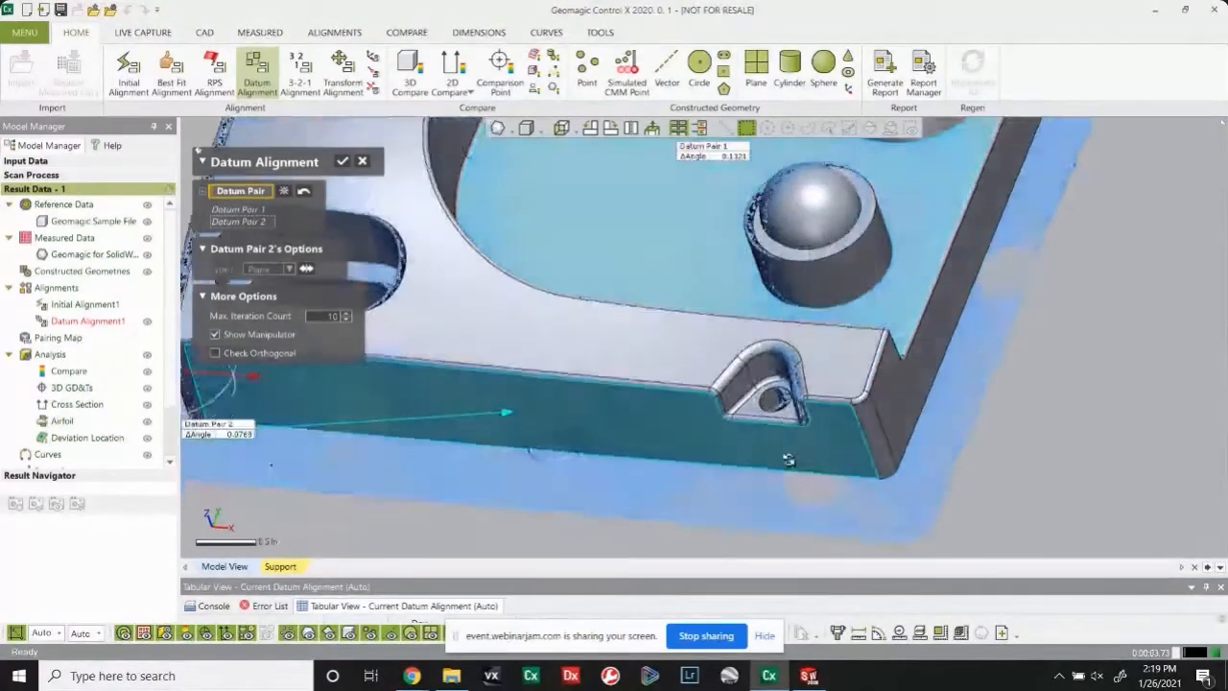
right_drag(789, 460, 788, 458)
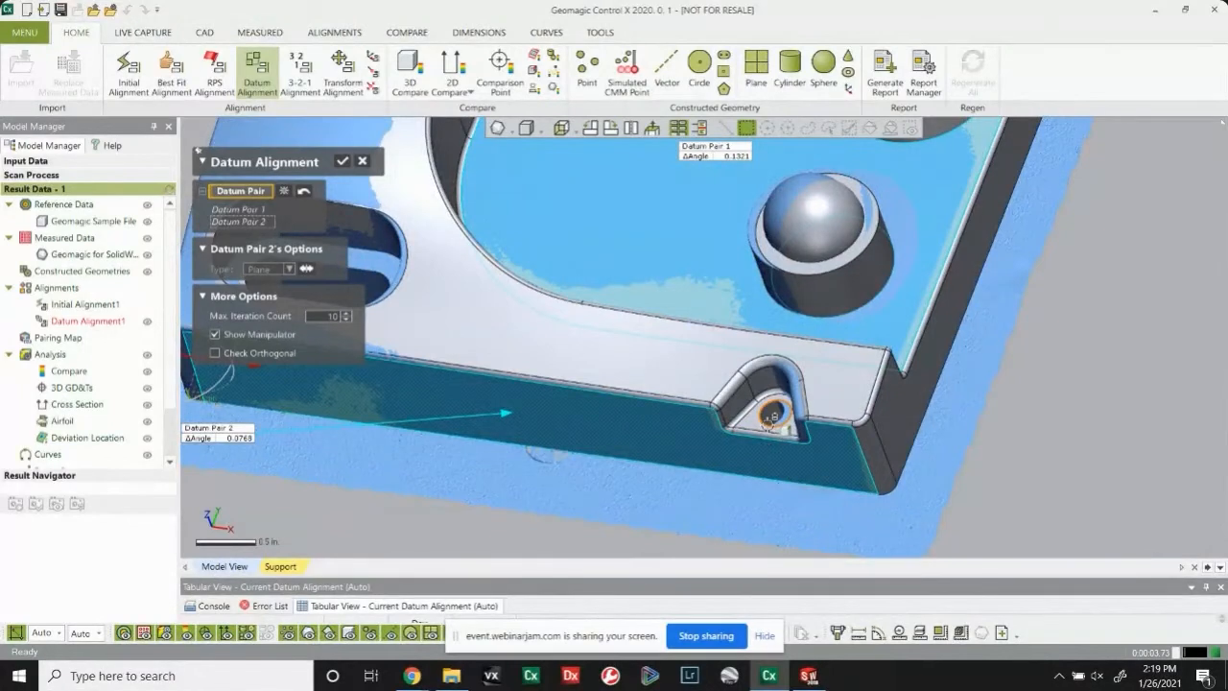
click(773, 417)
scroll(991, 408, down, 4)
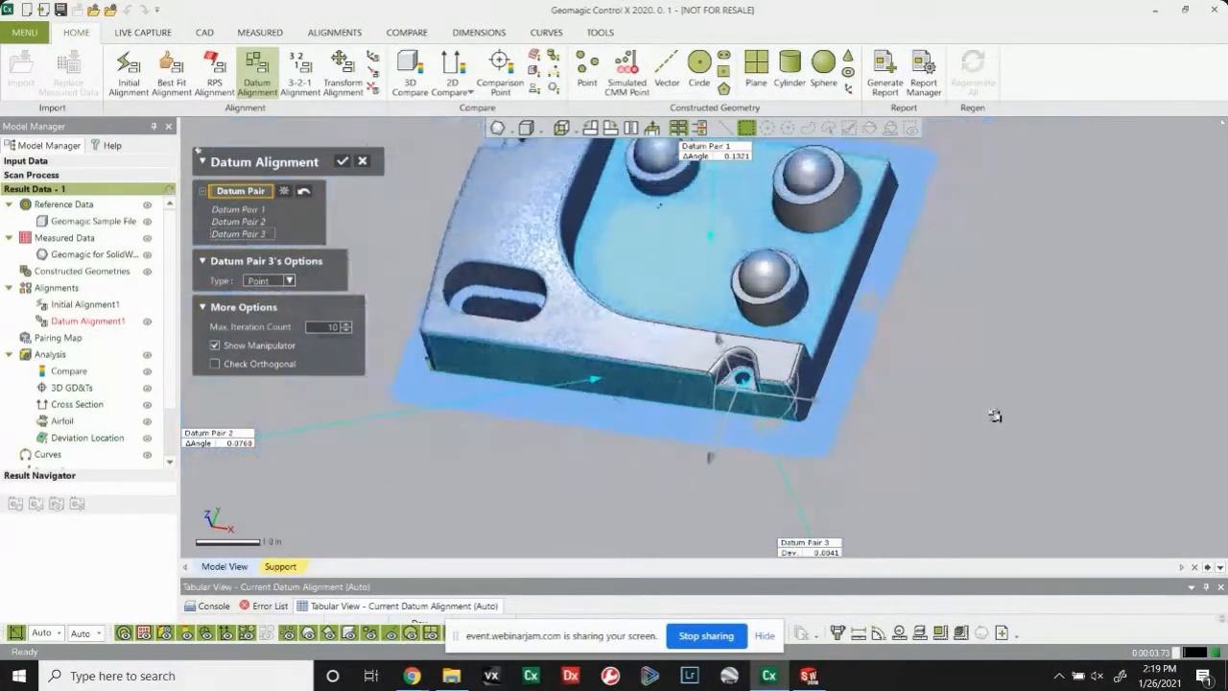
scroll(845, 261, down, 1)
scroll(726, 206, up, 2)
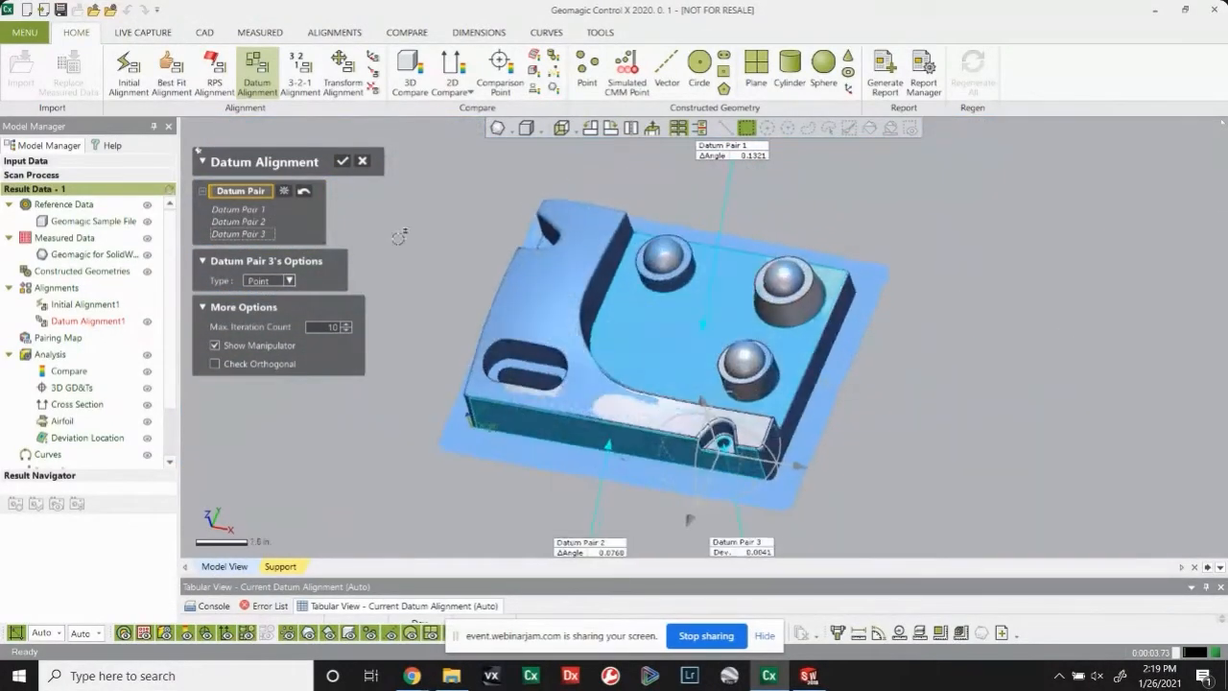
click(342, 162)
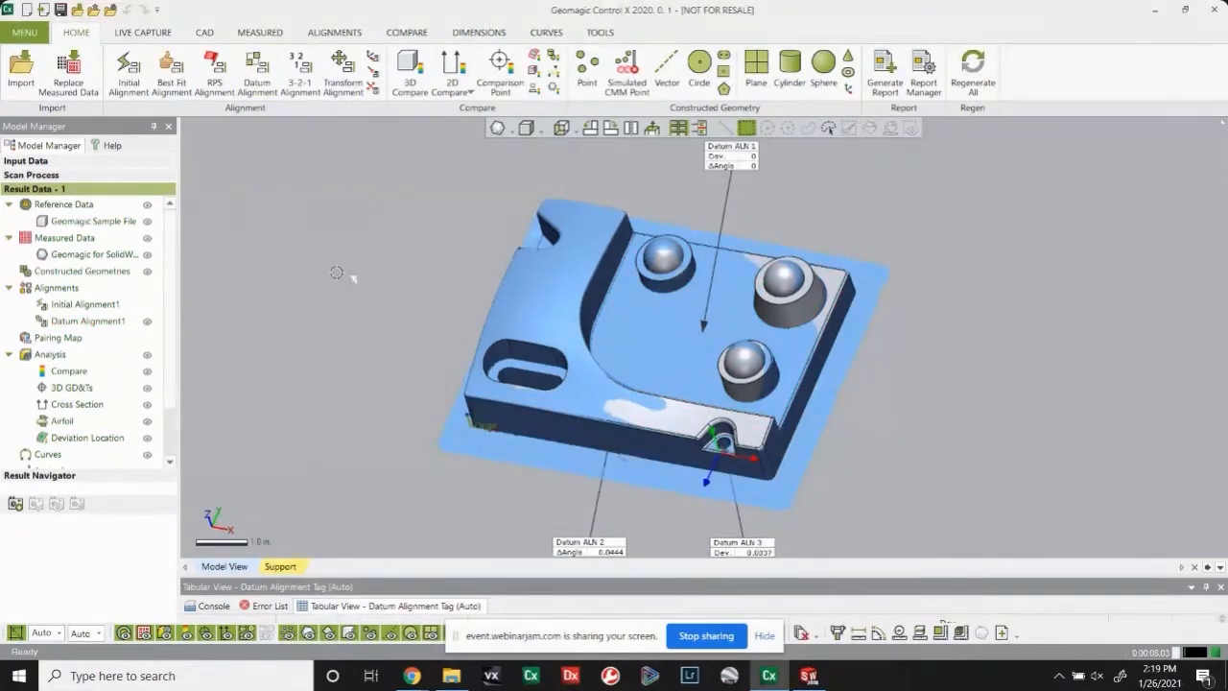
Step: Hide the scan mesh and calculate a 3D Compare color map using 100% sampling, the Shape method and Shortest projection
click(147, 254)
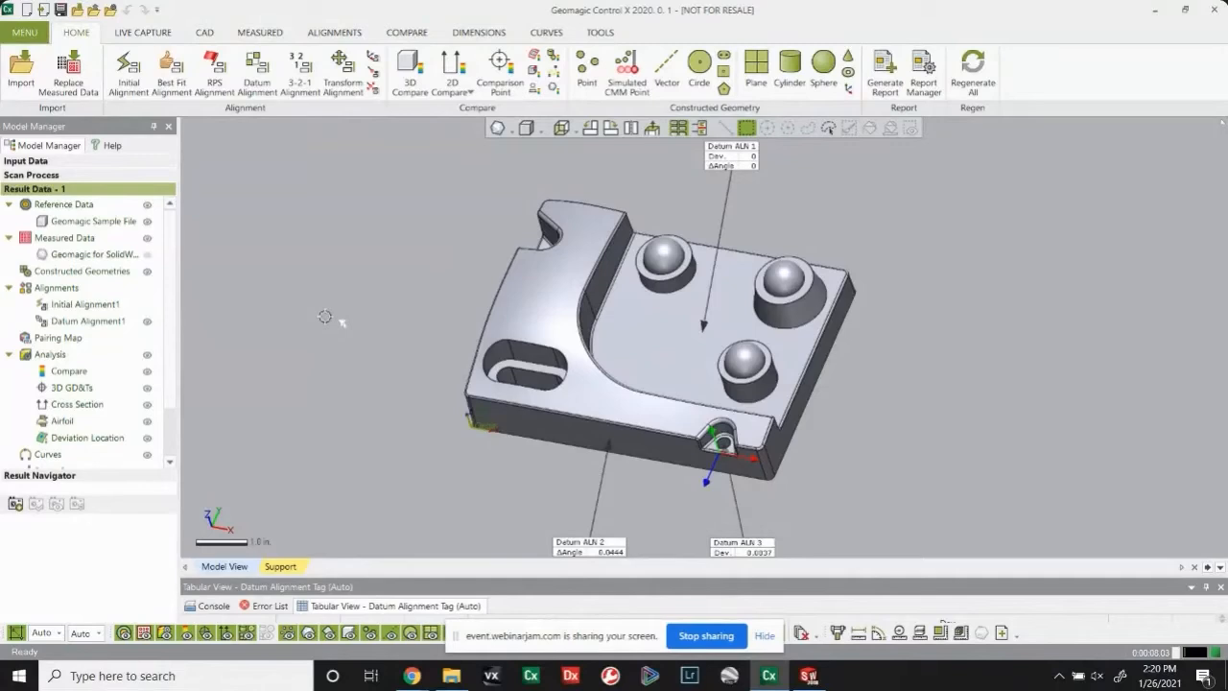
click(417, 34)
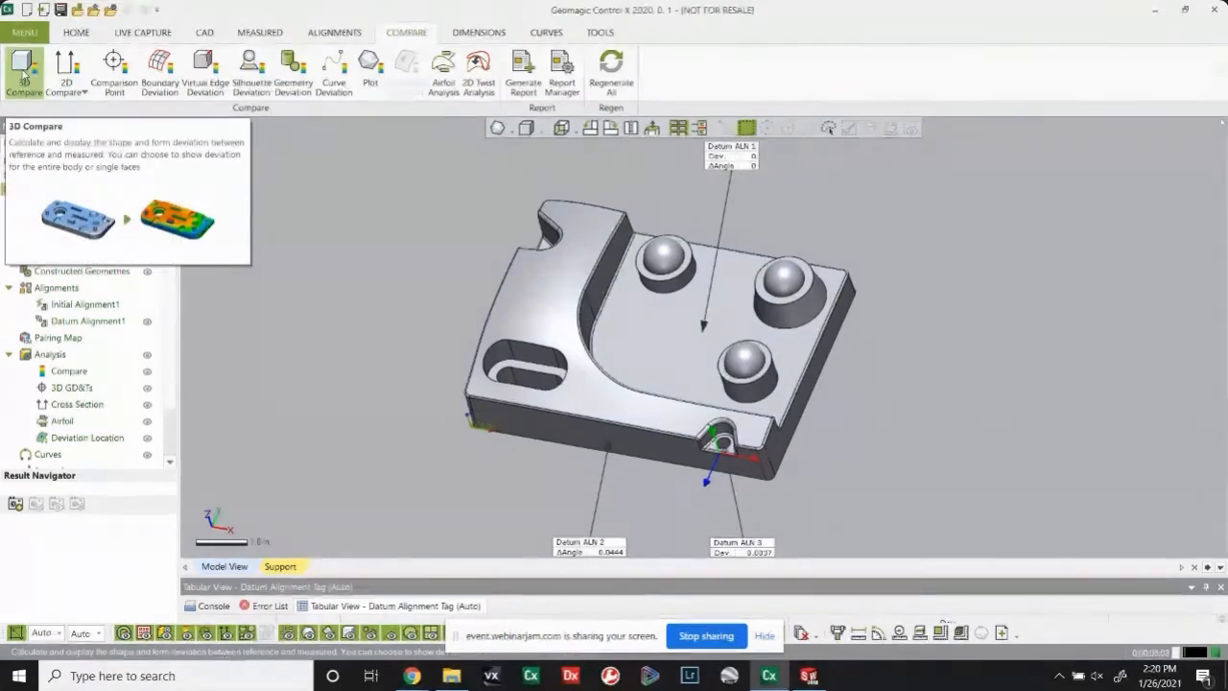
click(23, 75)
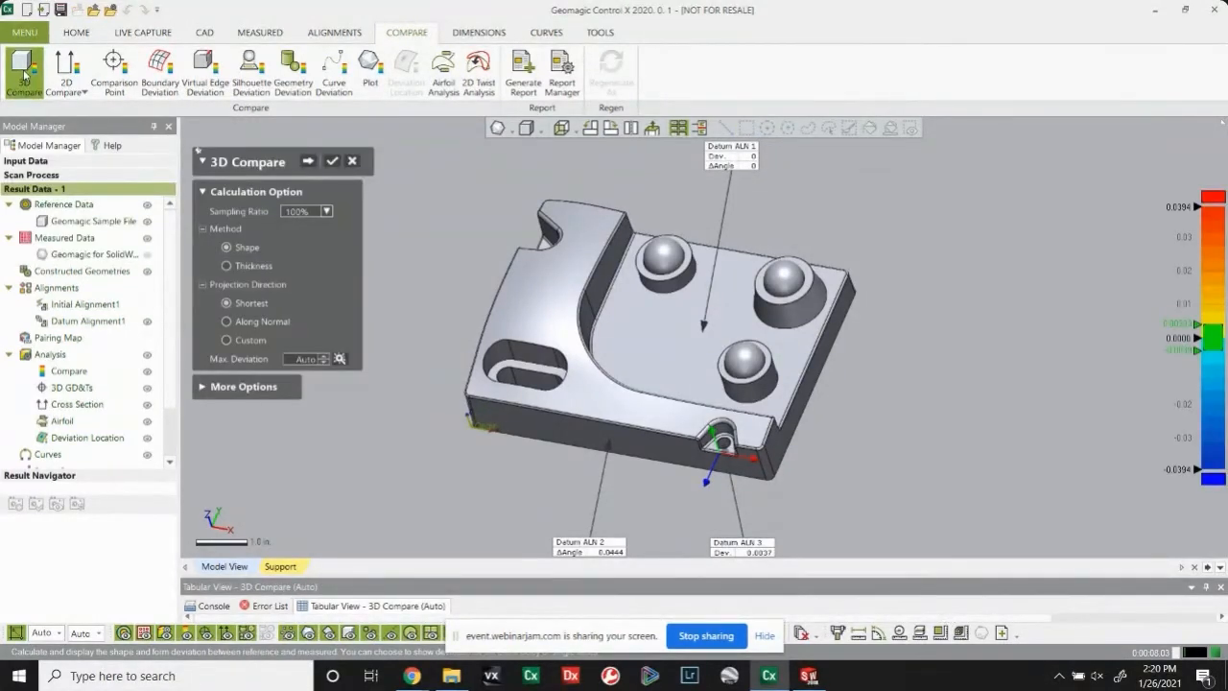
right_drag(408, 185, 422, 191)
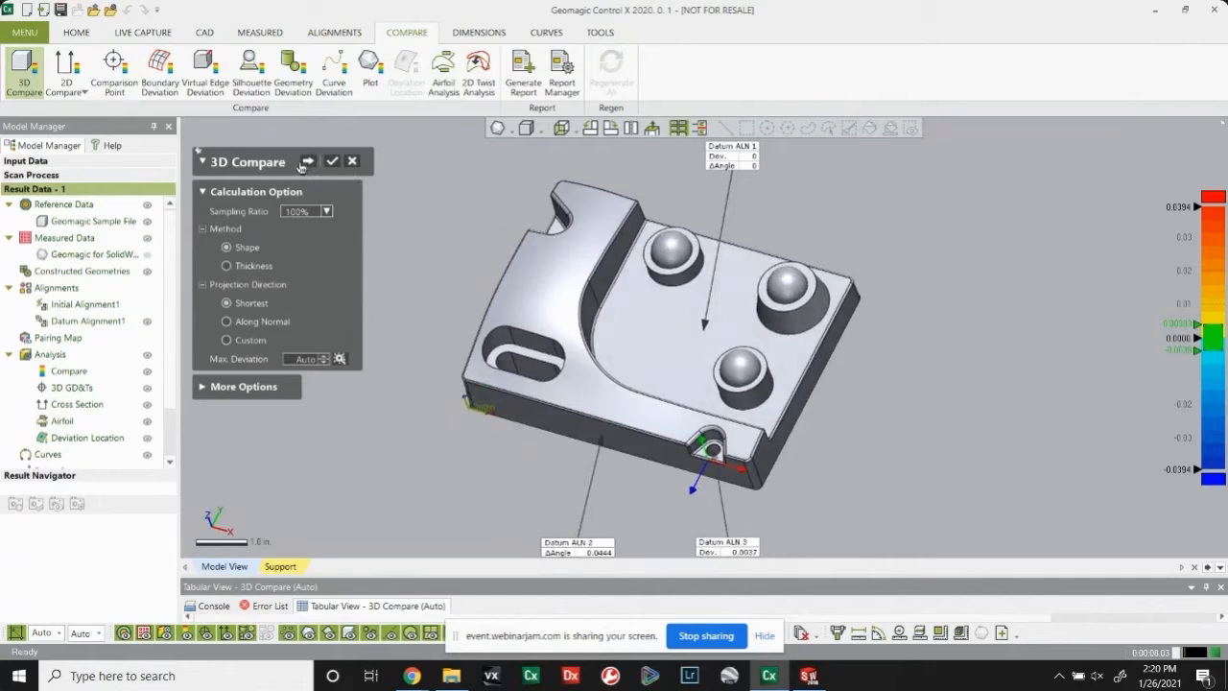
click(308, 161)
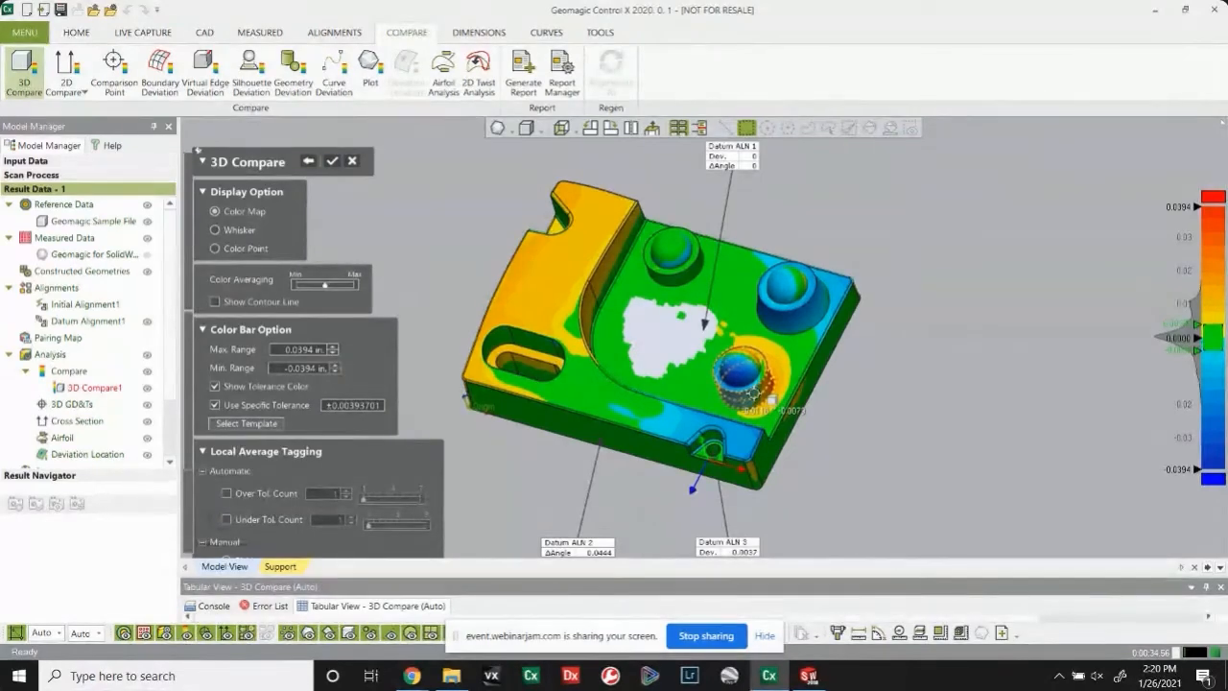
Step: Set the 3D Compare color bar's specific tolerance to ±0.005
double_click(352, 405)
text(0.005)
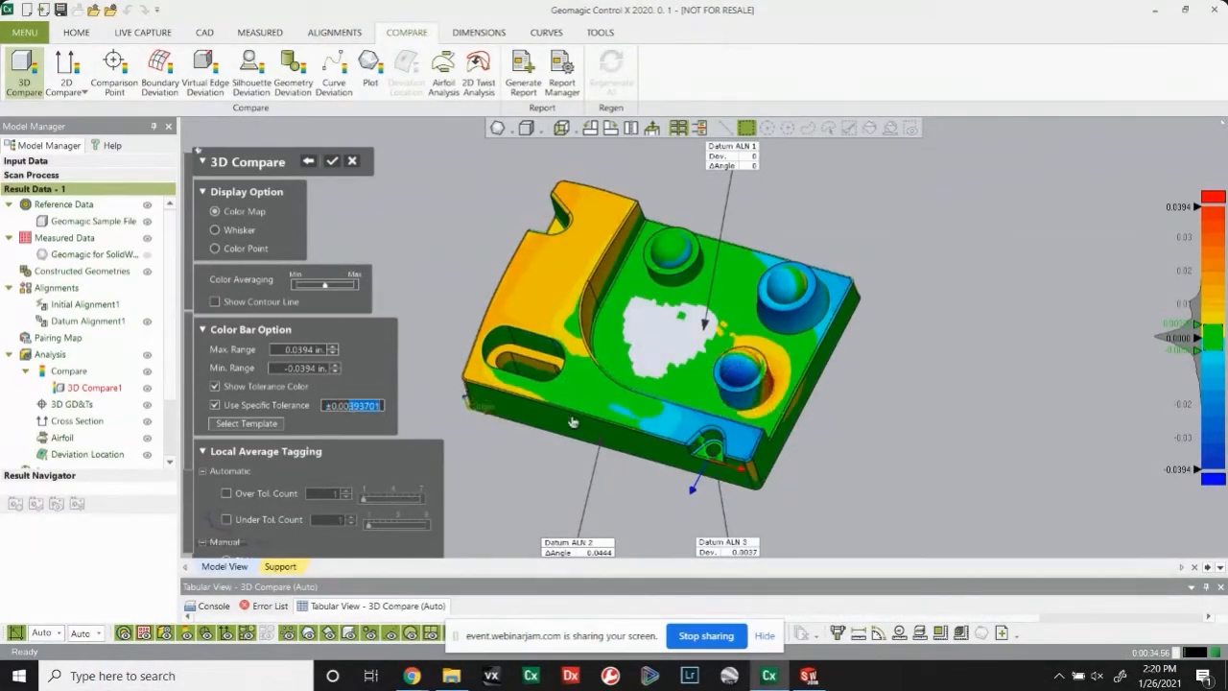
click(462, 265)
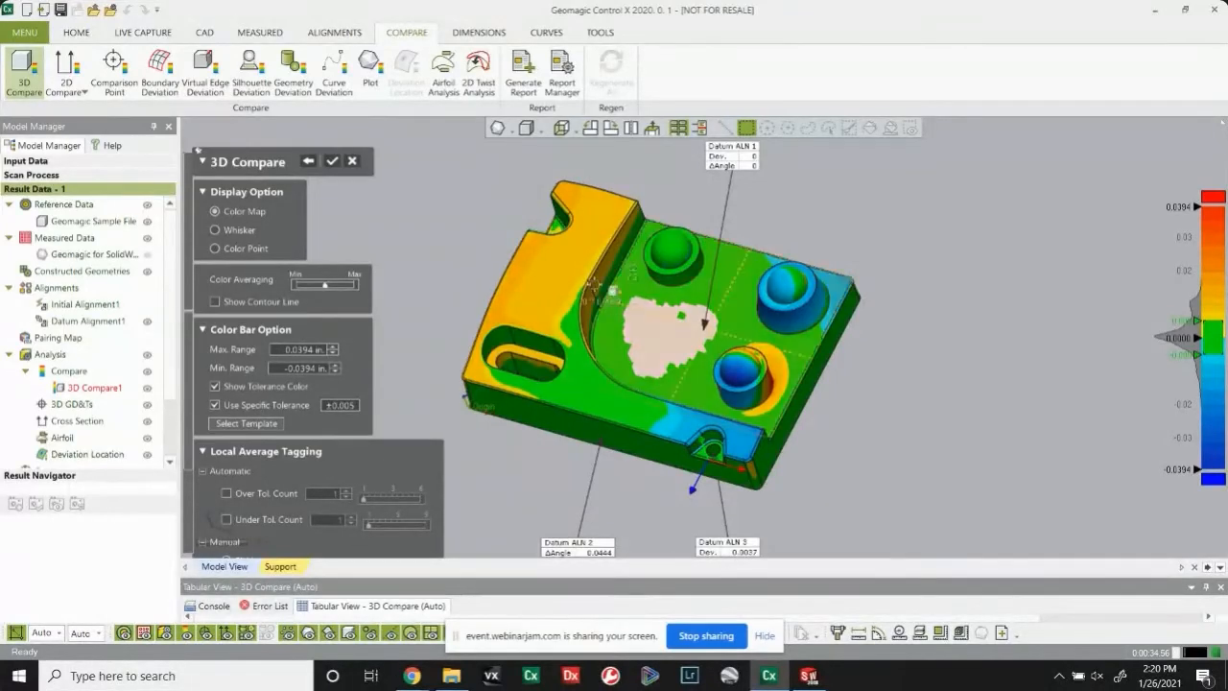
Step: Tag the deviation at two points on the raised curved surface, on the front domed boss and beside the front notch, and accept the comparison
click(538, 250)
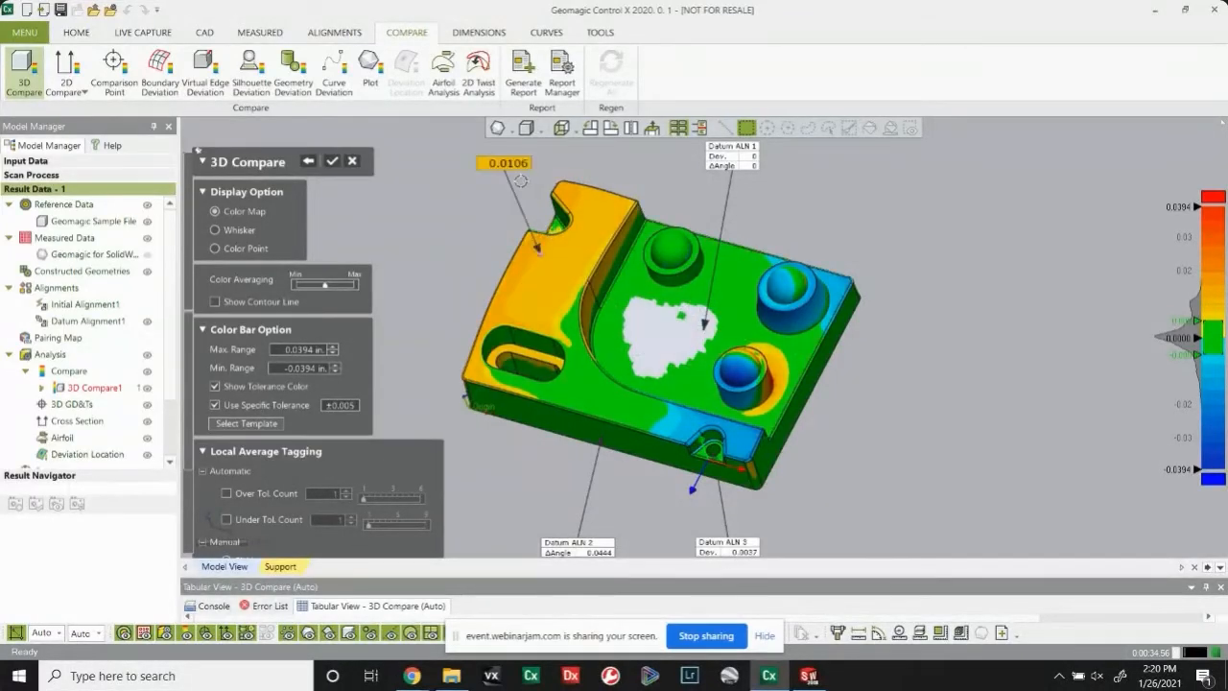
click(586, 193)
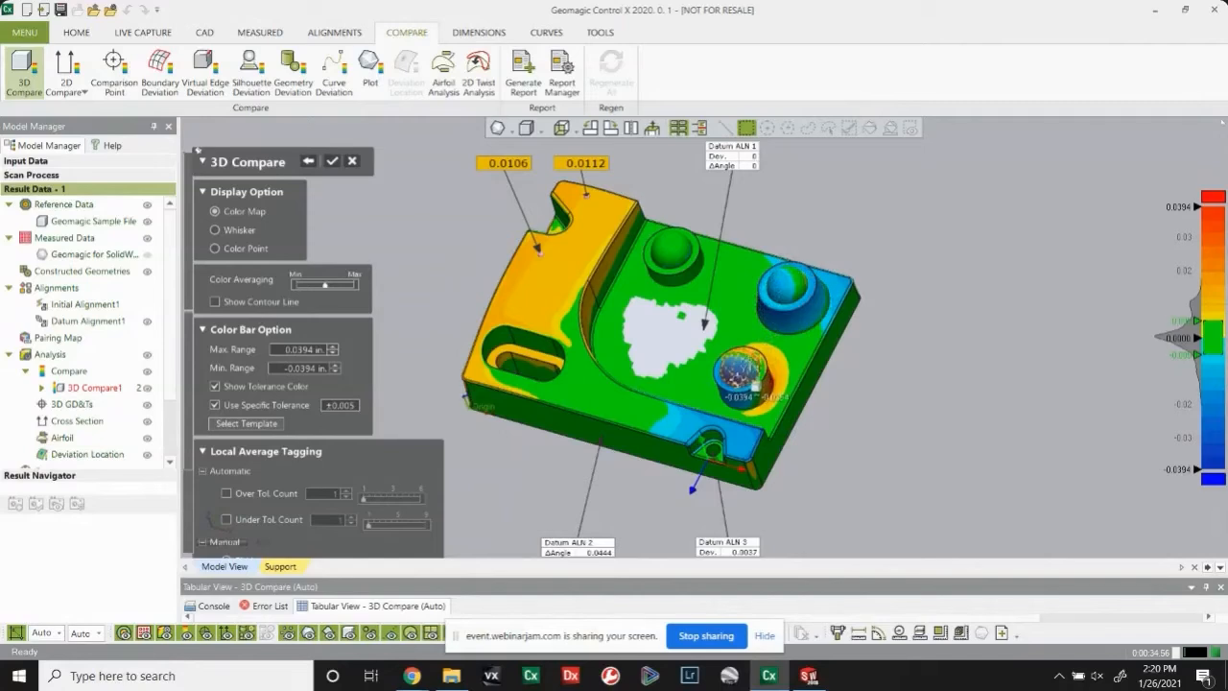
click(735, 382)
click(736, 439)
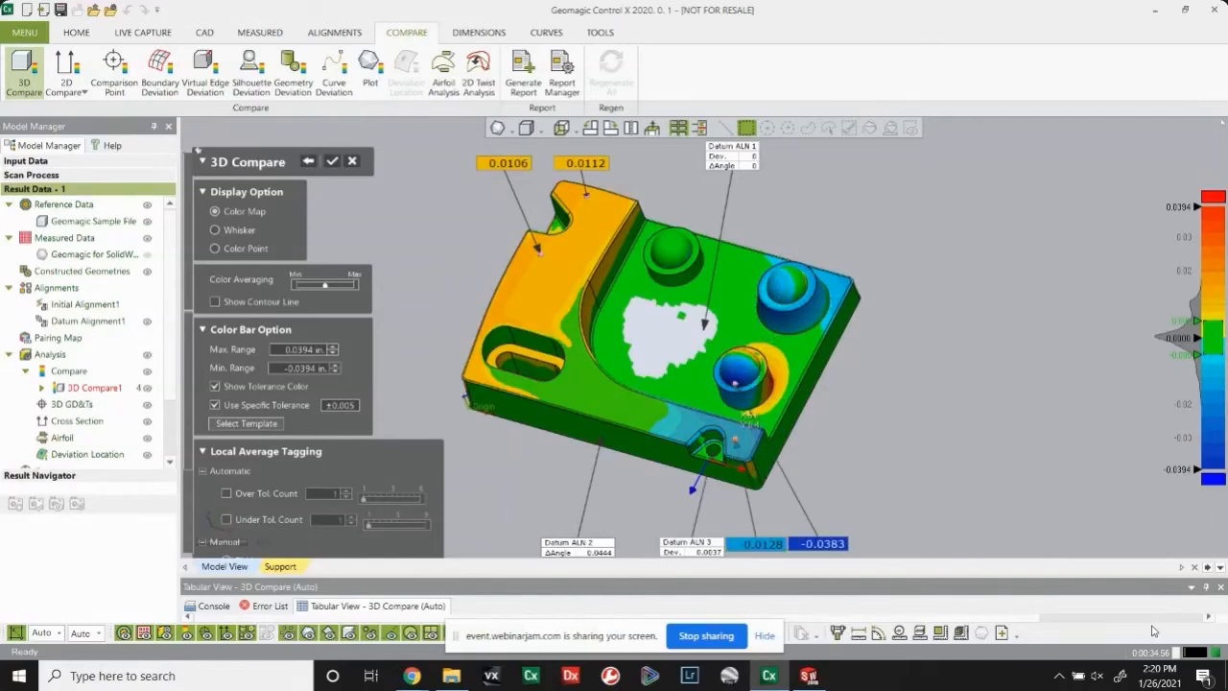
click(333, 164)
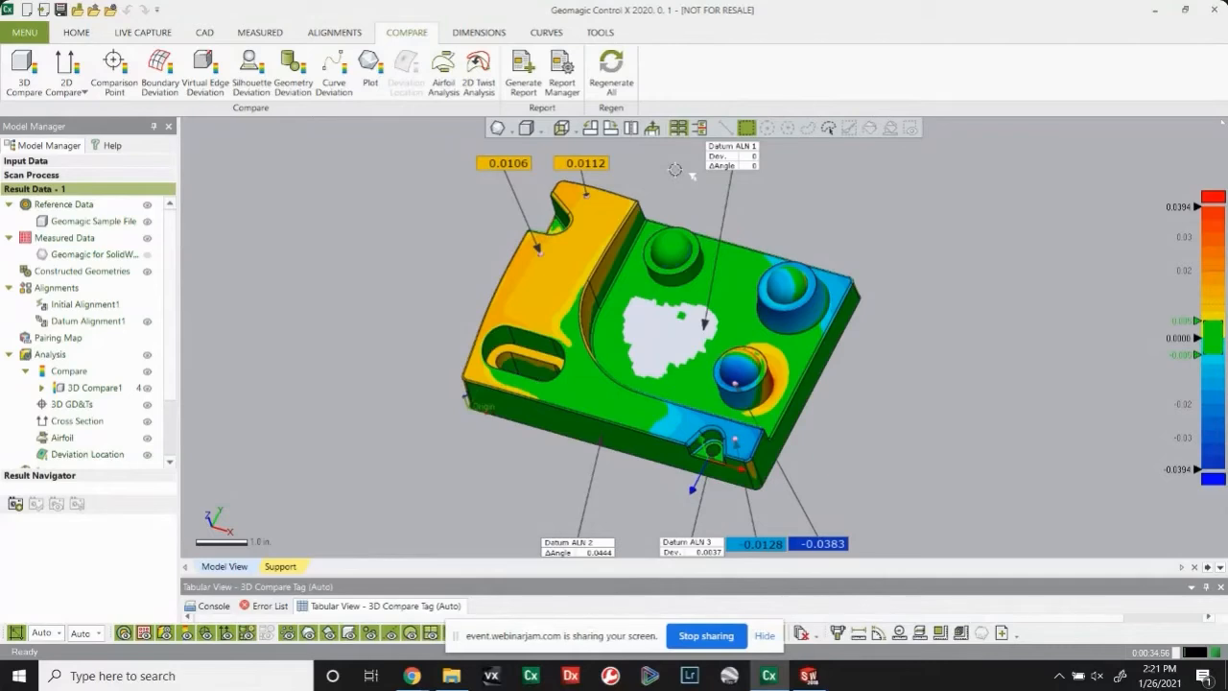
Step: Hide the 3D Compare result and the Datum Alignment annotations in the model view
click(146, 389)
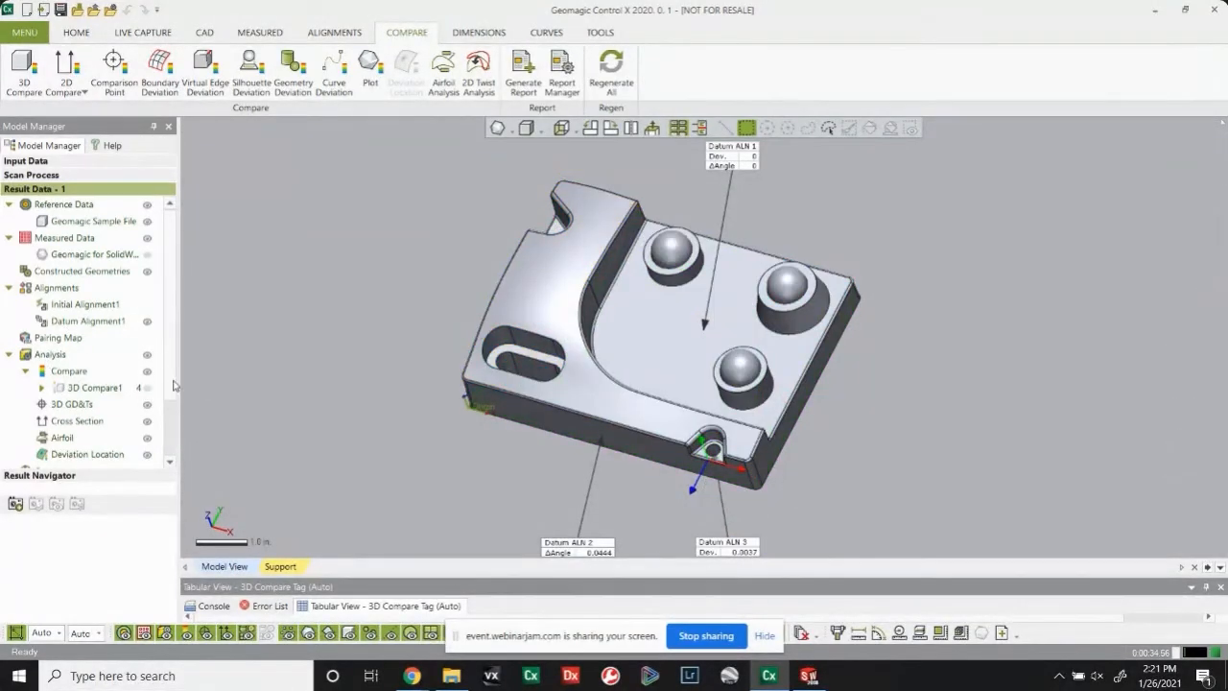
click(147, 323)
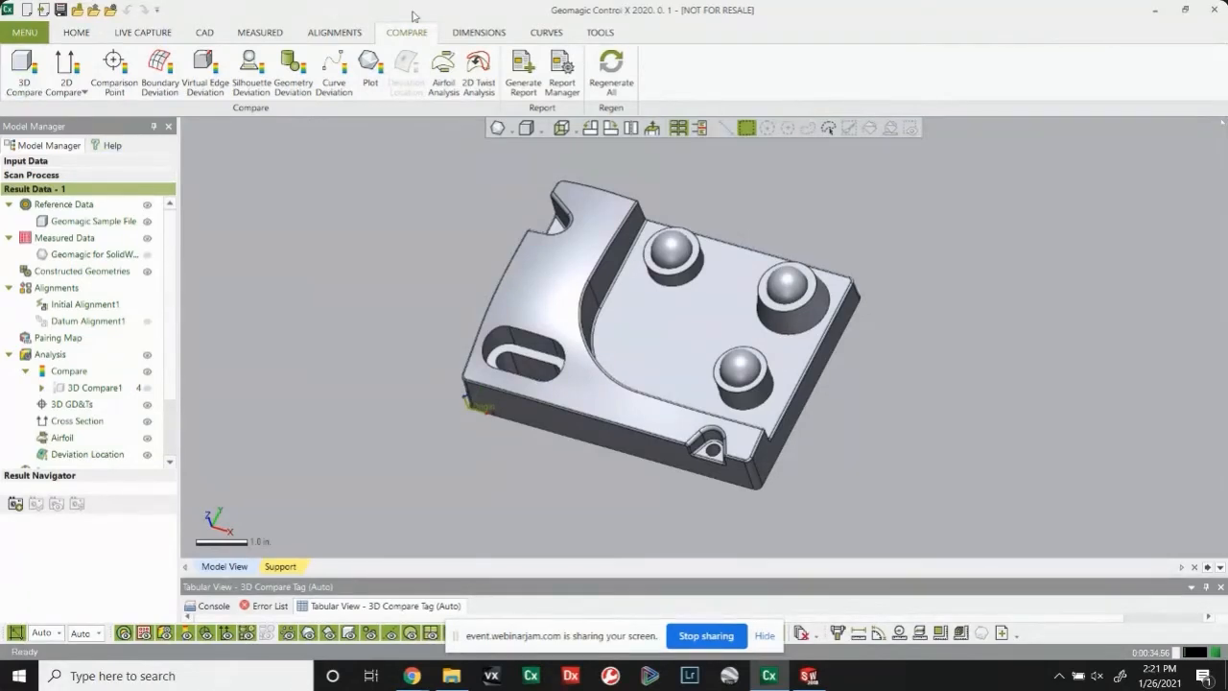
Step: Add a radial Smart Dimension to the spherical dome of the rear boss nearest the raised section, with a tolerance of ±0.005
click(491, 33)
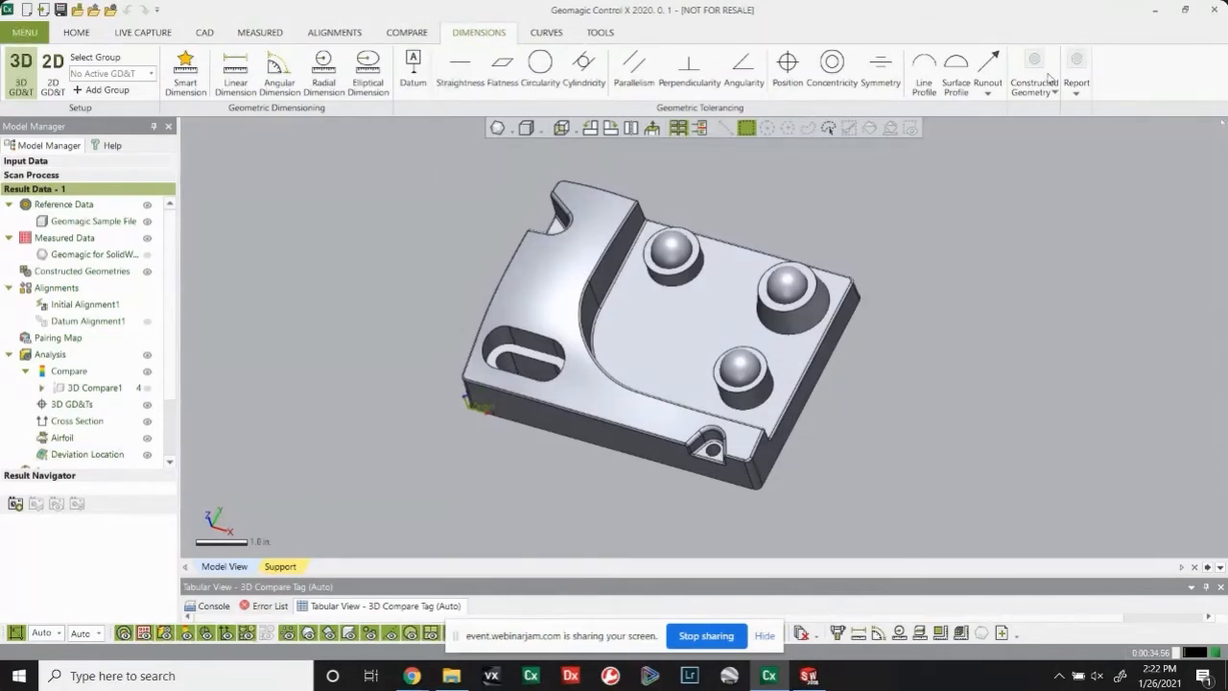
click(186, 92)
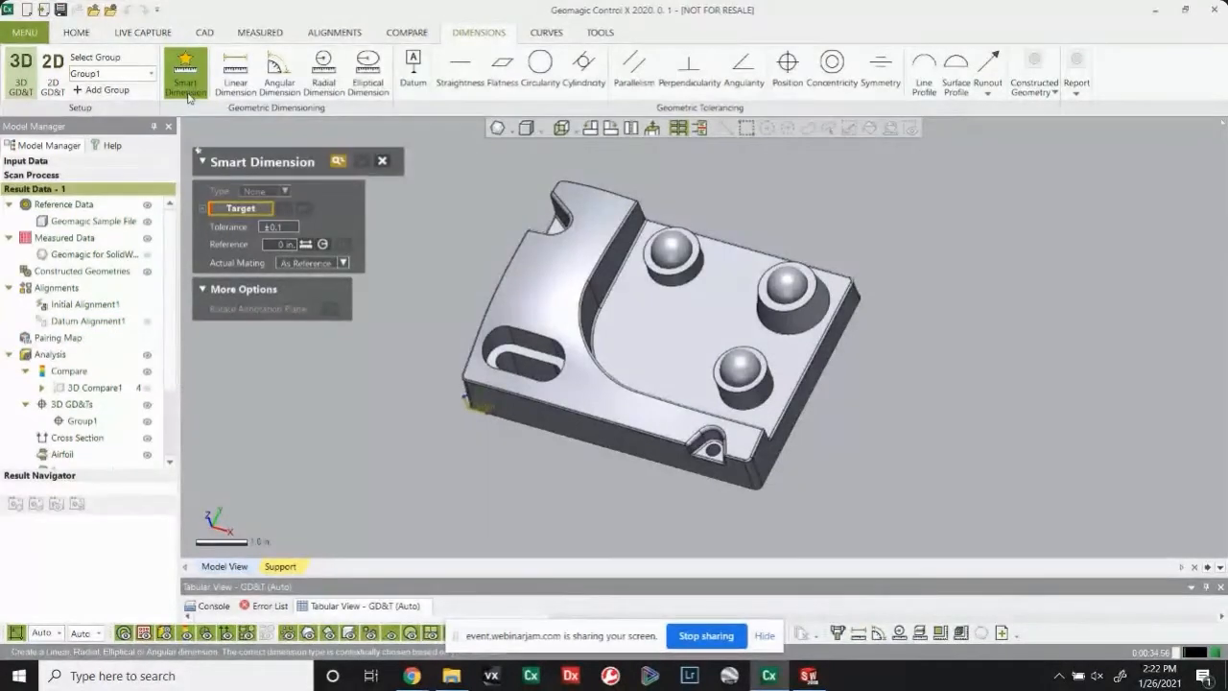
click(683, 266)
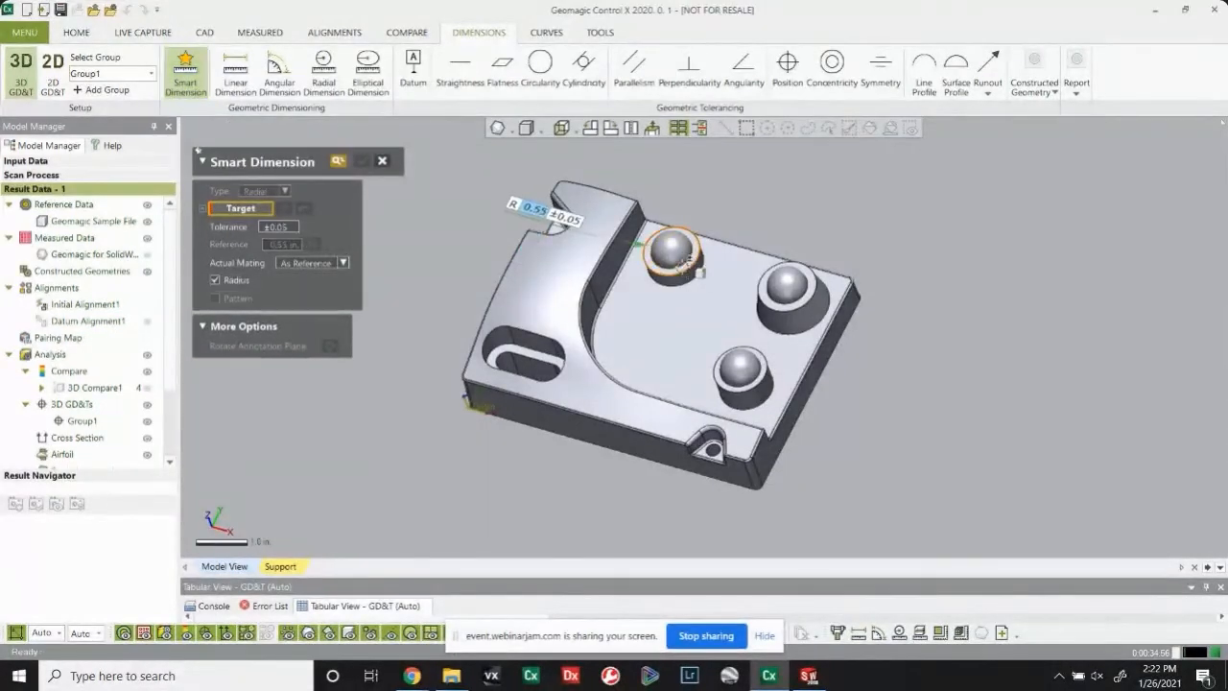
click(672, 249)
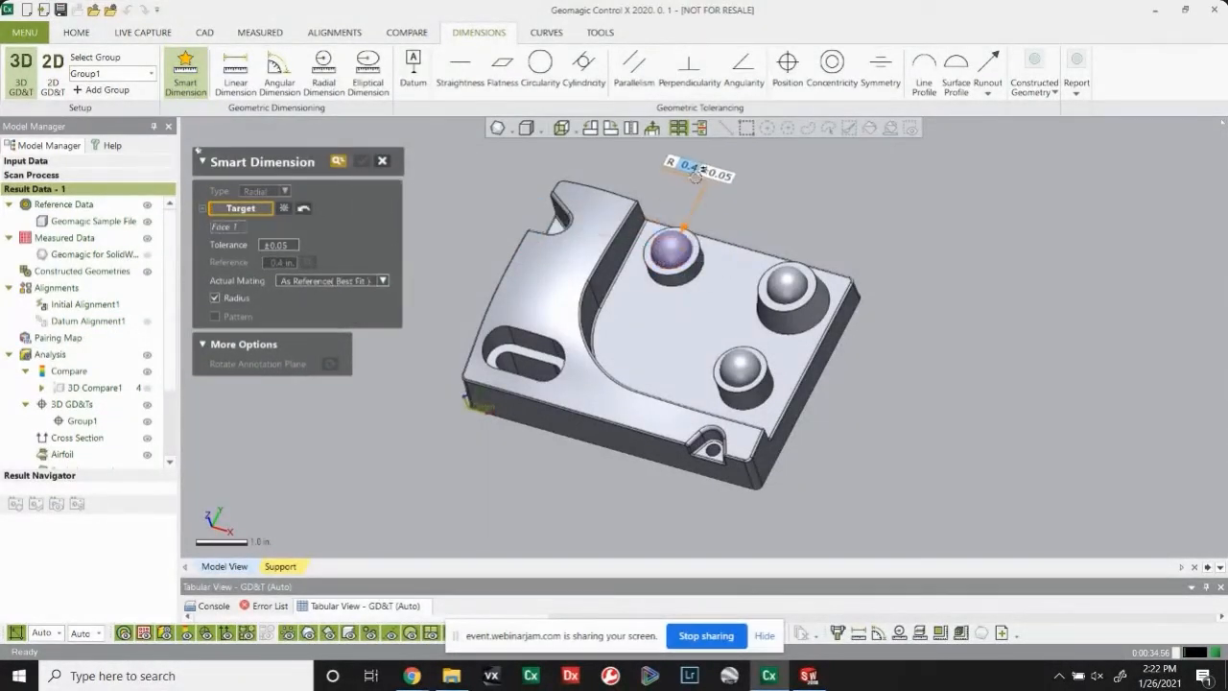
click(670, 151)
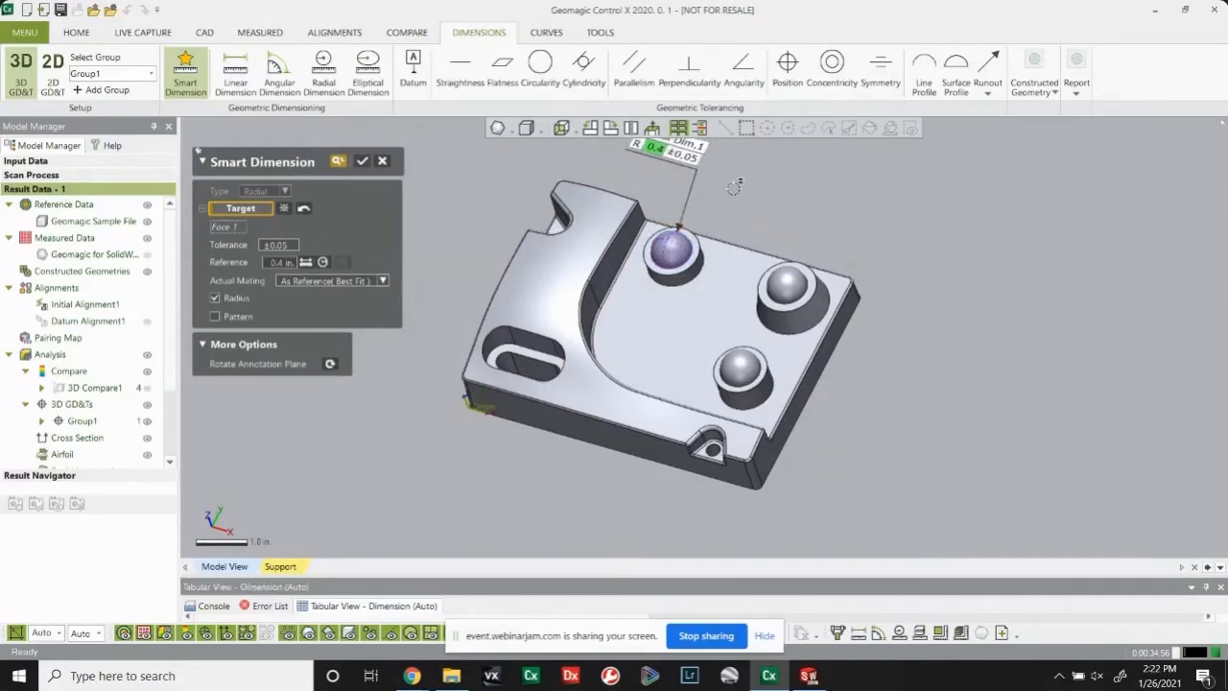
right_drag(1007, 250, 748, 210)
scroll(698, 182, up, 2)
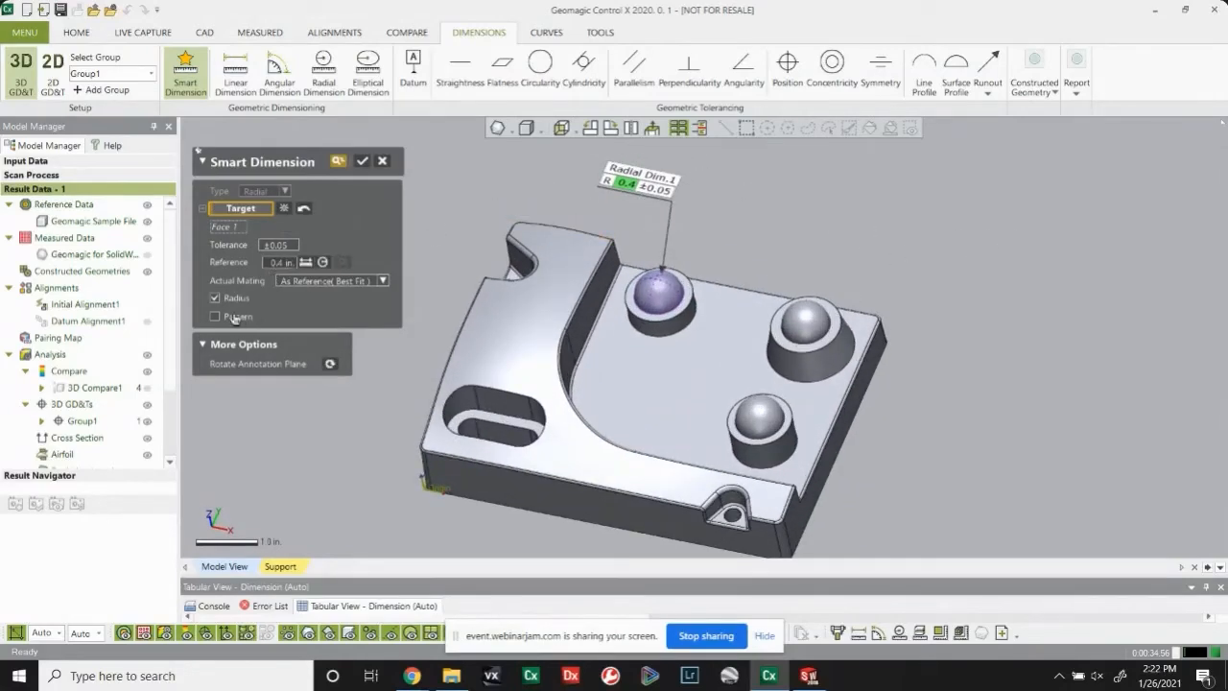
click(280, 245)
text(.005)
key(Return)
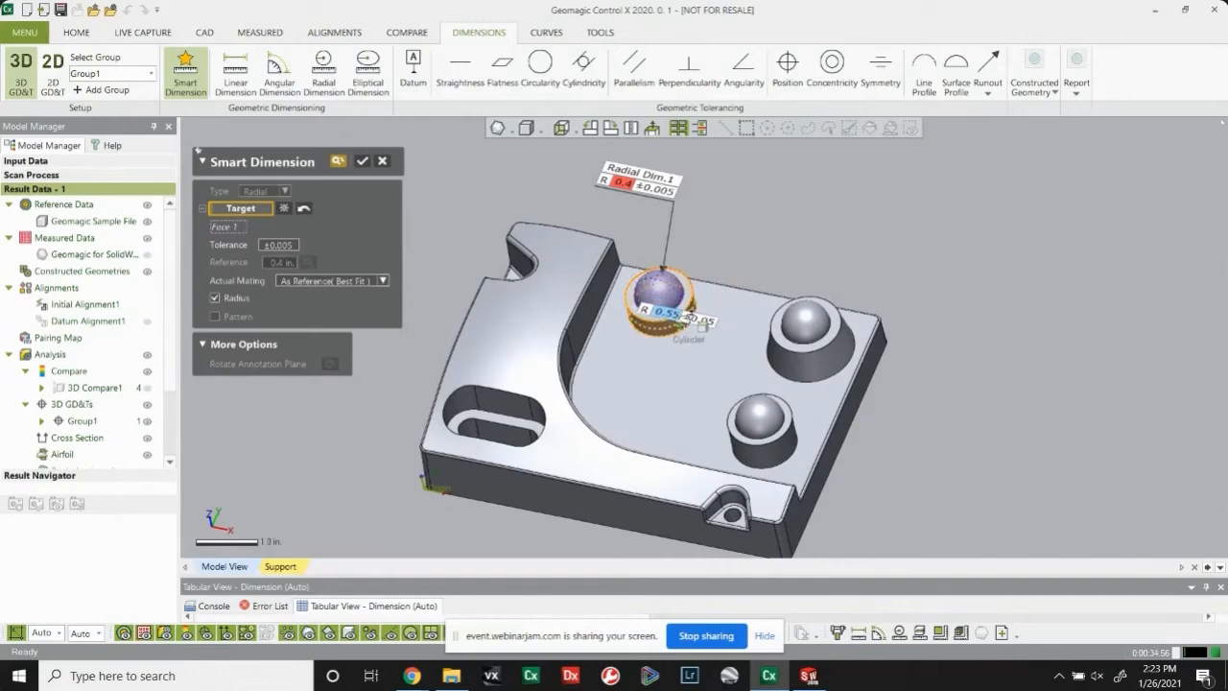
Step: Place a radial dimension on the cylindrical side of the same boss
click(702, 326)
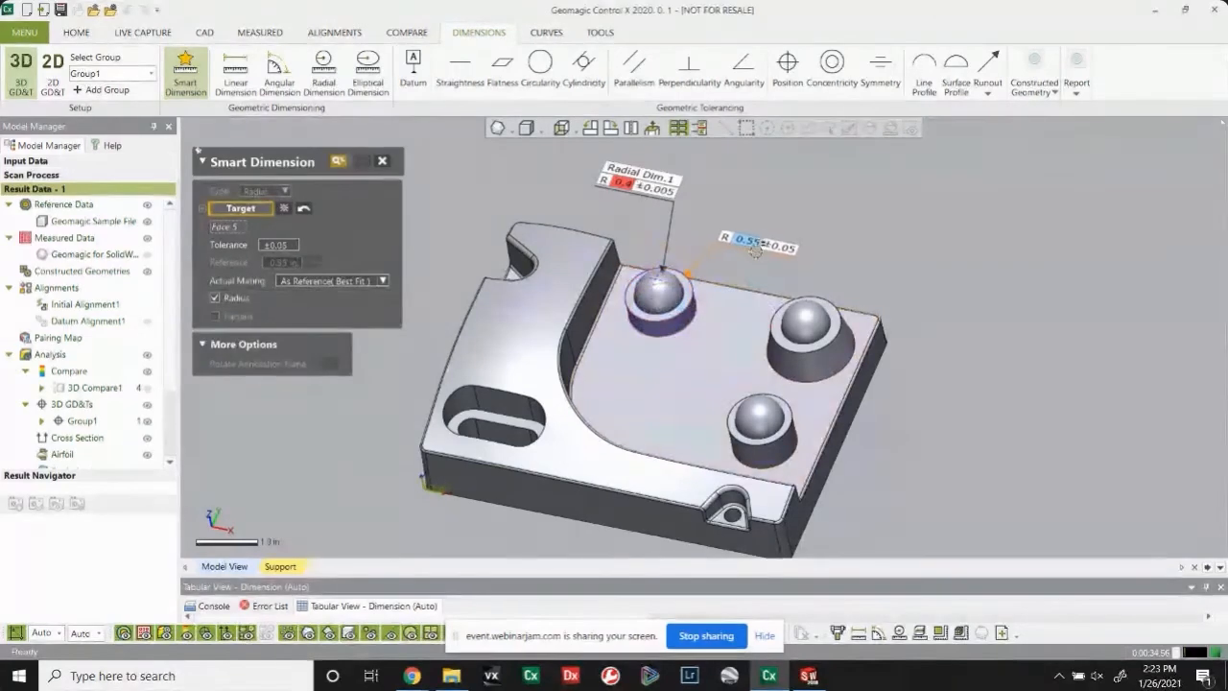
click(766, 213)
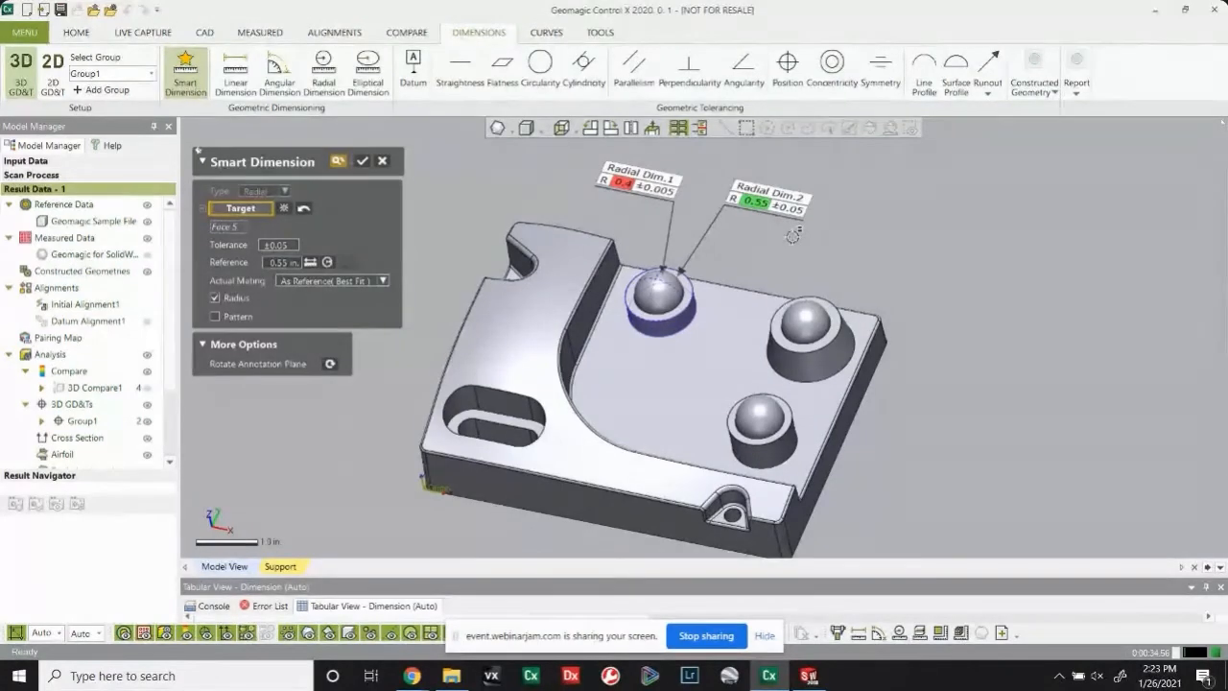
Step: Place a linear dimension between the small hole in the front notch and the nearest dome, aligned to the Y-Axis
ctrl+right_drag(712, 539, 722, 459)
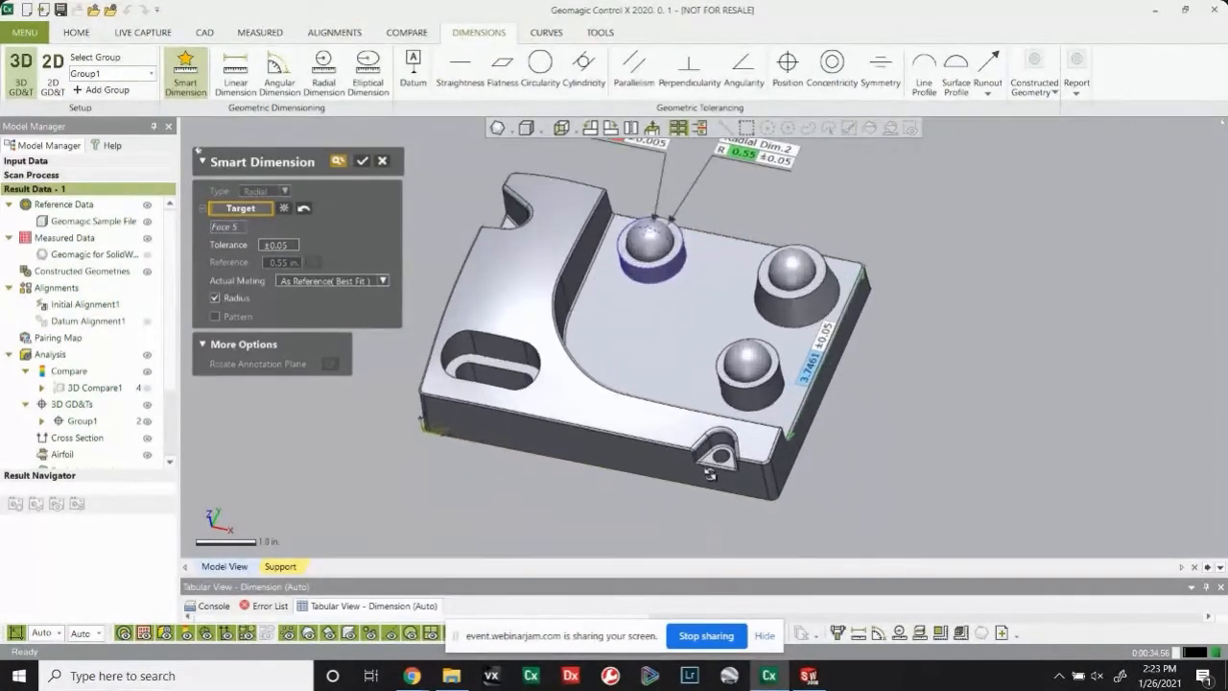
click(722, 459)
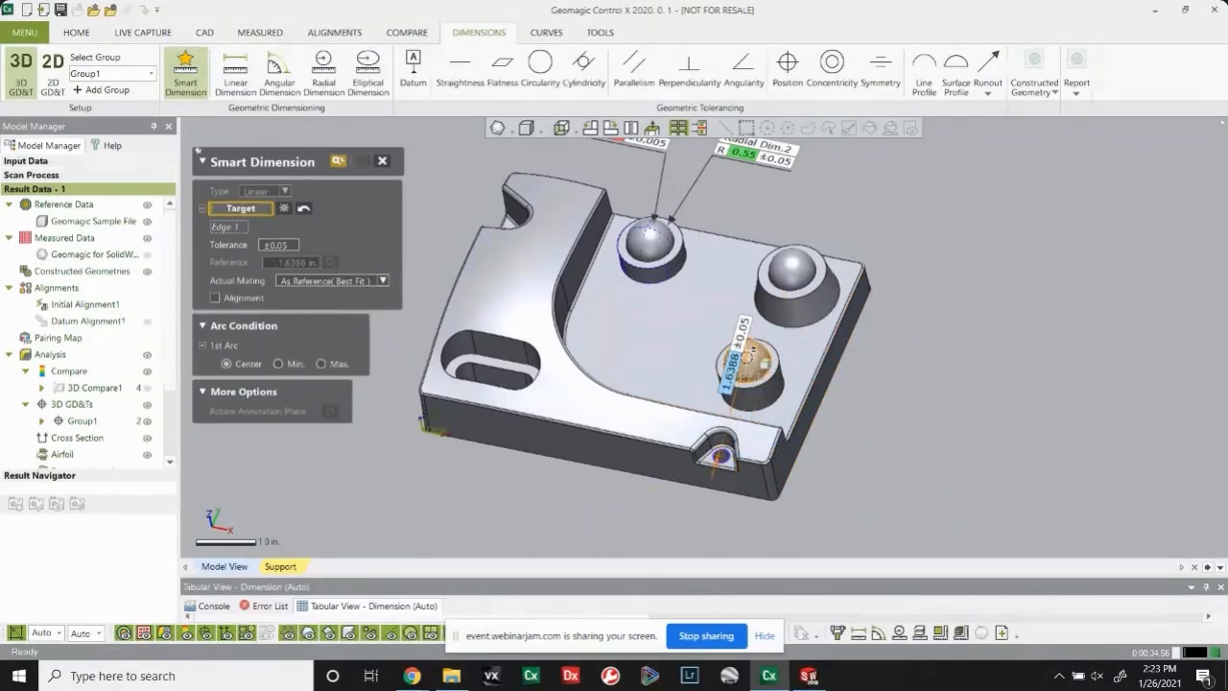
click(748, 359)
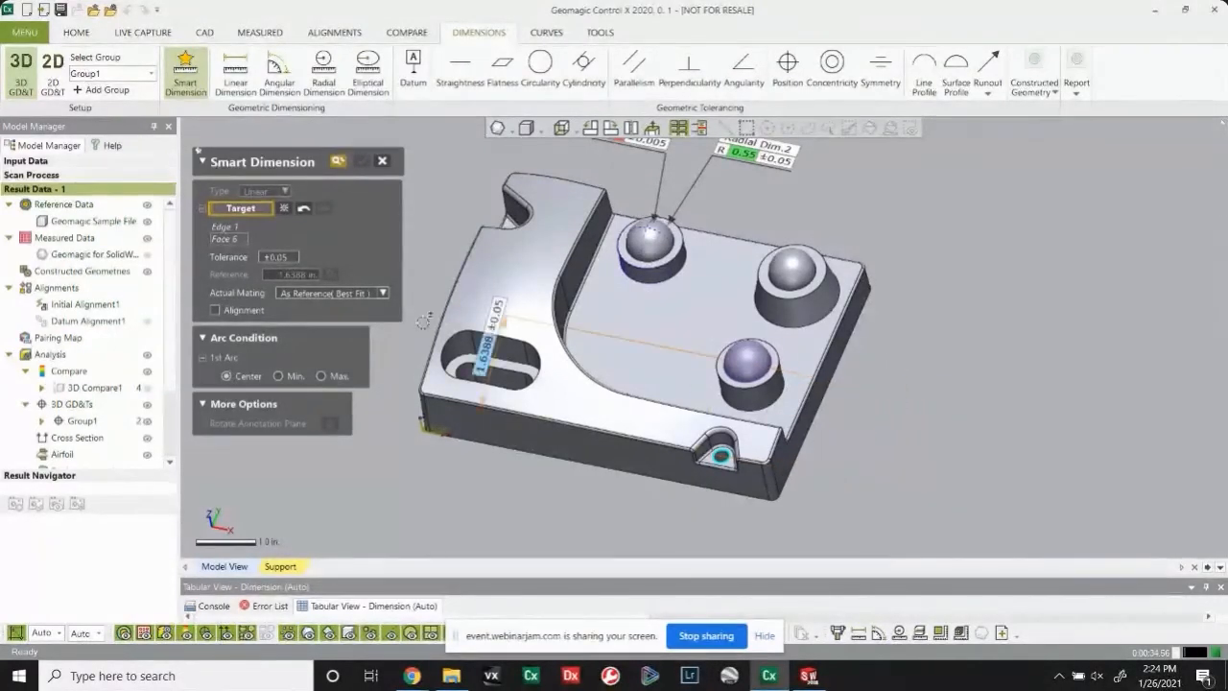
click(240, 311)
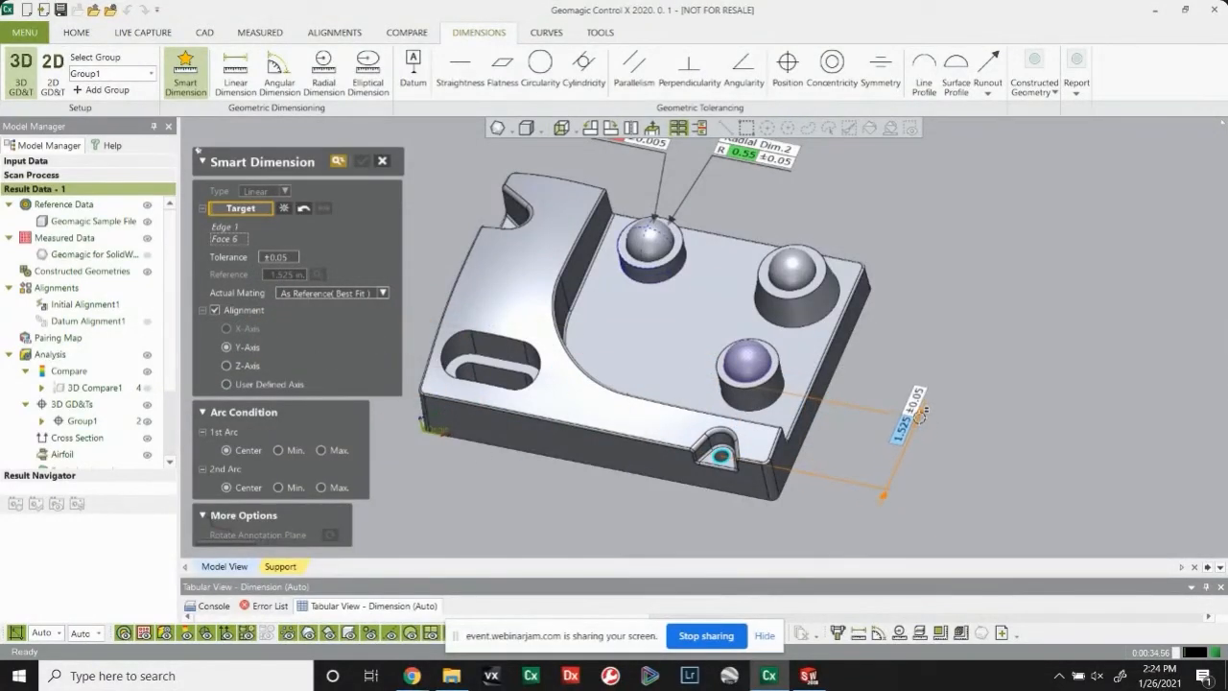
click(902, 449)
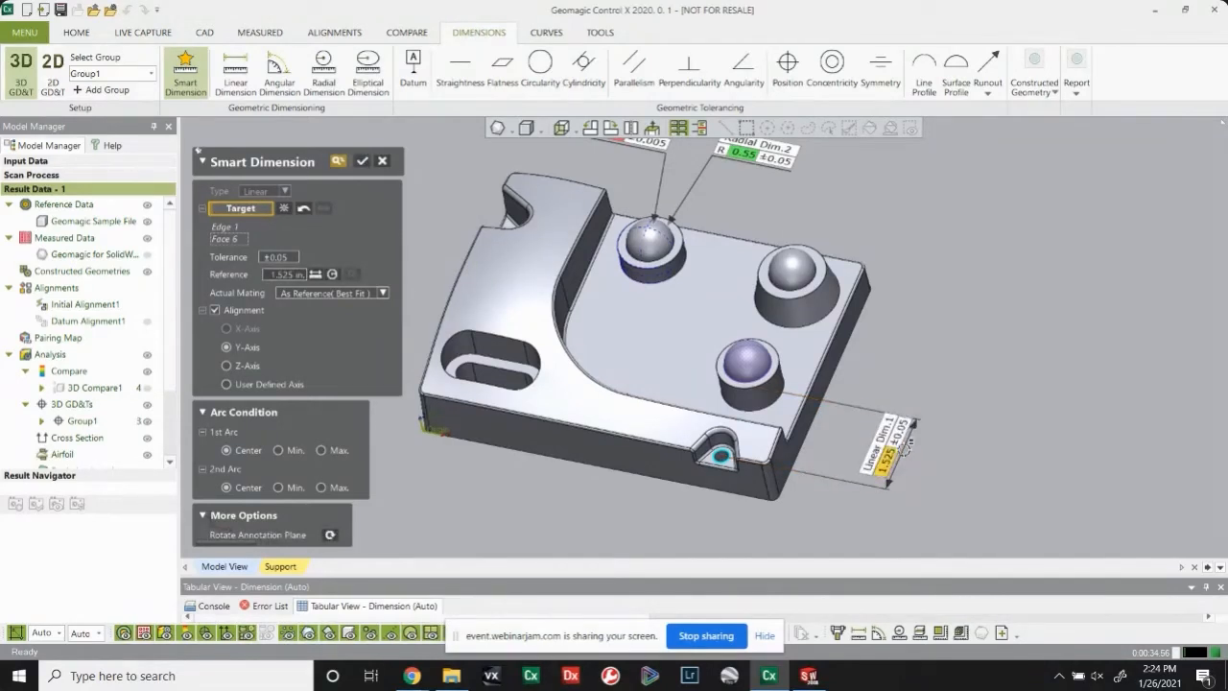
Step: Set the hole-to-dome linear dimension's tolerance to ±0.01 and accept it
click(276, 258)
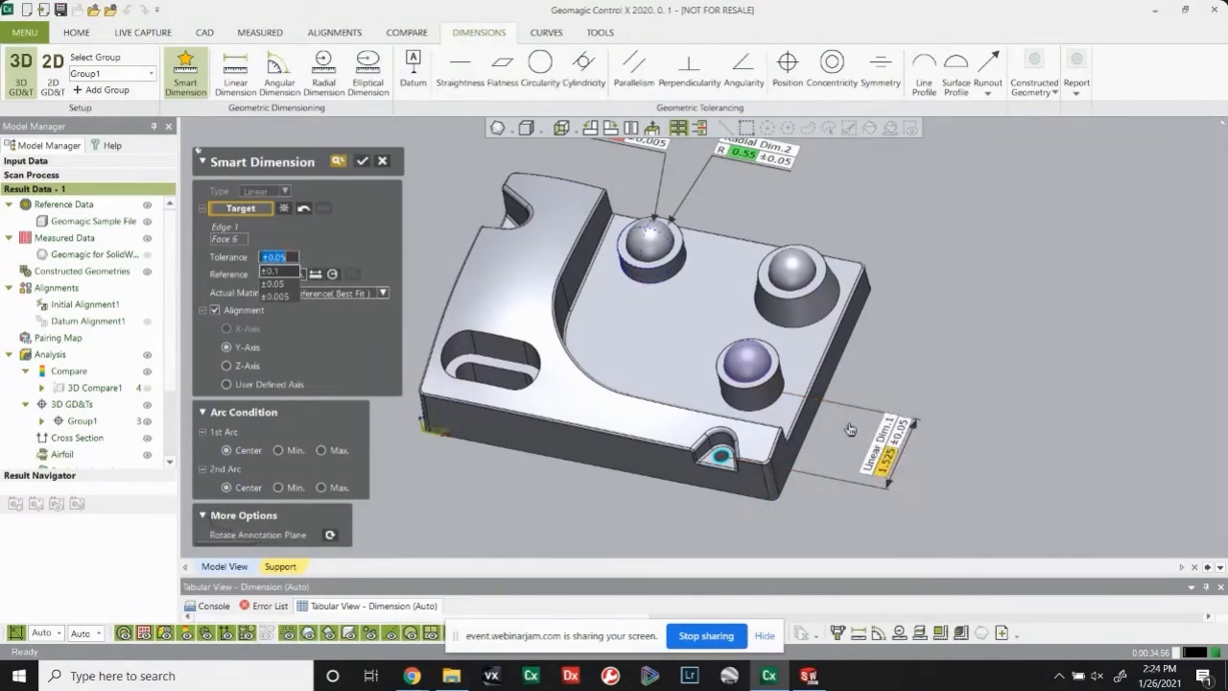
text(0.01)
key(Return)
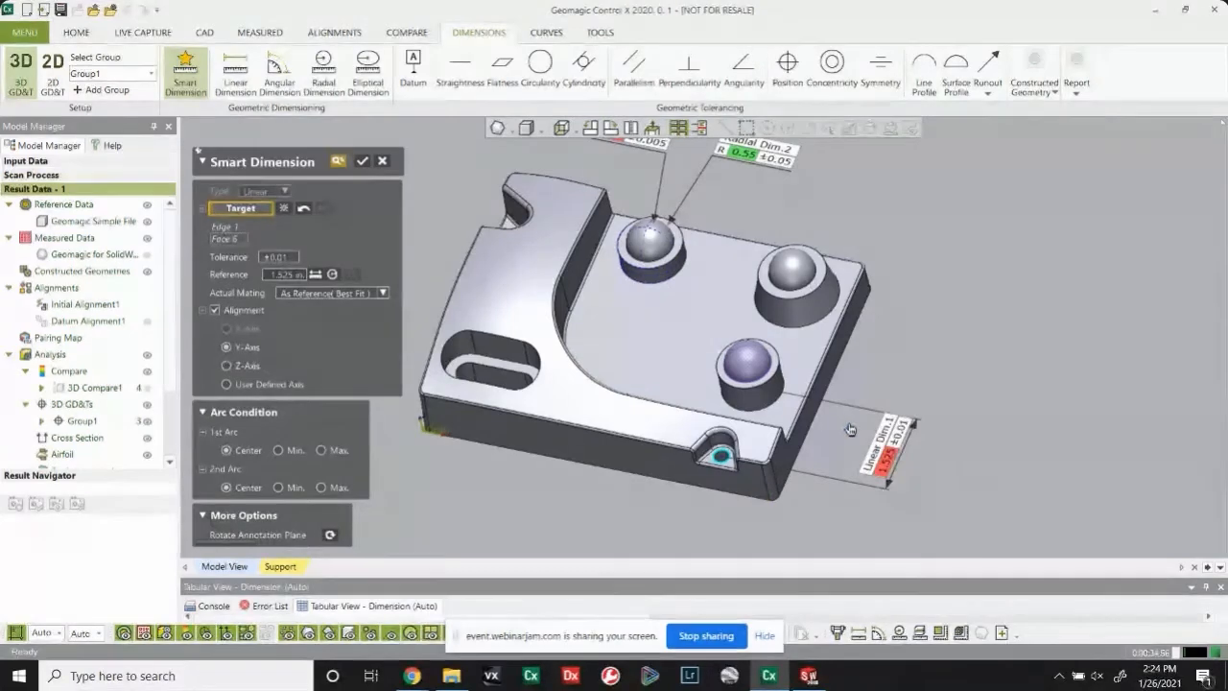
click(362, 161)
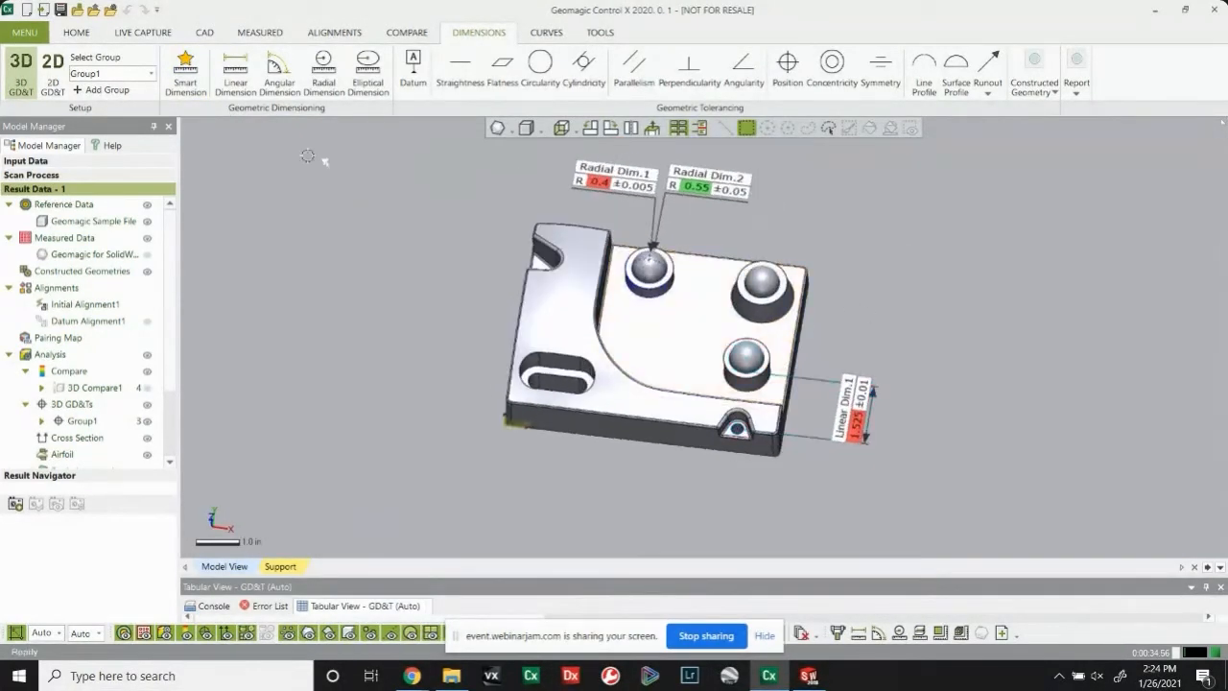
Step: Place an angular Smart Dimension between the two flat side walls of the notch at the raised section's rear end
click(186, 75)
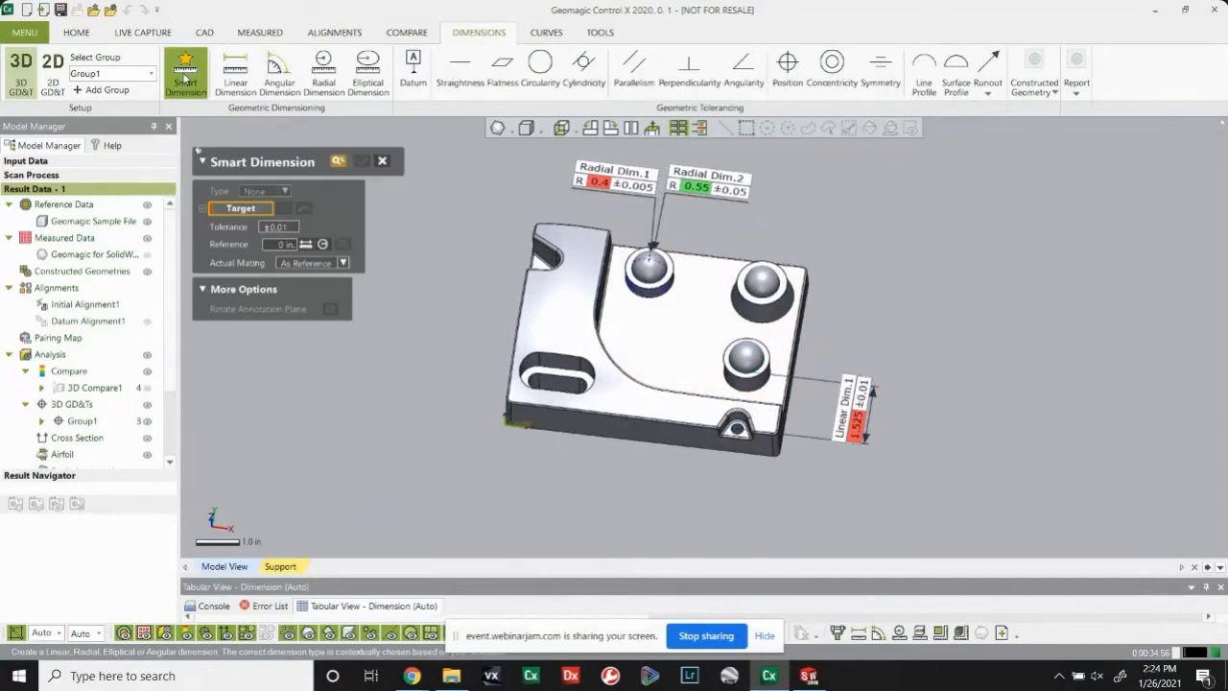
click(726, 354)
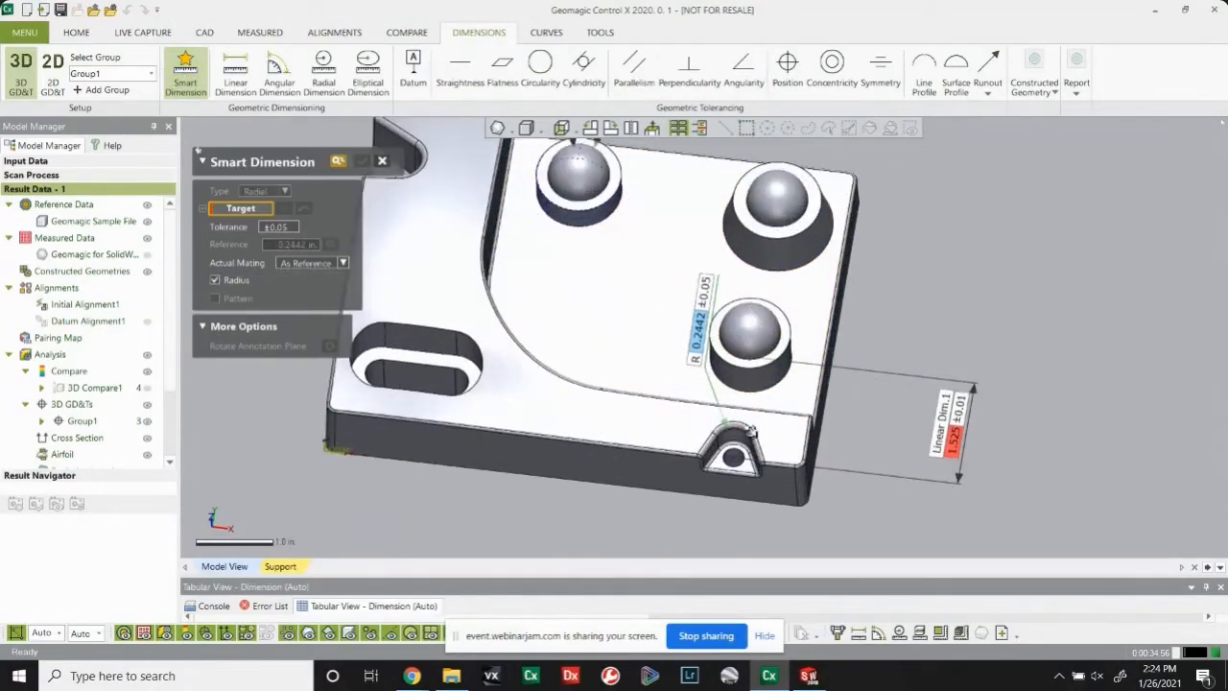
click(771, 381)
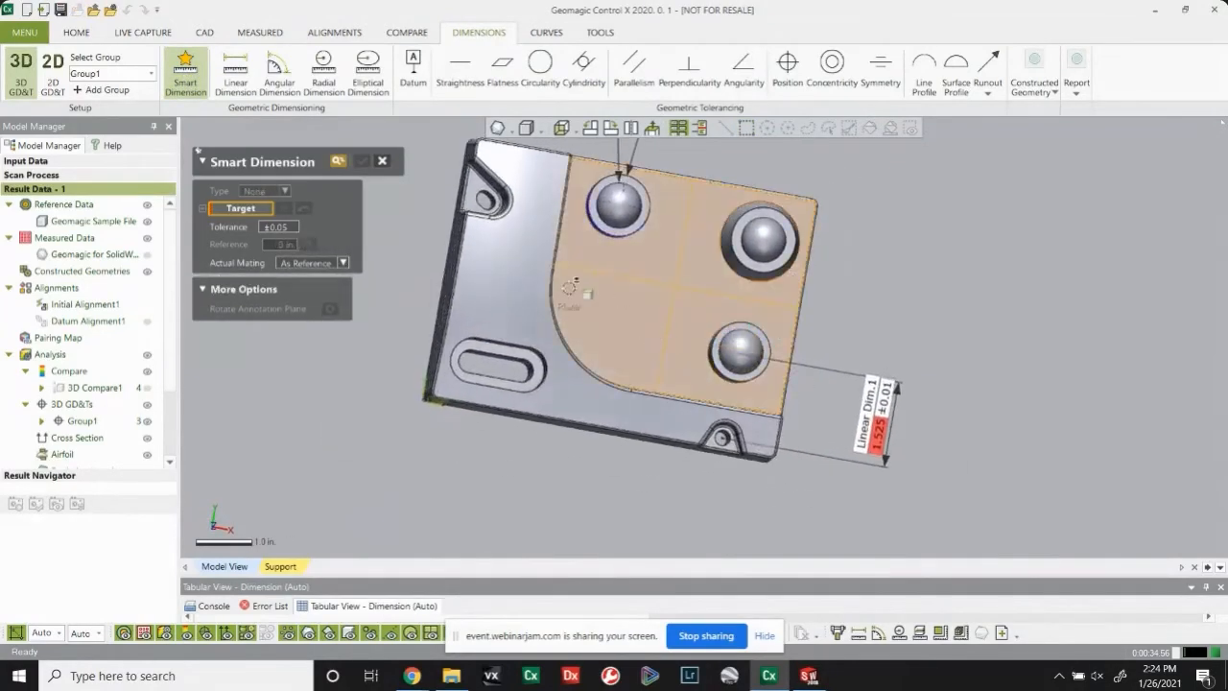
scroll(665, 330, up, 3)
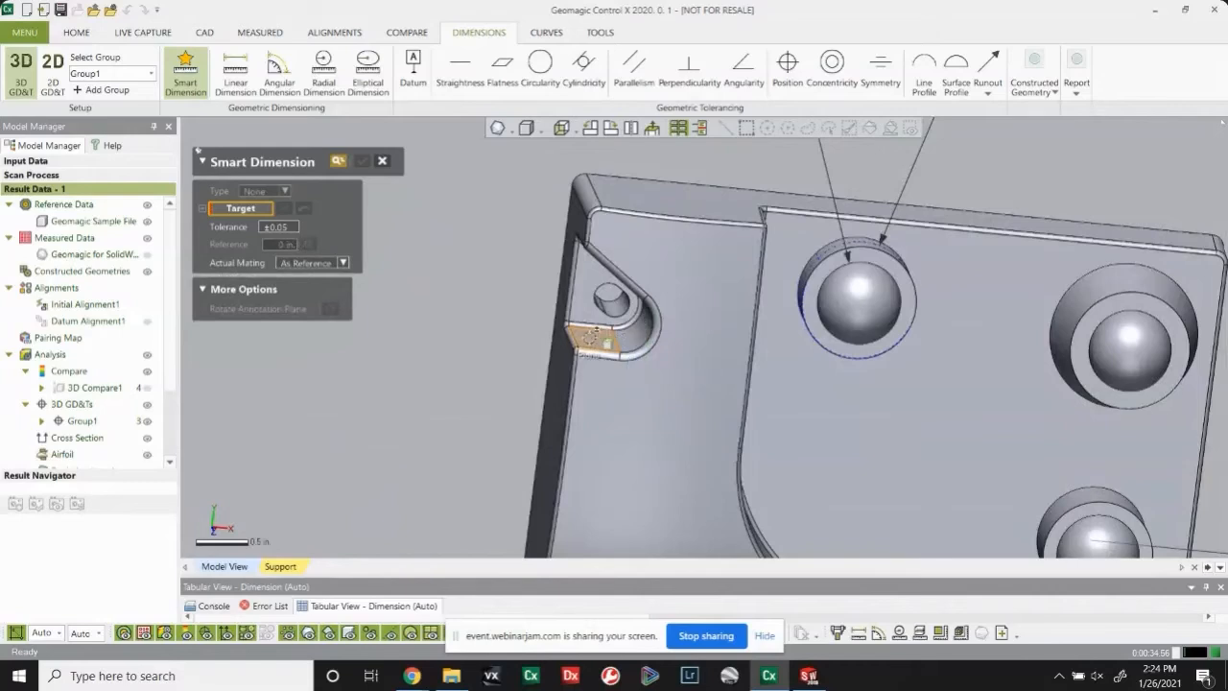
scroll(679, 332, down, 2)
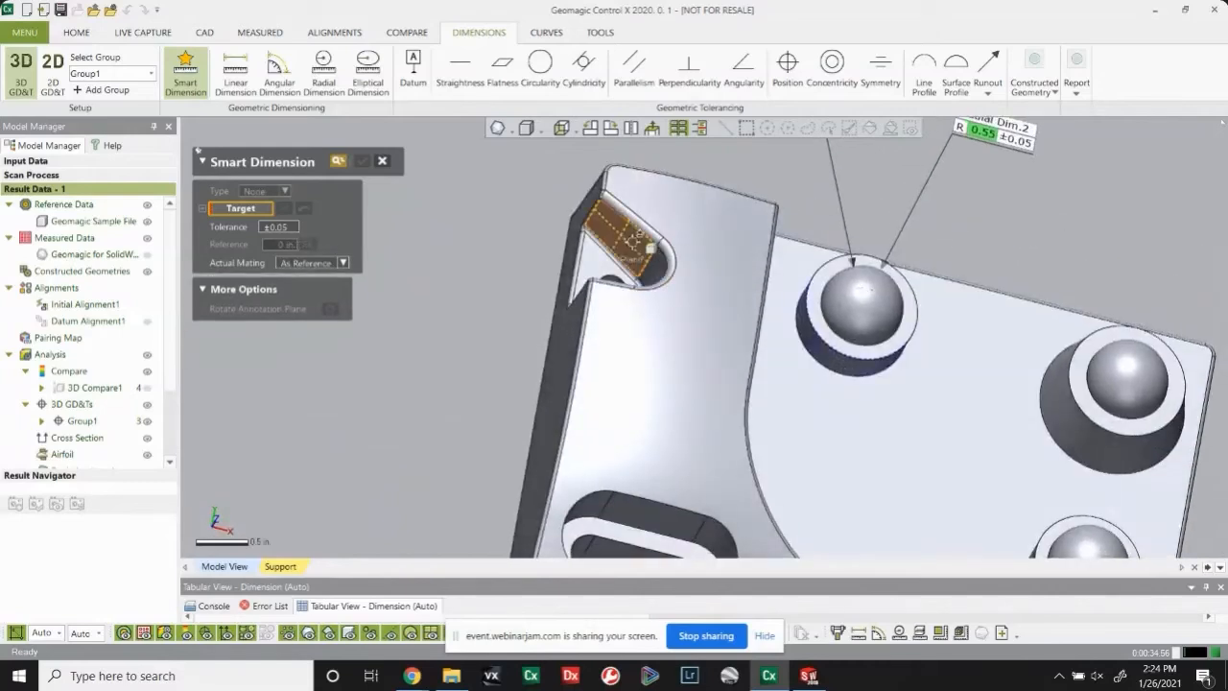
click(659, 279)
scroll(687, 382, down, 2)
right_drag(686, 382, 651, 386)
click(624, 329)
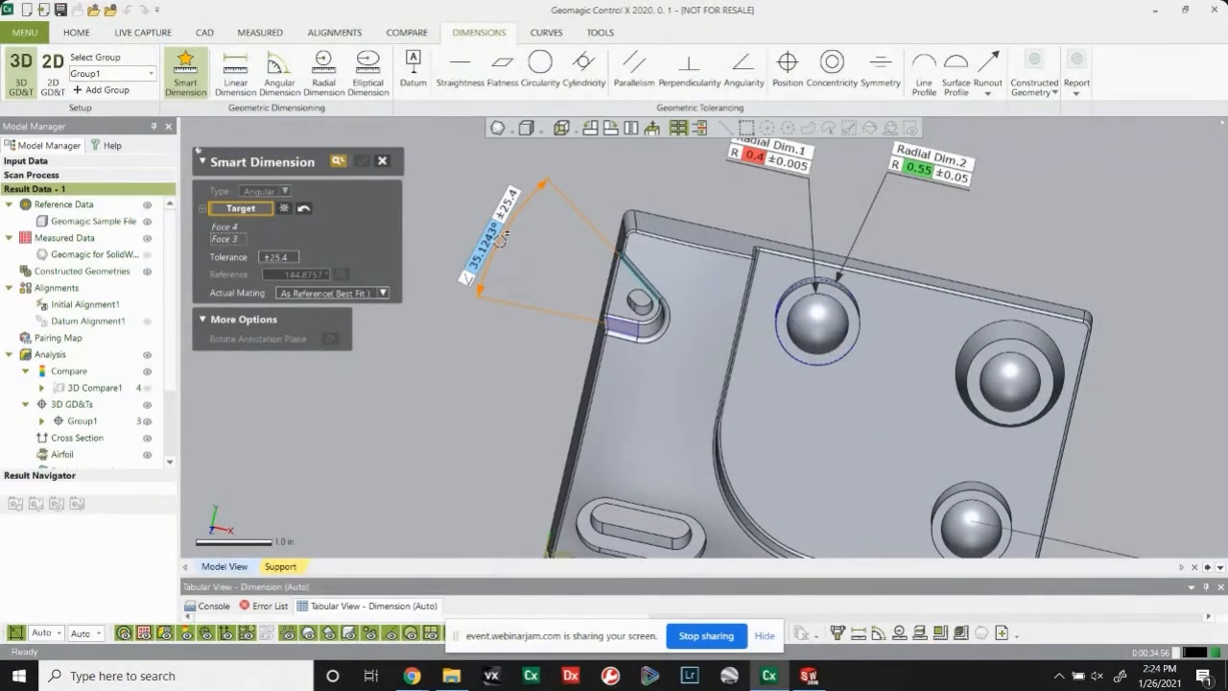
click(502, 237)
Step: Give the notch's angular dimension a tolerance of ±1 and a reference of 35°, accept it and move its label closer to the part
click(280, 260)
text(1)
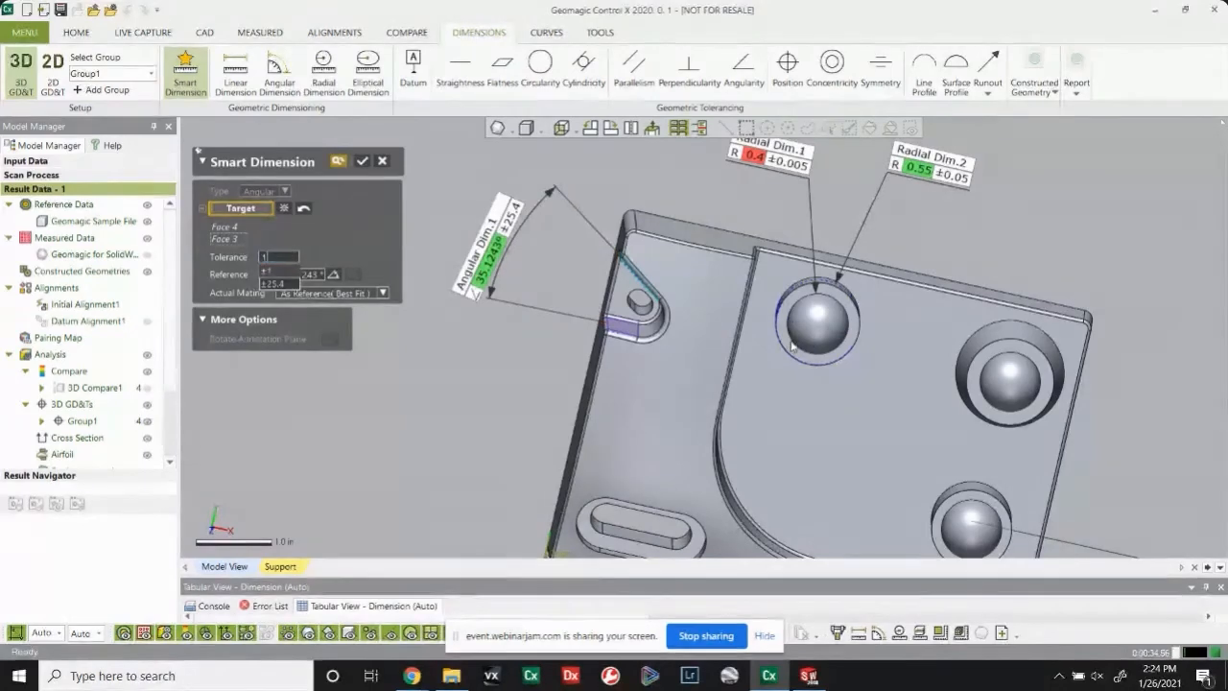
key(Return)
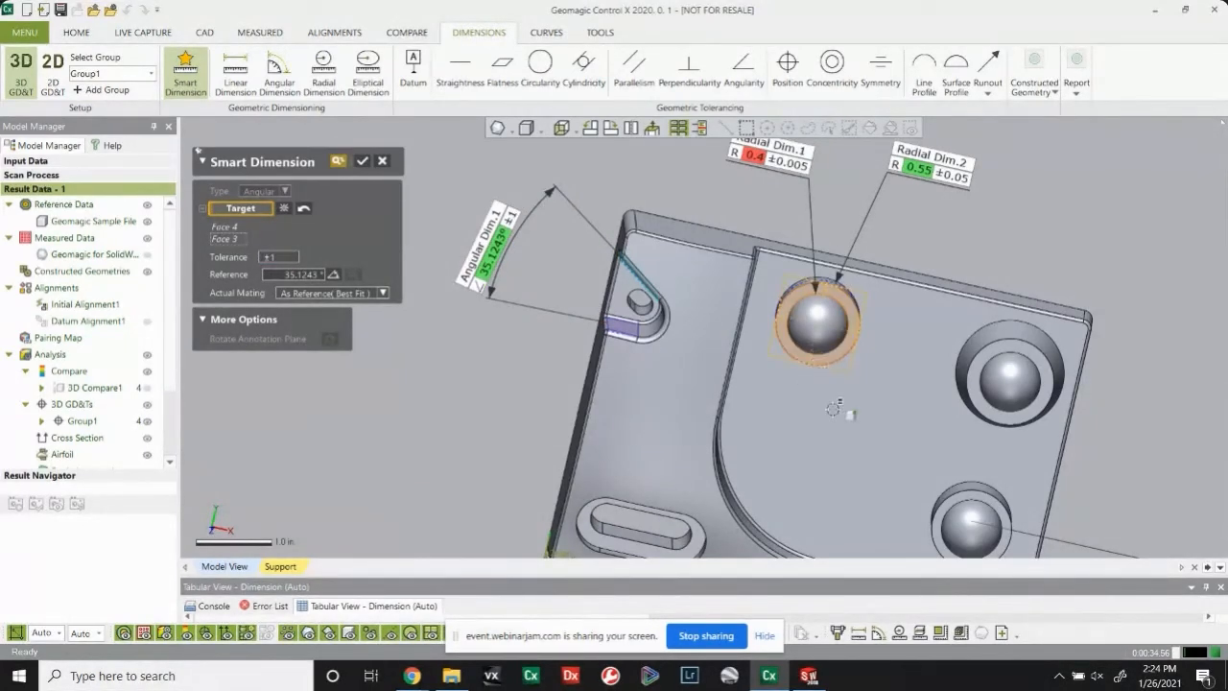
double_click(293, 277)
text(35)
key(Return)
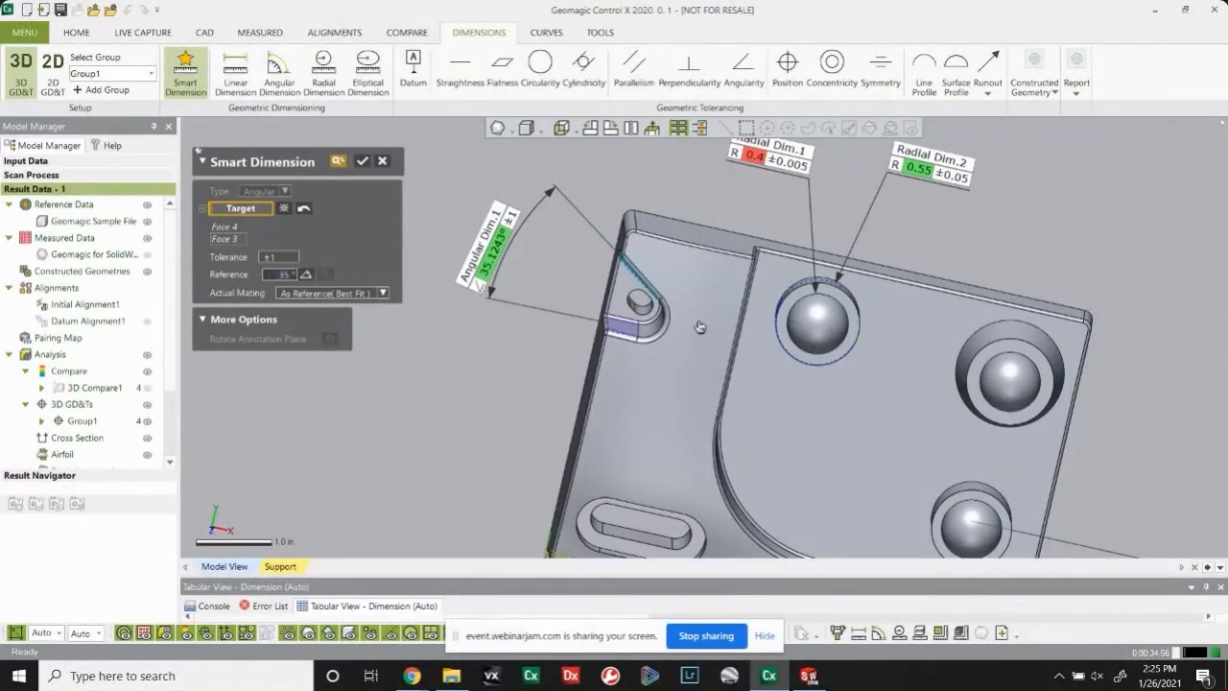
click(362, 161)
drag(467, 219, 489, 208)
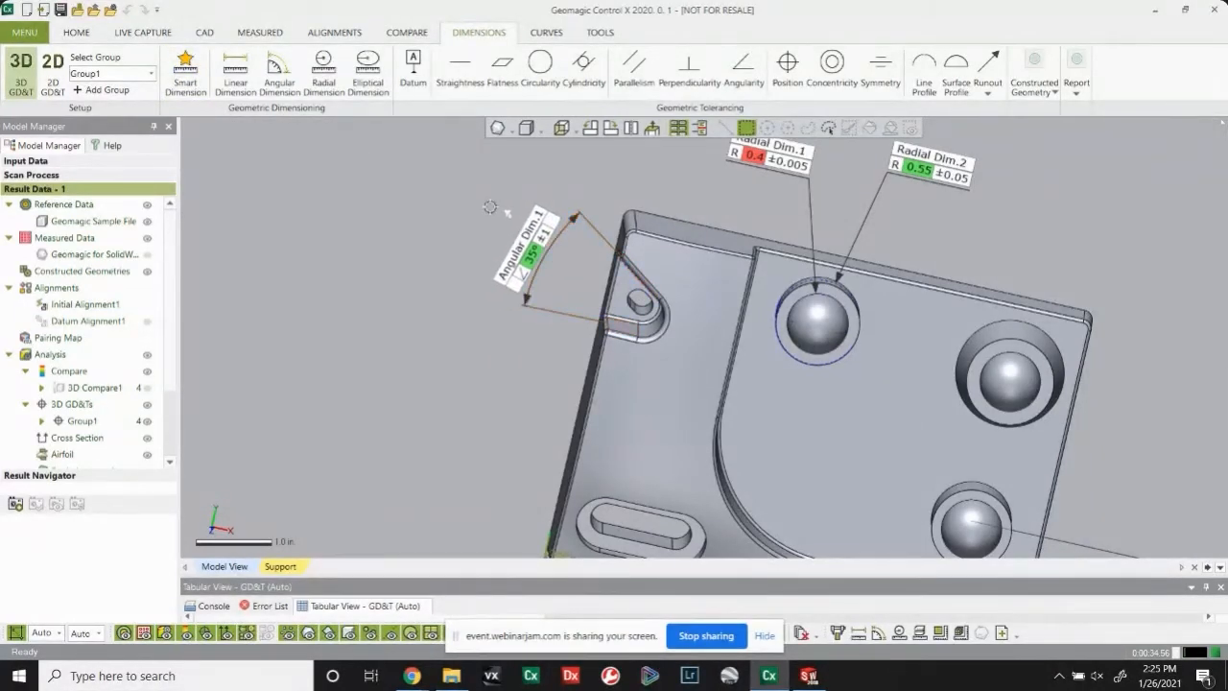
Step: Frame the part square-on with all four dimension labels visible and store this view as Group1's result viewpoint
key(ctrl+1)
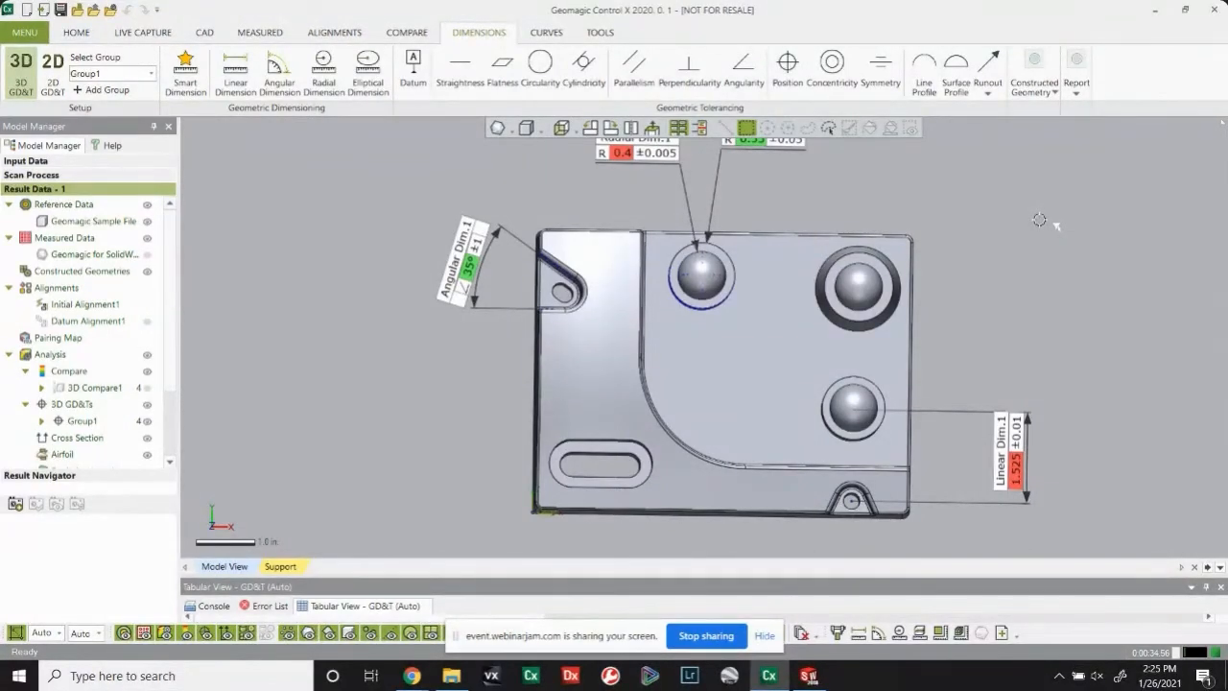
middle_drag(1040, 220, 948, 252)
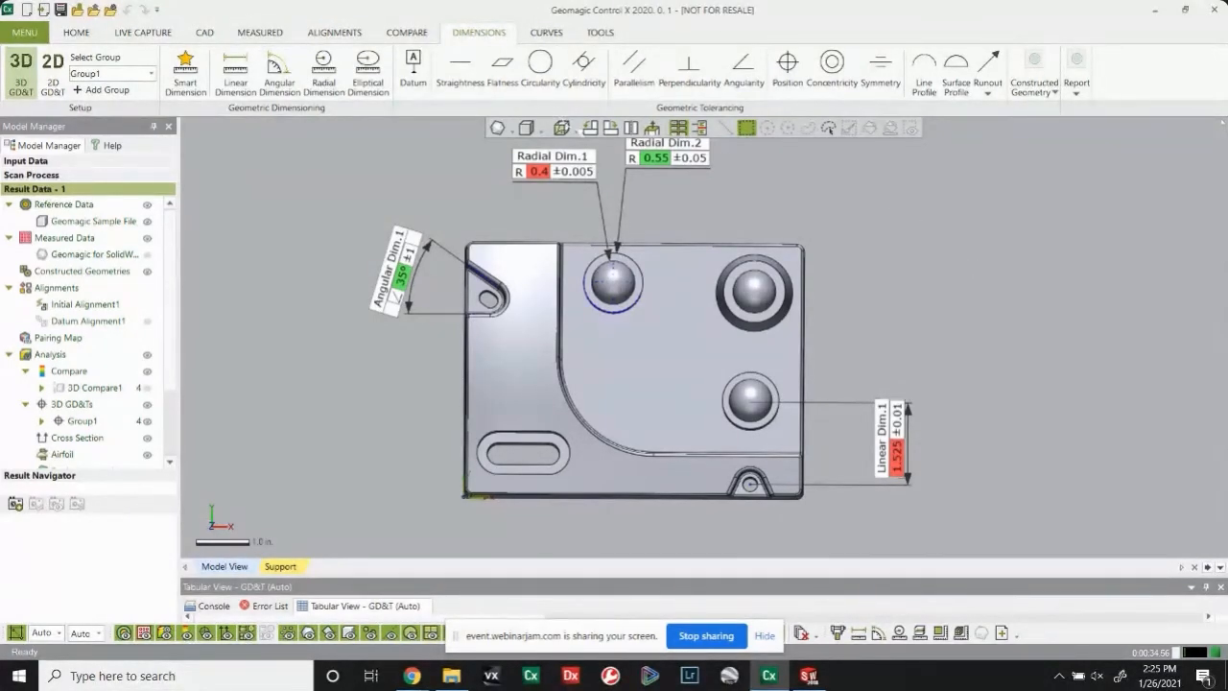
click(561, 127)
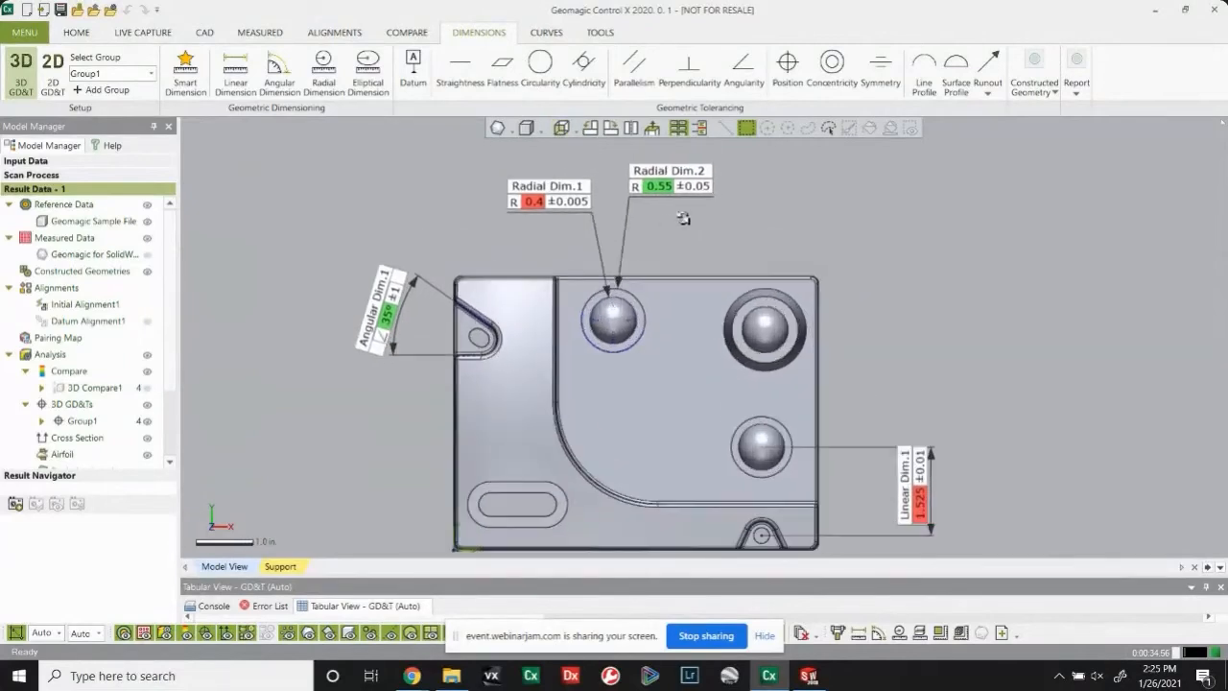
scroll(649, 415, up, 1)
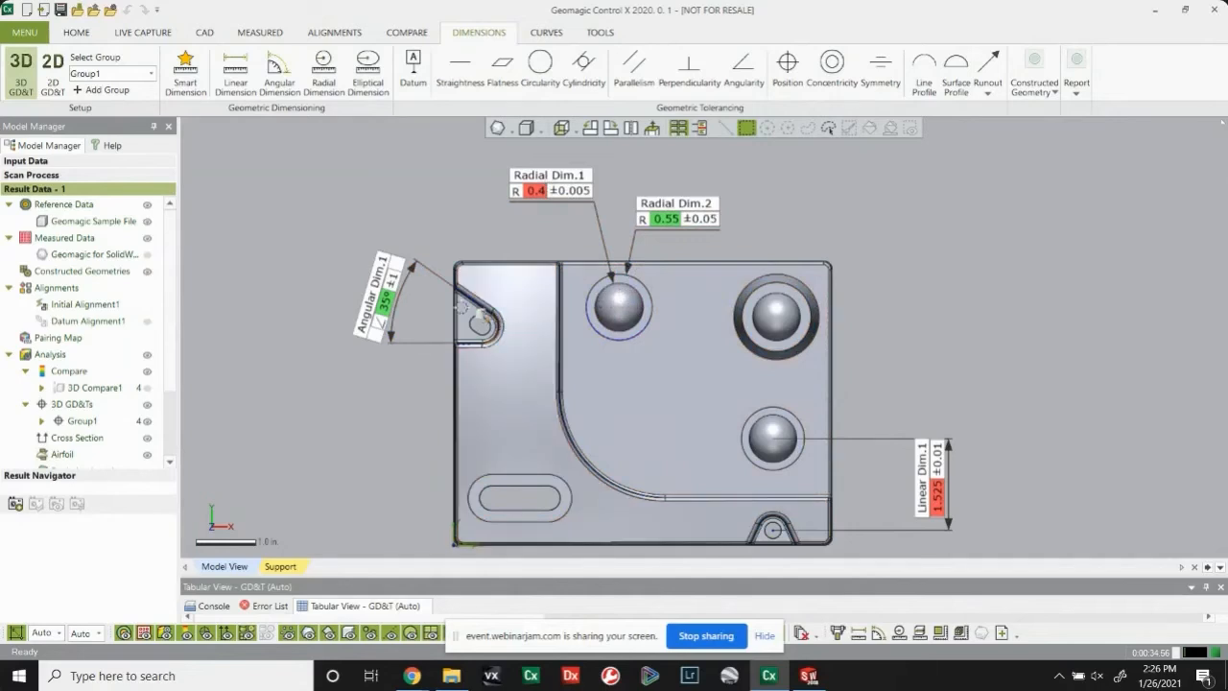
scroll(109, 384, down, 1)
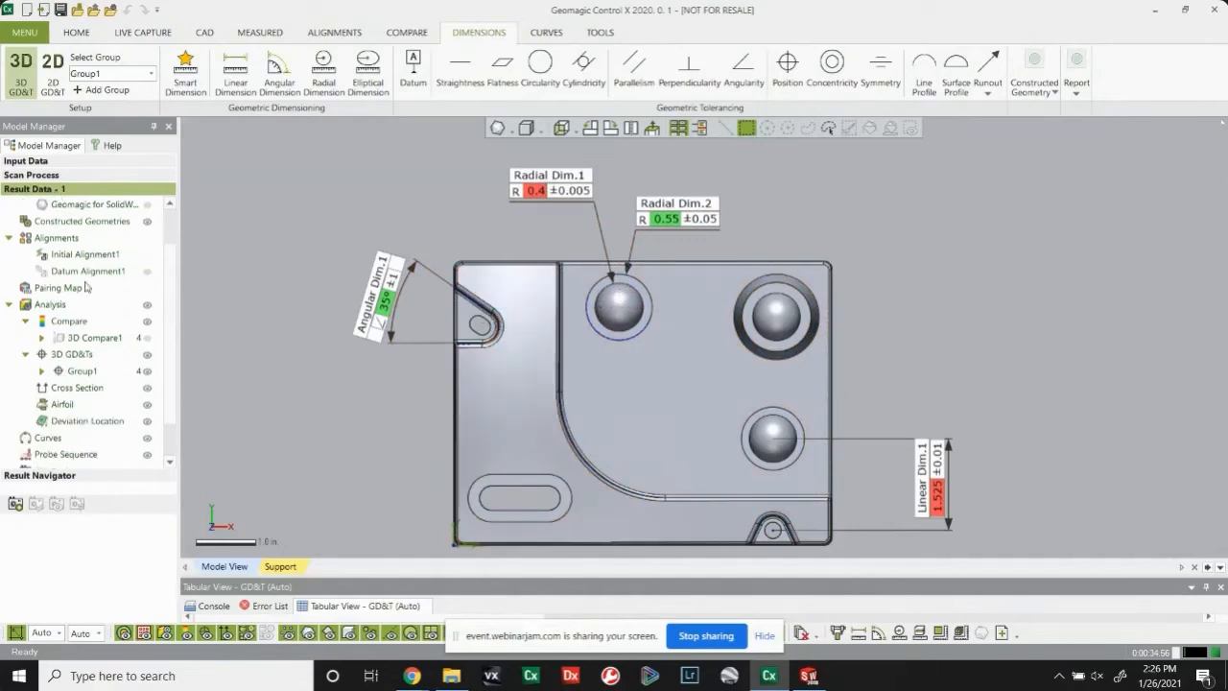
scroll(89, 300, up, 1)
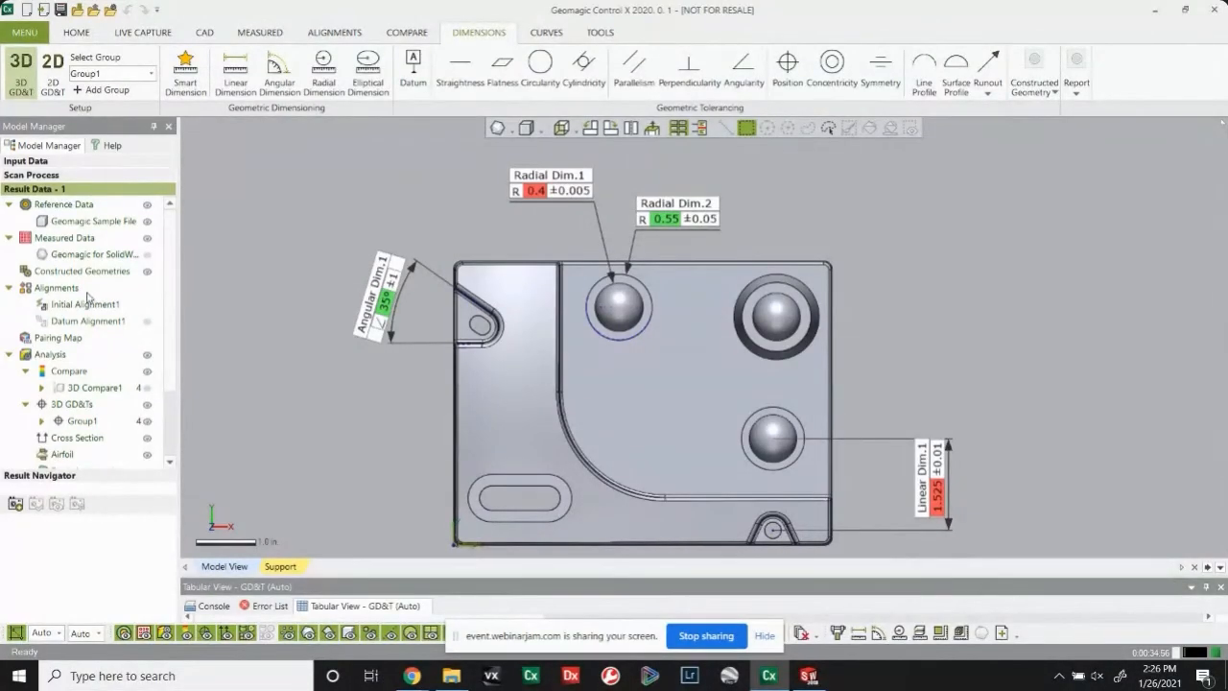
scroll(87, 297, down, 2)
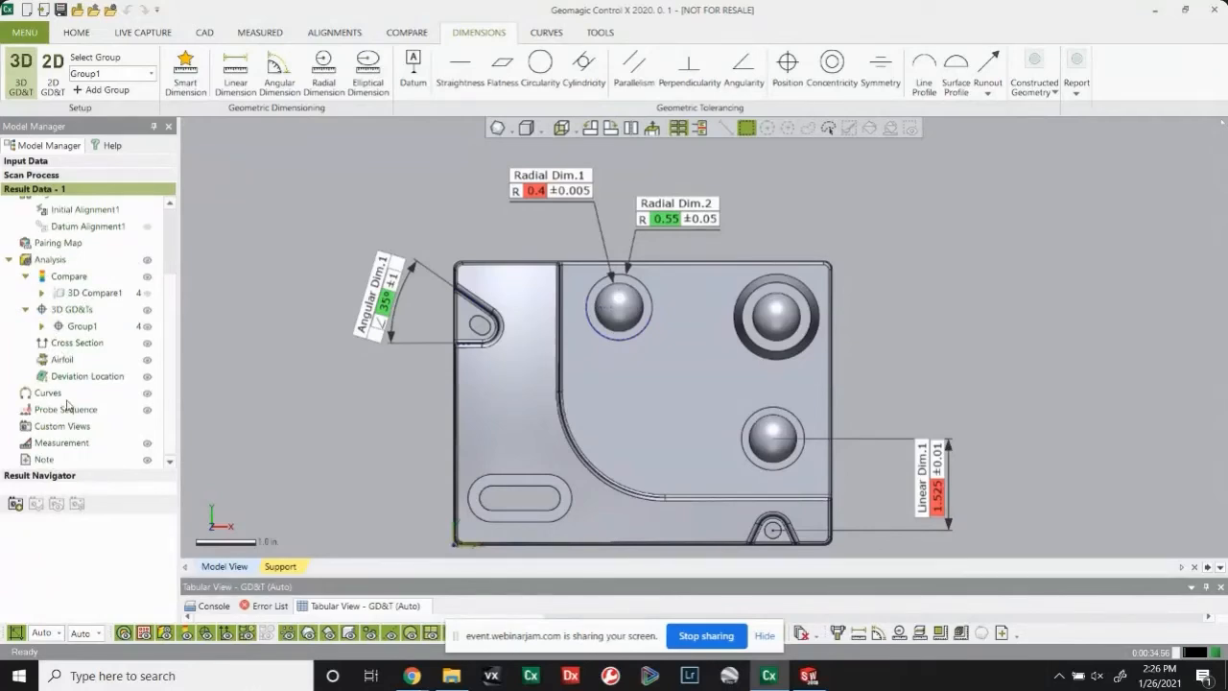
click(83, 328)
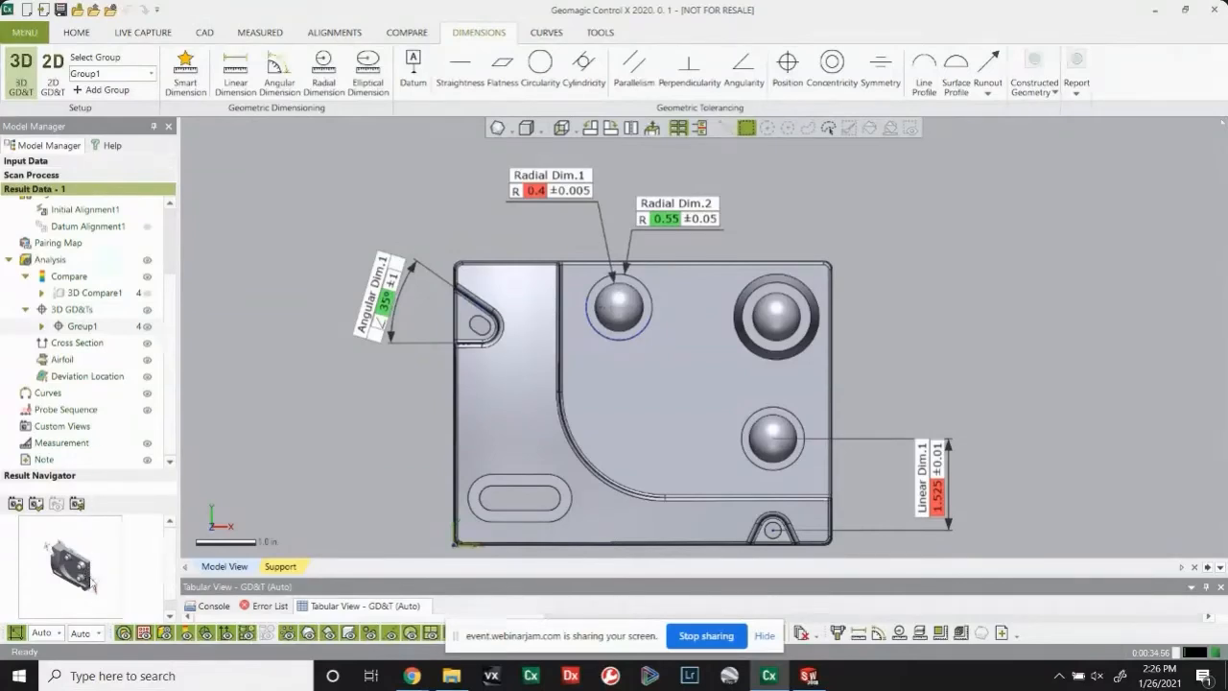
click(81, 509)
scroll(656, 462, down, 2)
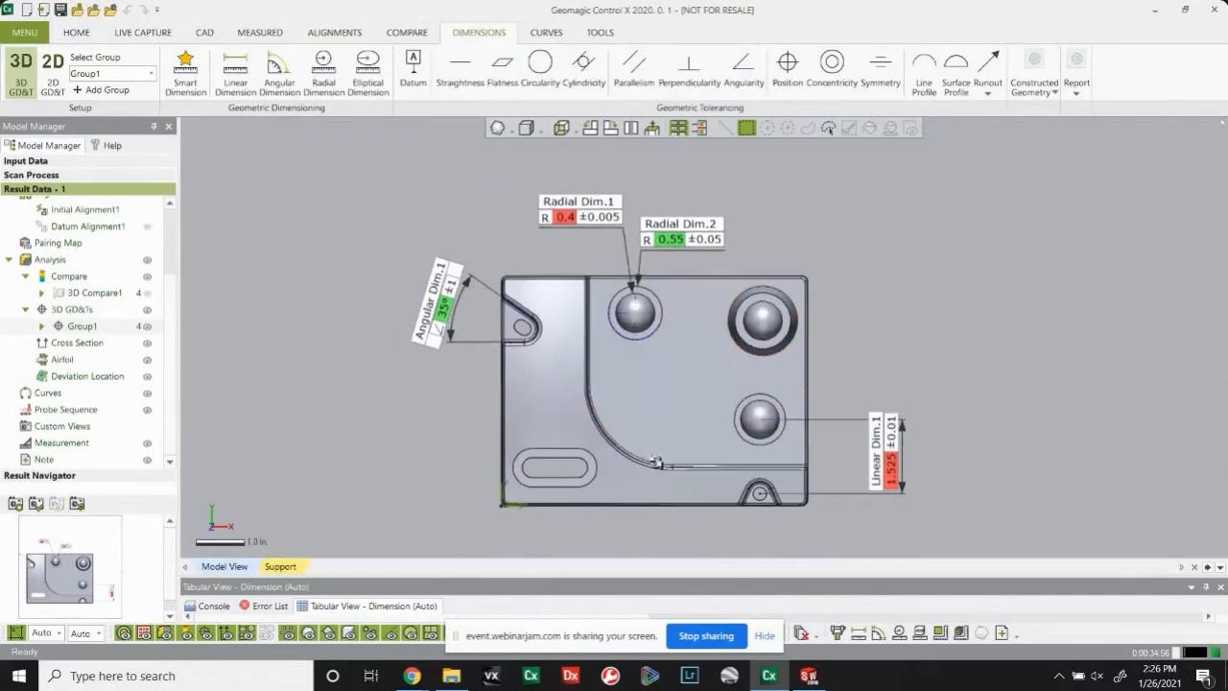
scroll(674, 490, up, 1)
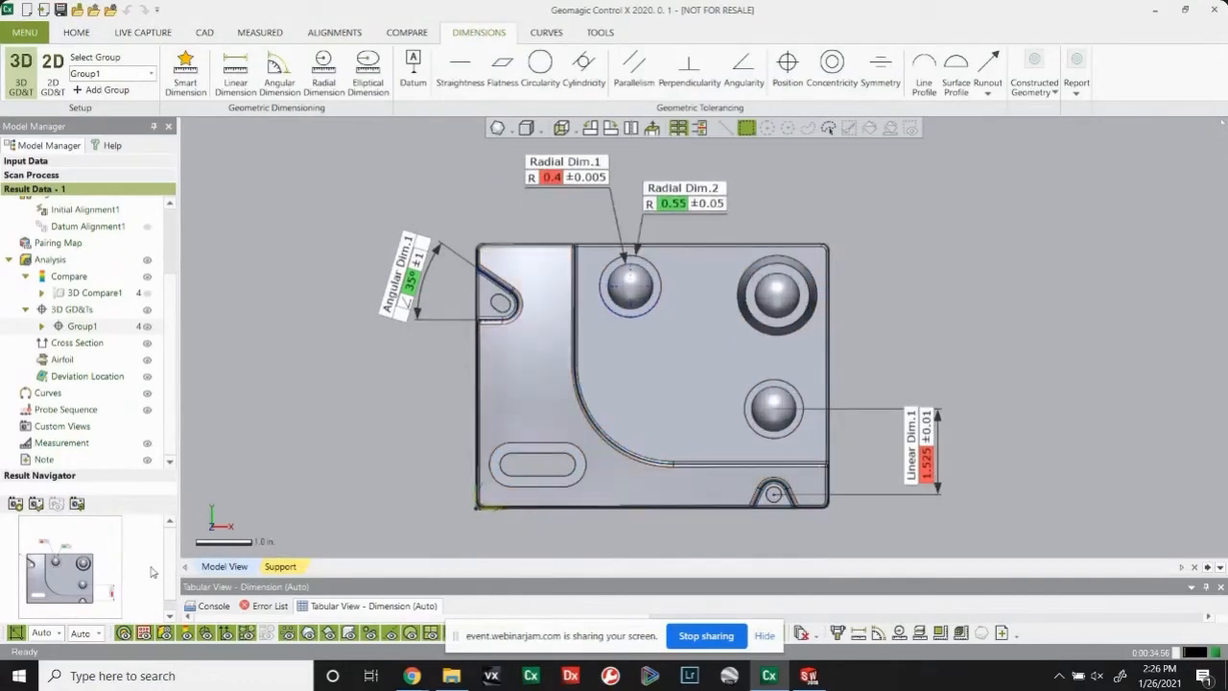
click(78, 509)
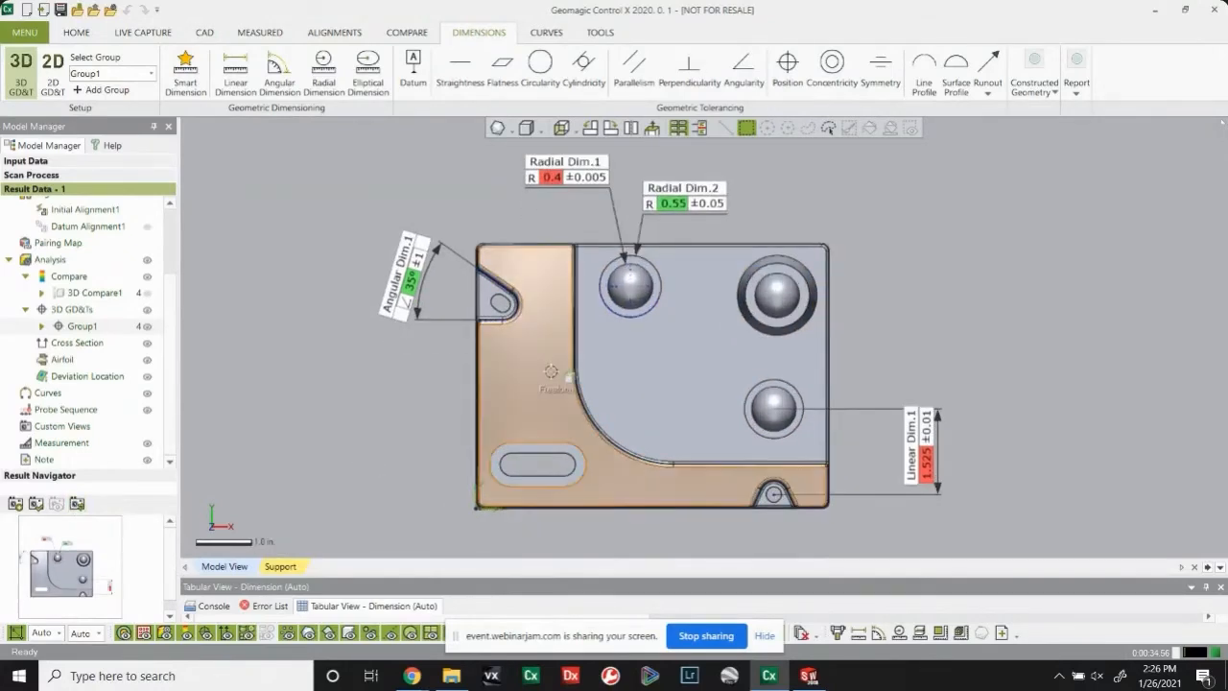
middle_drag(608, 373, 632, 373)
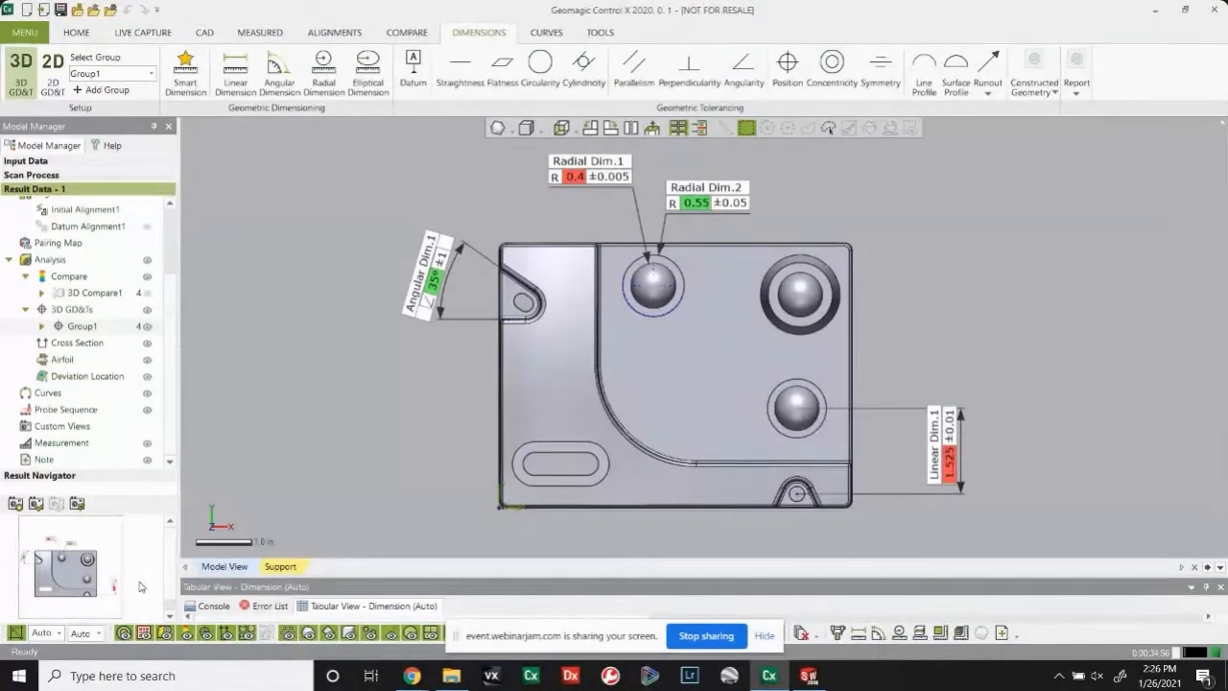
Step: Hide the Group1 dimensions and add a second 3D GD&T group
mouse_move(403, 465)
right_down()
mouse_move(478, 358)
mouse_move(792, 328)
right_up()
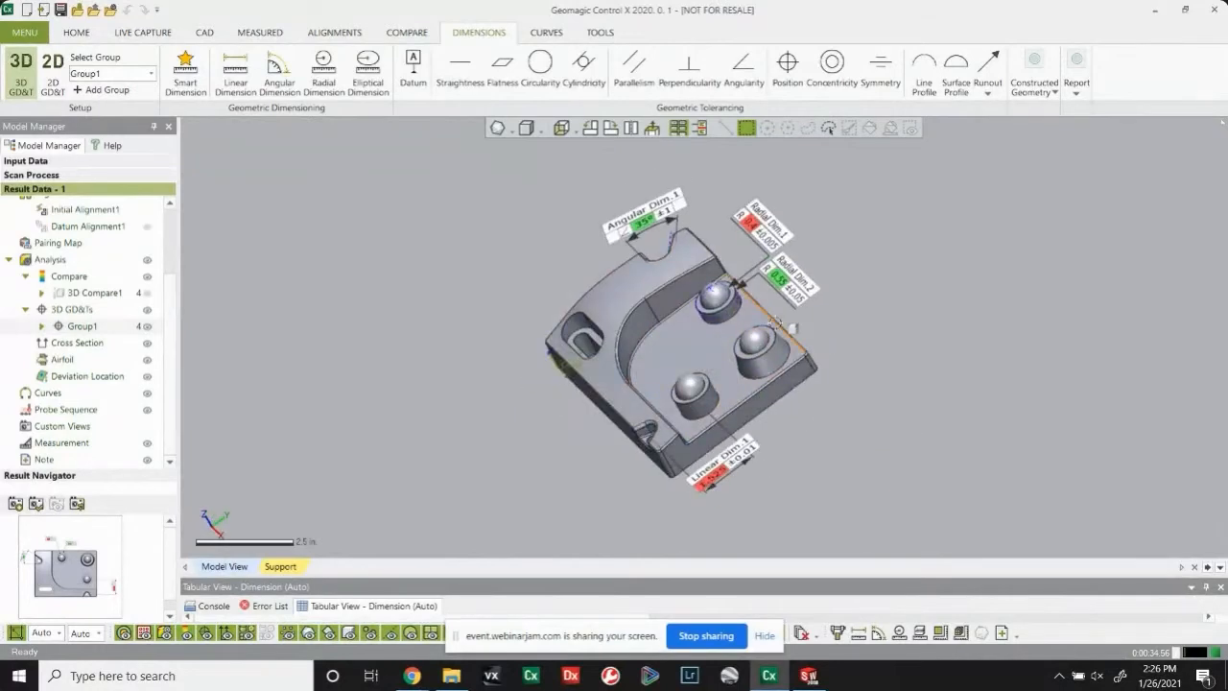
mouse_move(959, 386)
right_down()
mouse_move(541, 401)
mouse_move(1005, 369)
mouse_move(956, 284)
right_up()
click(147, 327)
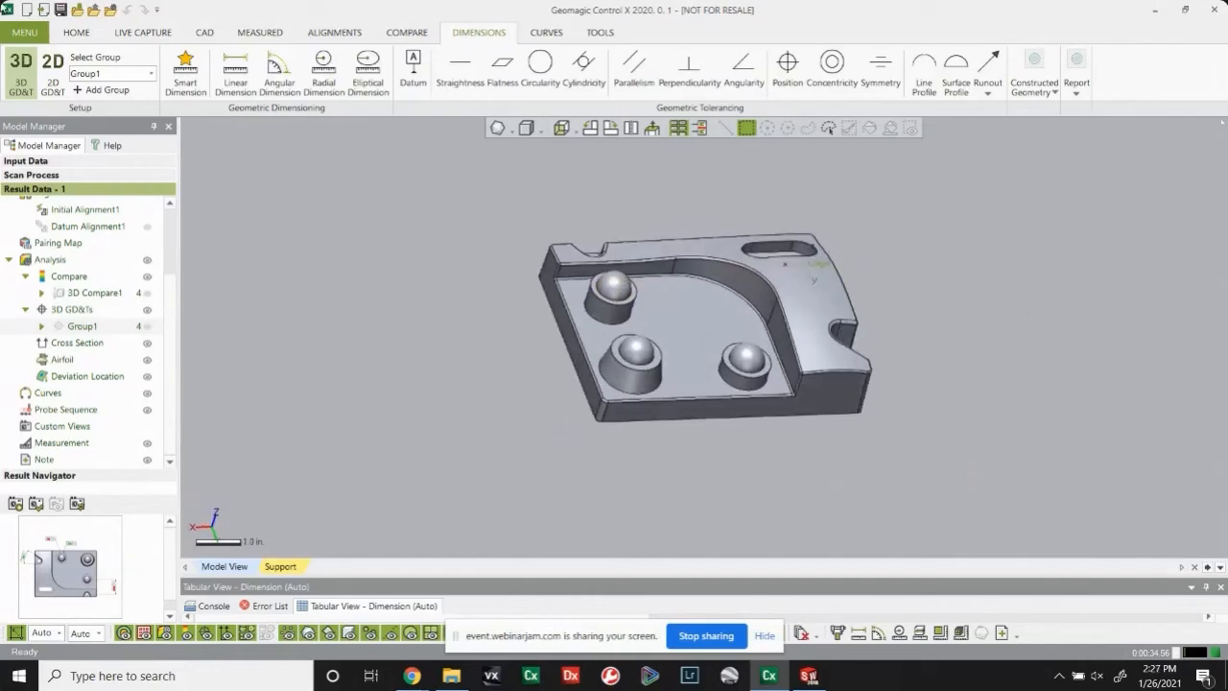
click(107, 90)
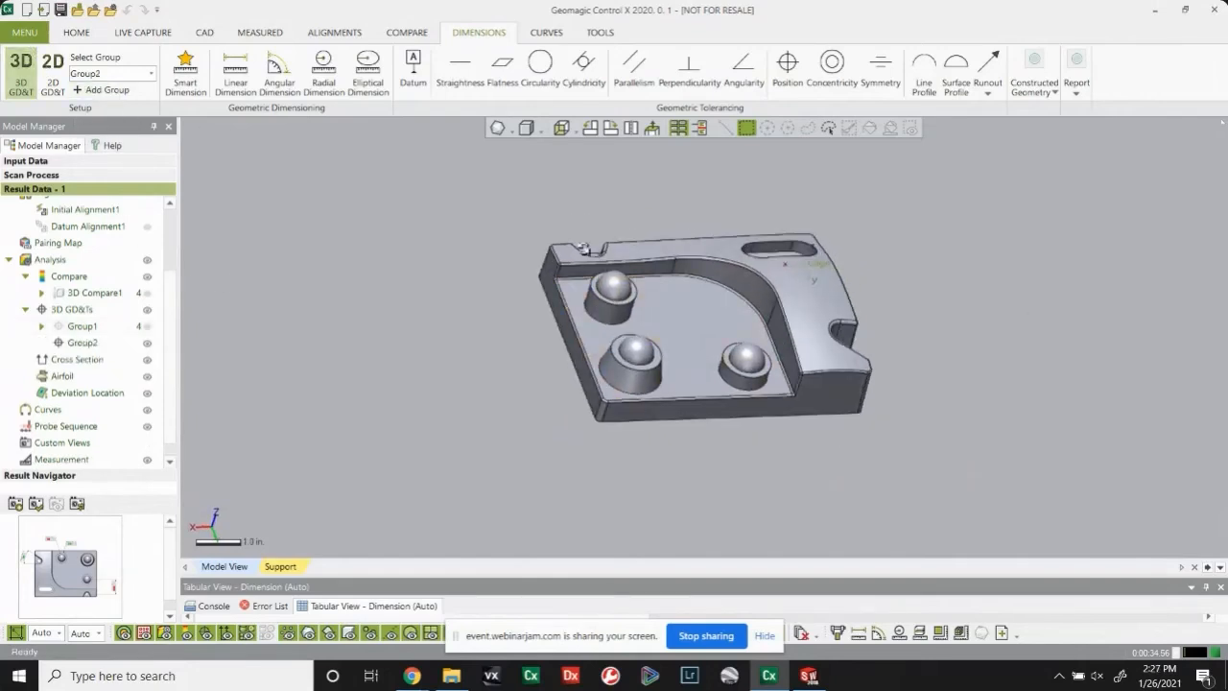
Step: Create datum A on the flat recessed floor around the three domes, with its tag placed outside the part
scroll(694, 245, up, 3)
scroll(694, 245, down, 1)
scroll(695, 244, up, 1)
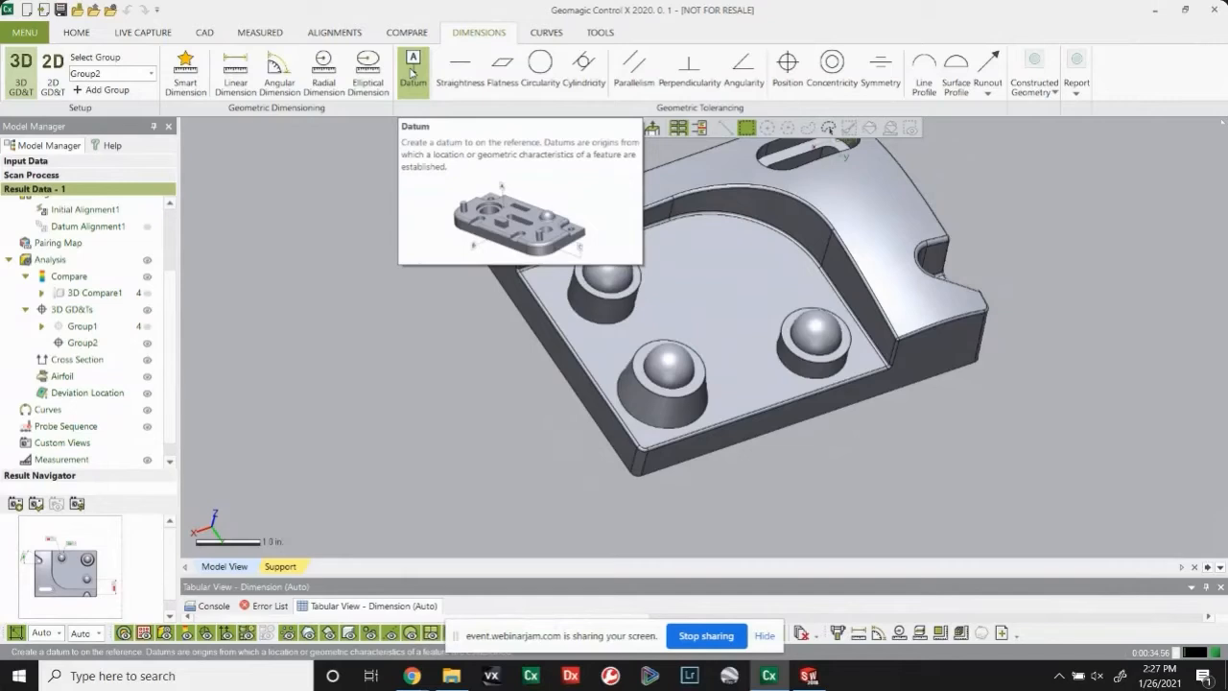
click(413, 74)
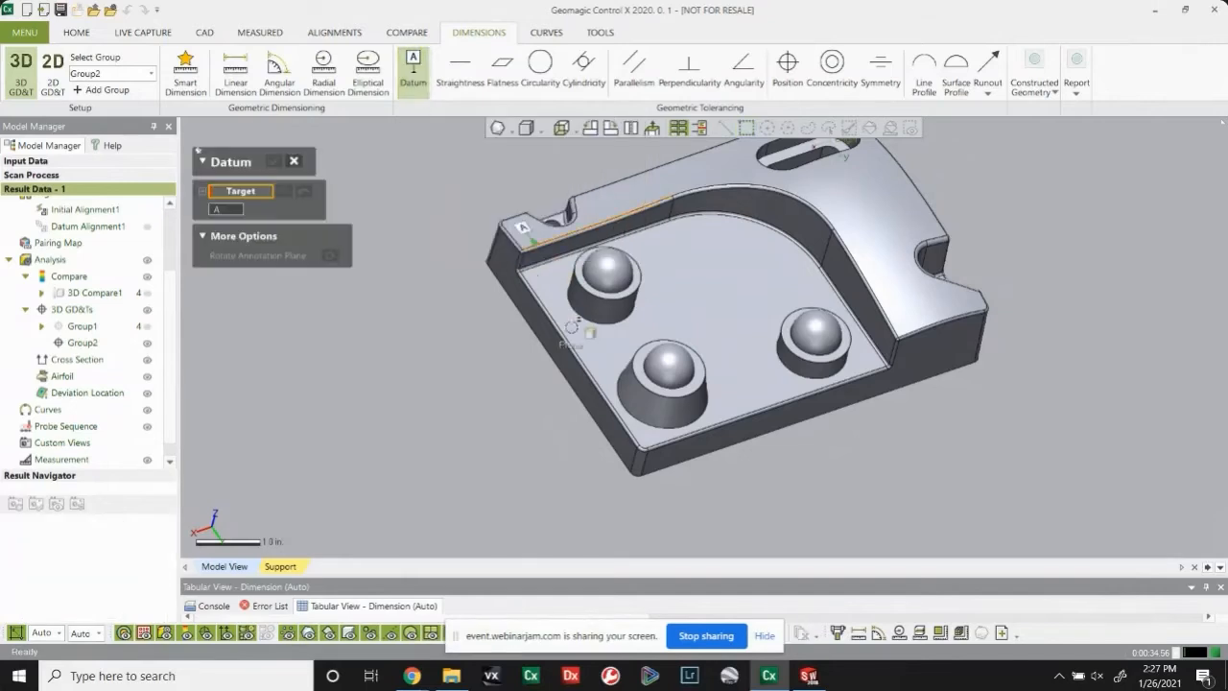
click(595, 355)
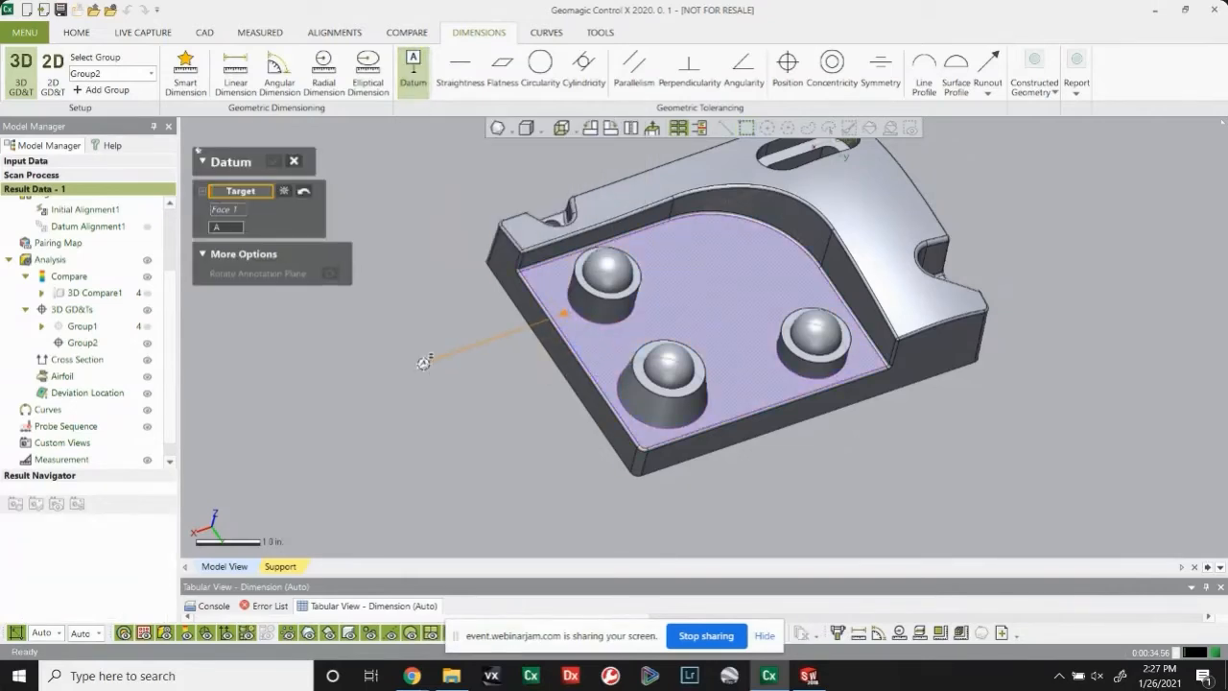
click(475, 346)
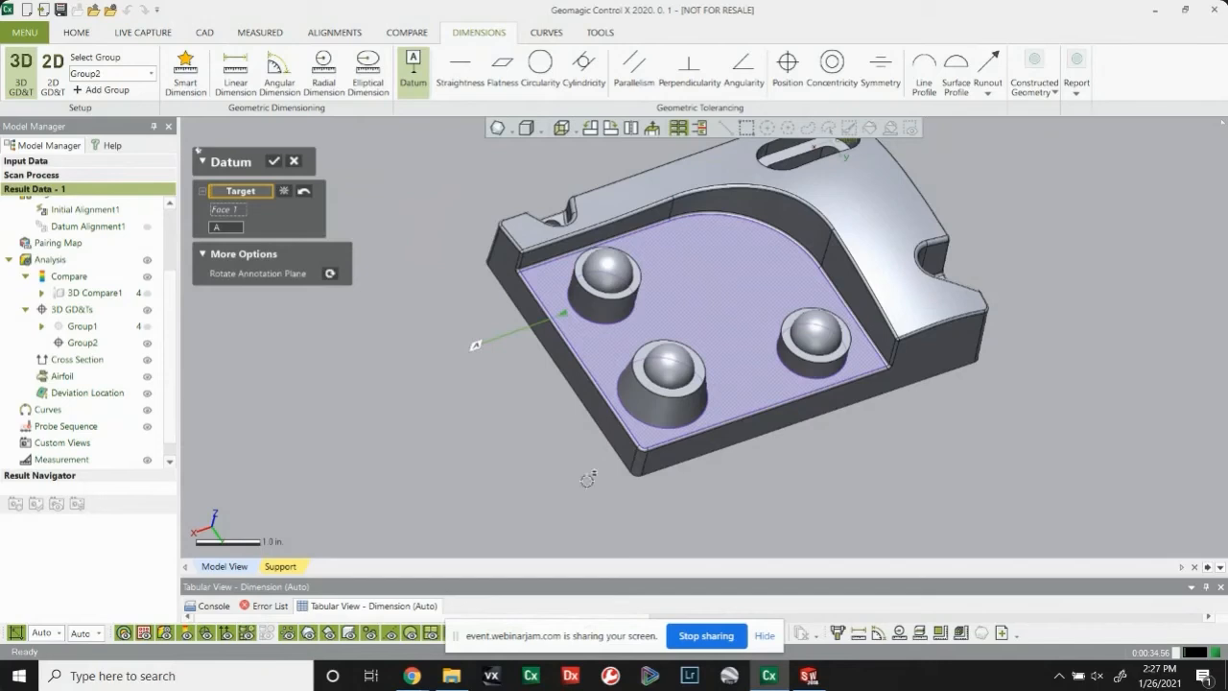
Step: Place datum B on the long outer side wall of the raised section beside the slot, with its tag off the part
right_drag(602, 270, 596, 351)
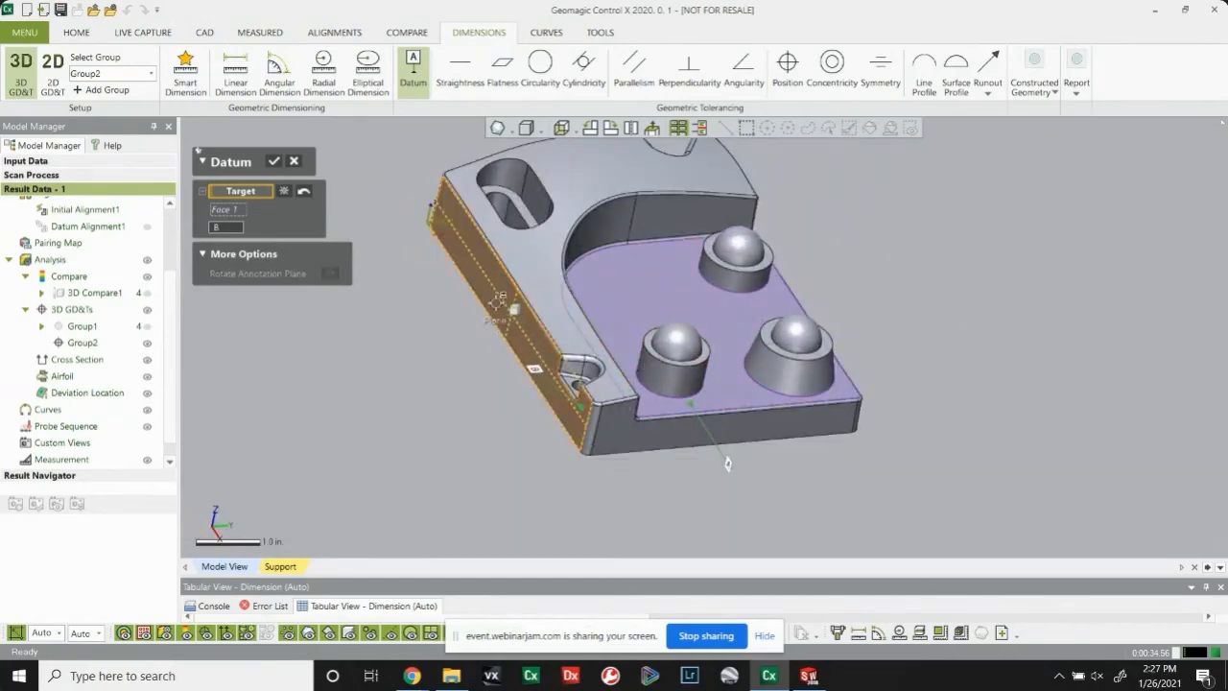
click(500, 300)
click(398, 309)
Step: Place datum C on the edge of the small hole in the front notch and accept the datums
scroll(589, 452, up, 3)
right_drag(589, 452, 876, 251)
click(662, 447)
scroll(735, 398, down, 3)
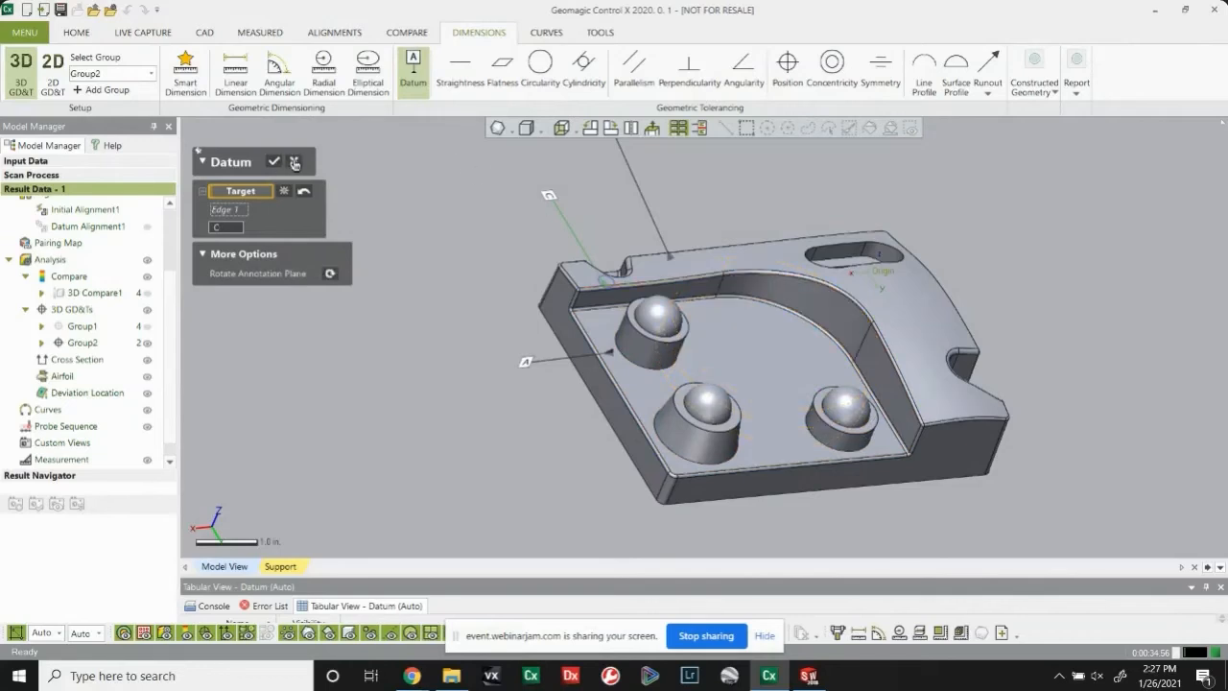
click(272, 163)
Step: Start a Flatness callout on the recessed floor face and set its tolerance to 0.01 in
scroll(787, 299, down, 2)
right_drag(787, 298, 725, 309)
scroll(704, 205, up, 1)
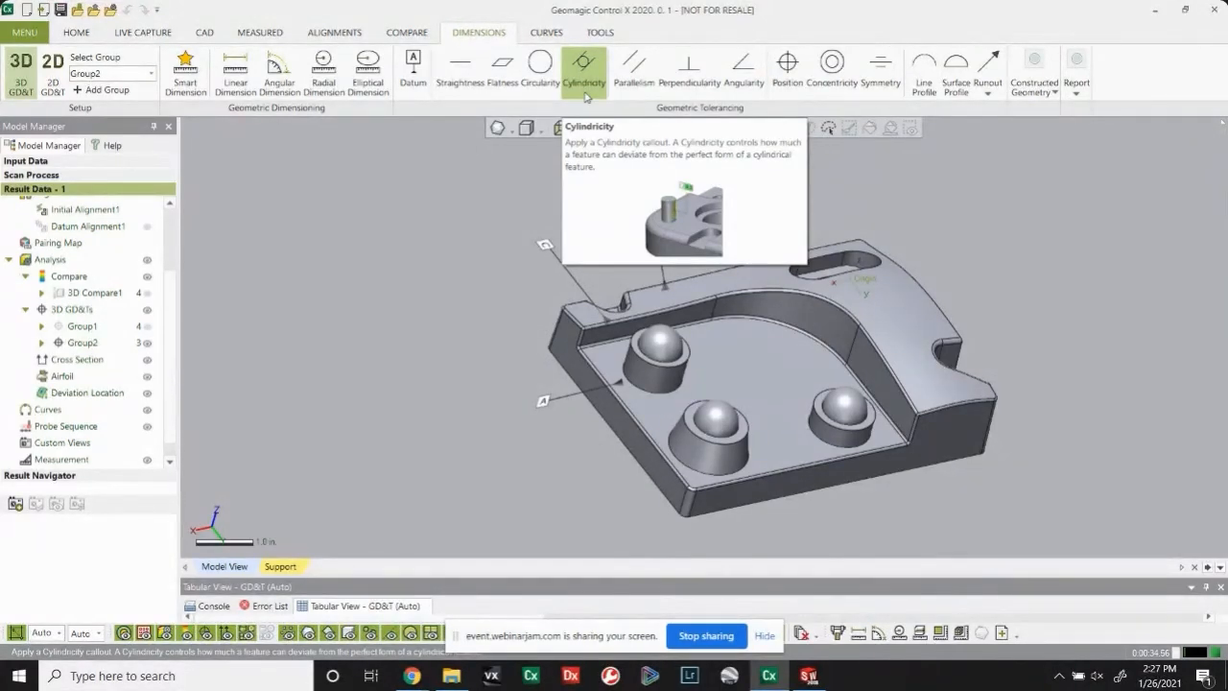
click(502, 69)
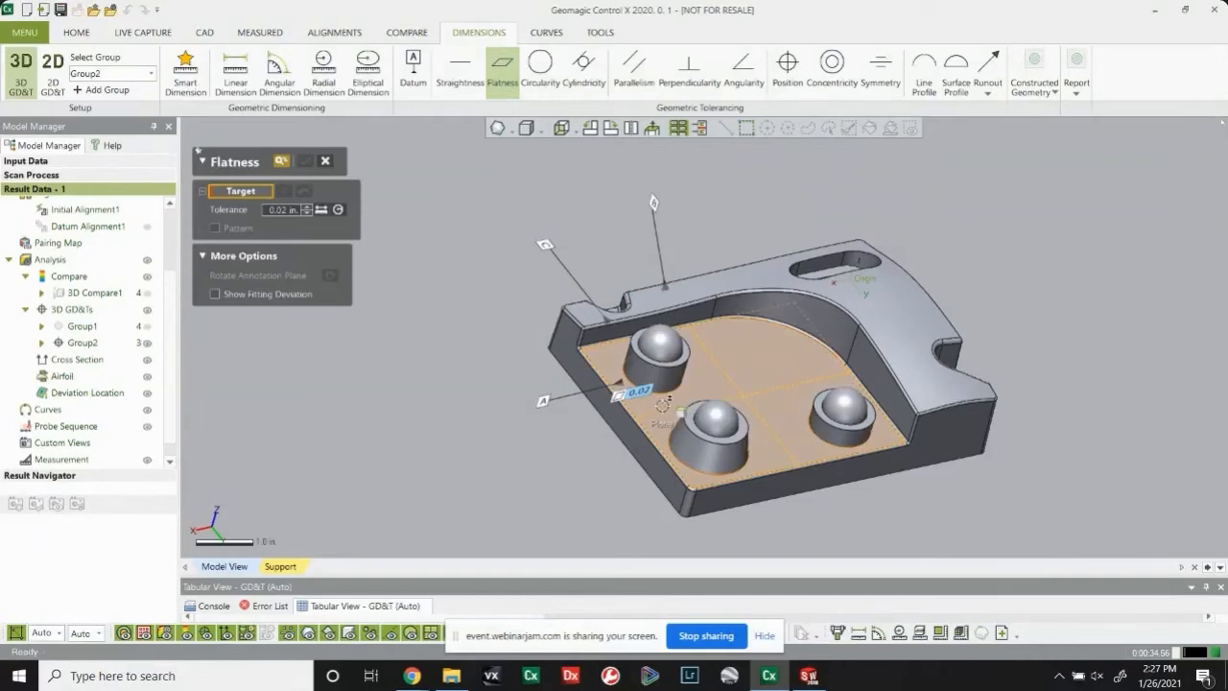
click(662, 404)
click(285, 231)
text(0.01)
key(Return)
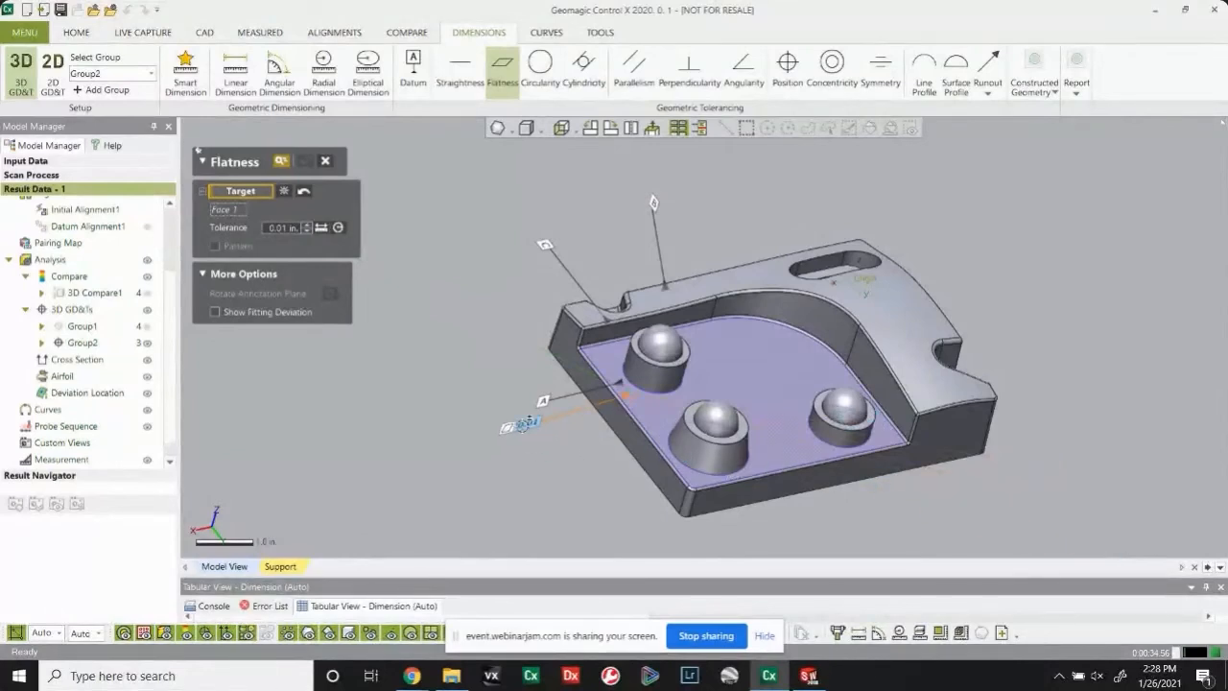
Step: Place the flatness callout at datum A's tag, accept it, and reposition the callout with the datum tag above it
click(523, 422)
right_drag(482, 329, 478, 326)
click(521, 434)
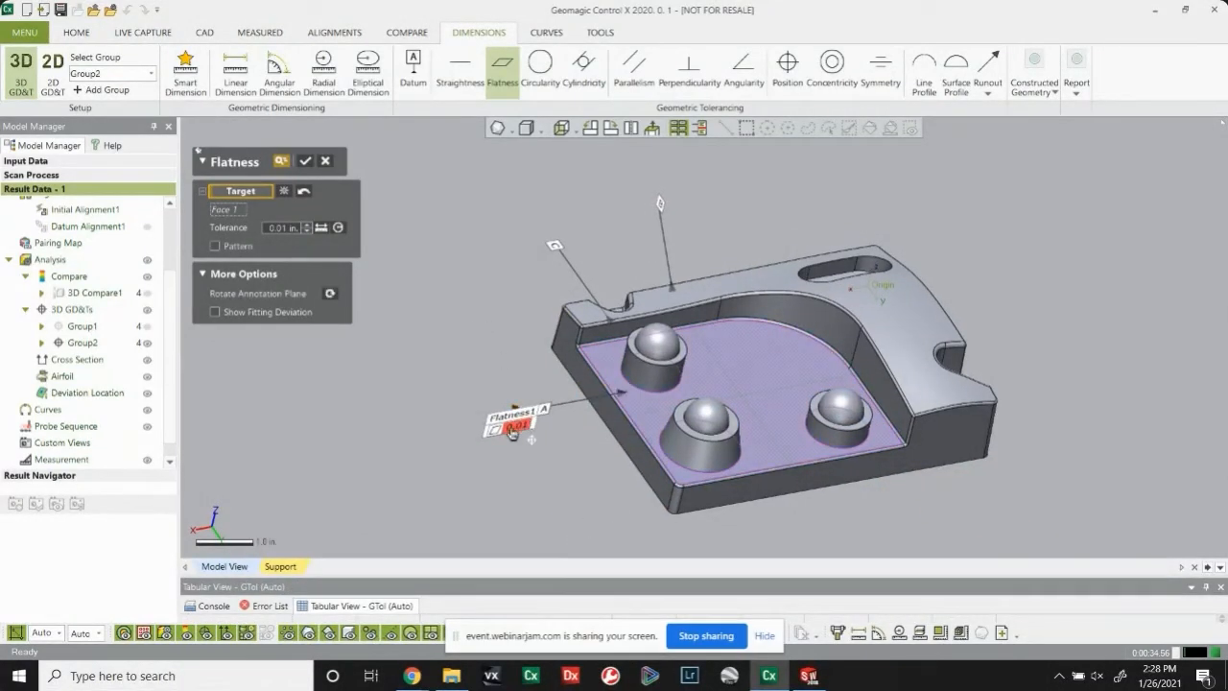
click(303, 163)
drag(515, 418, 508, 384)
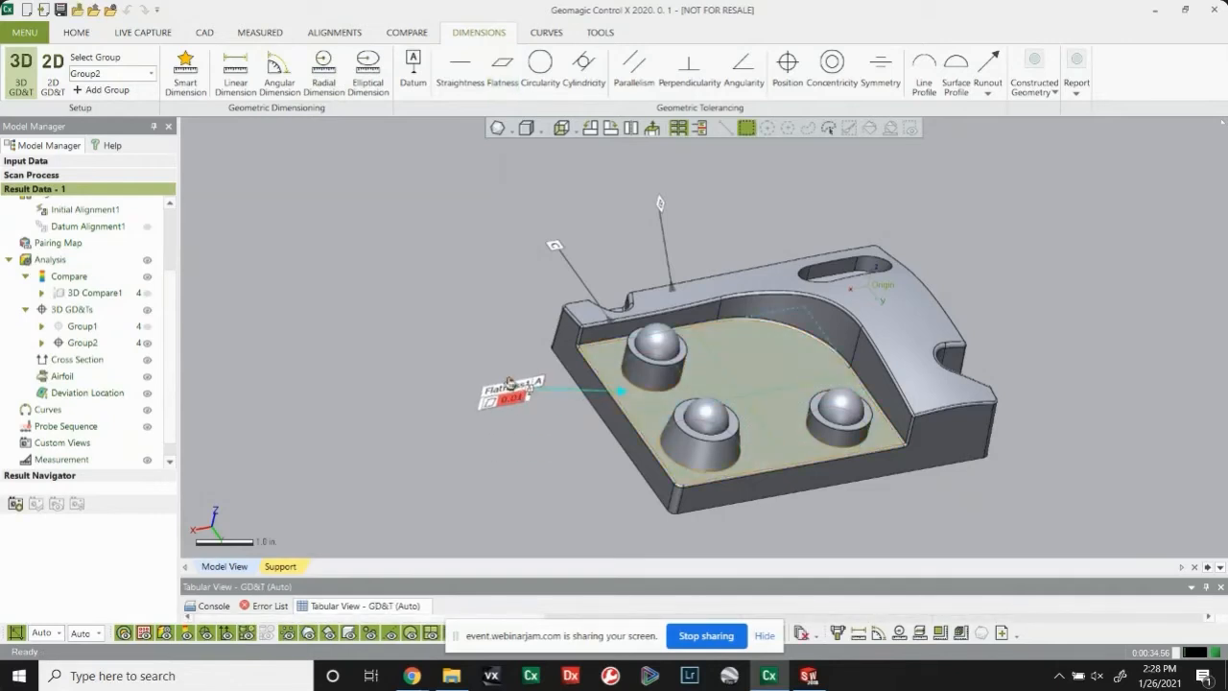
scroll(595, 399, up, 5)
drag(666, 409, 612, 394)
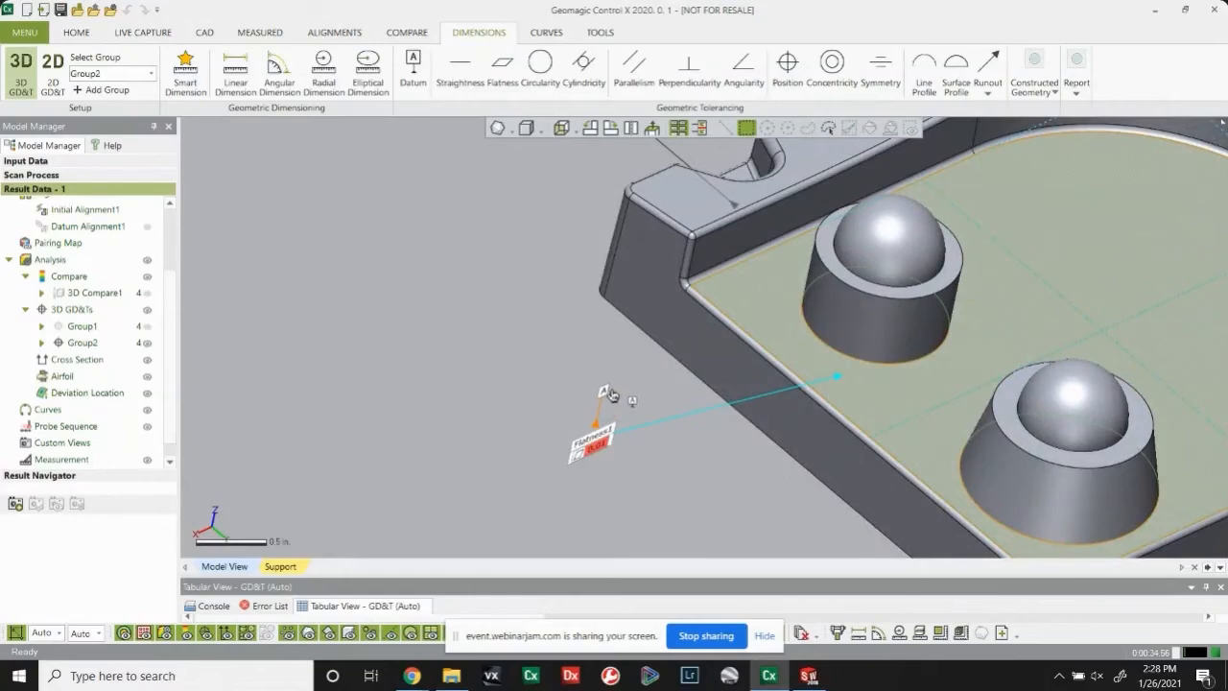
Step: Add a Surface Profile callout with a 0.02 in. tolerance to the three inner wall faces bordering the recess, placing its label above the part
scroll(612, 395, down, 3)
right_drag(611, 394, 1032, 336)
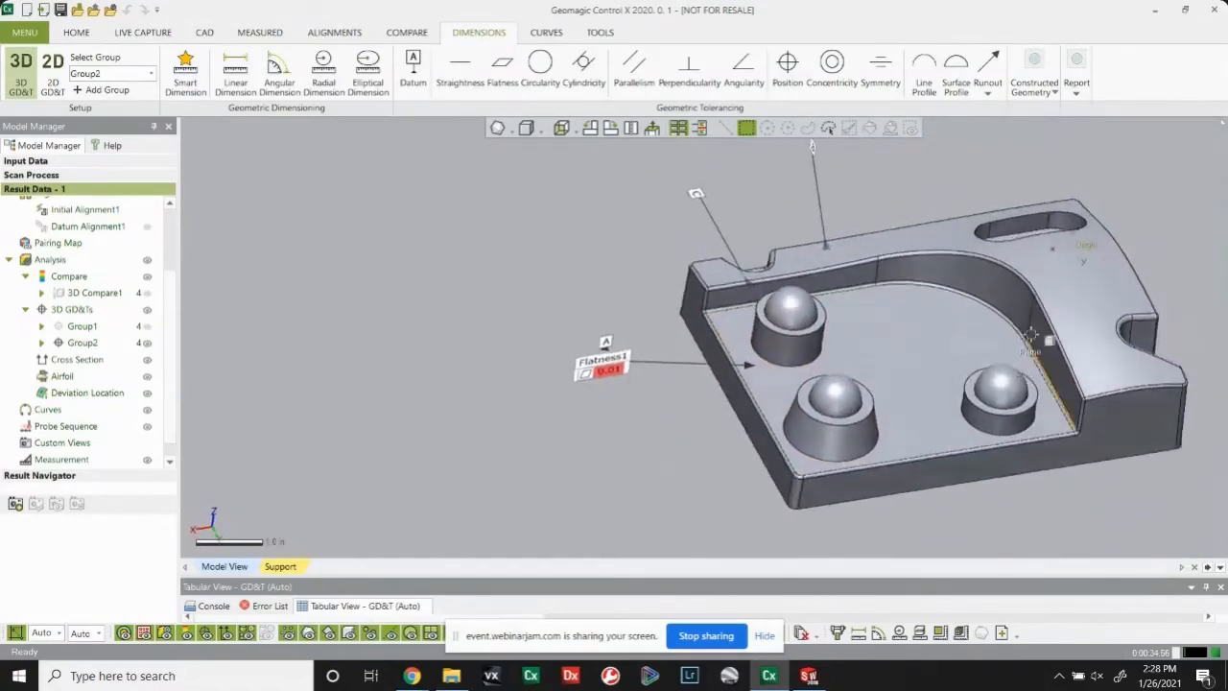
scroll(1031, 336, up, 3)
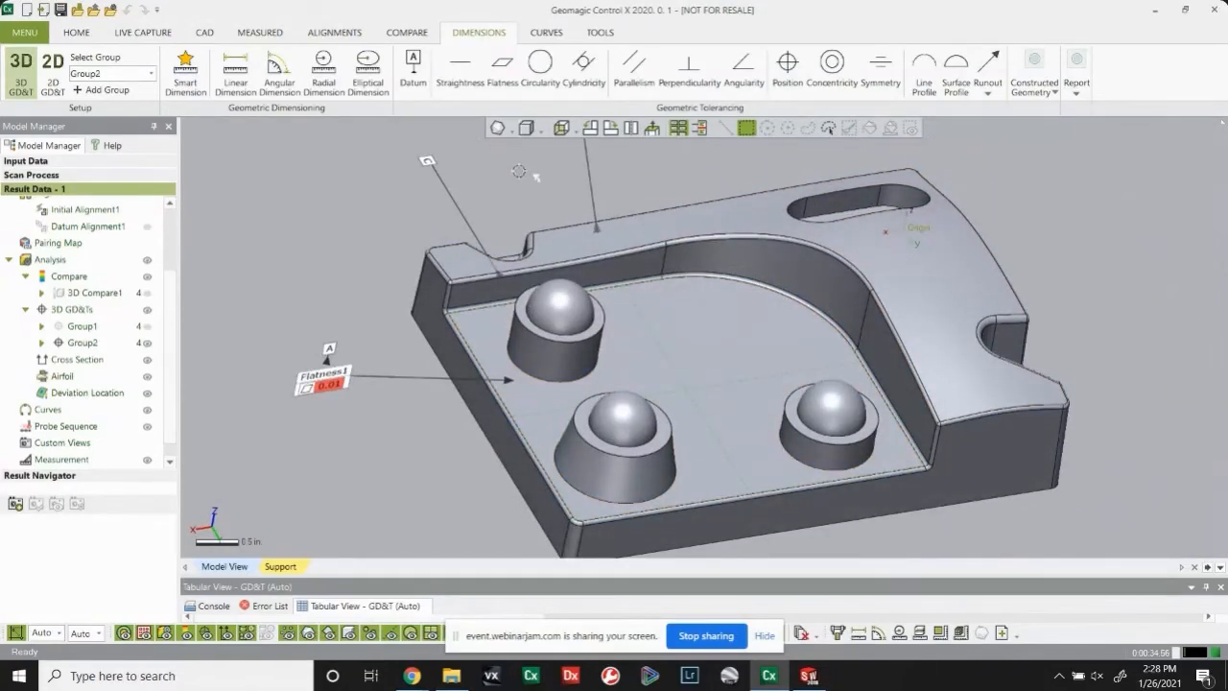
scroll(633, 196, down, 3)
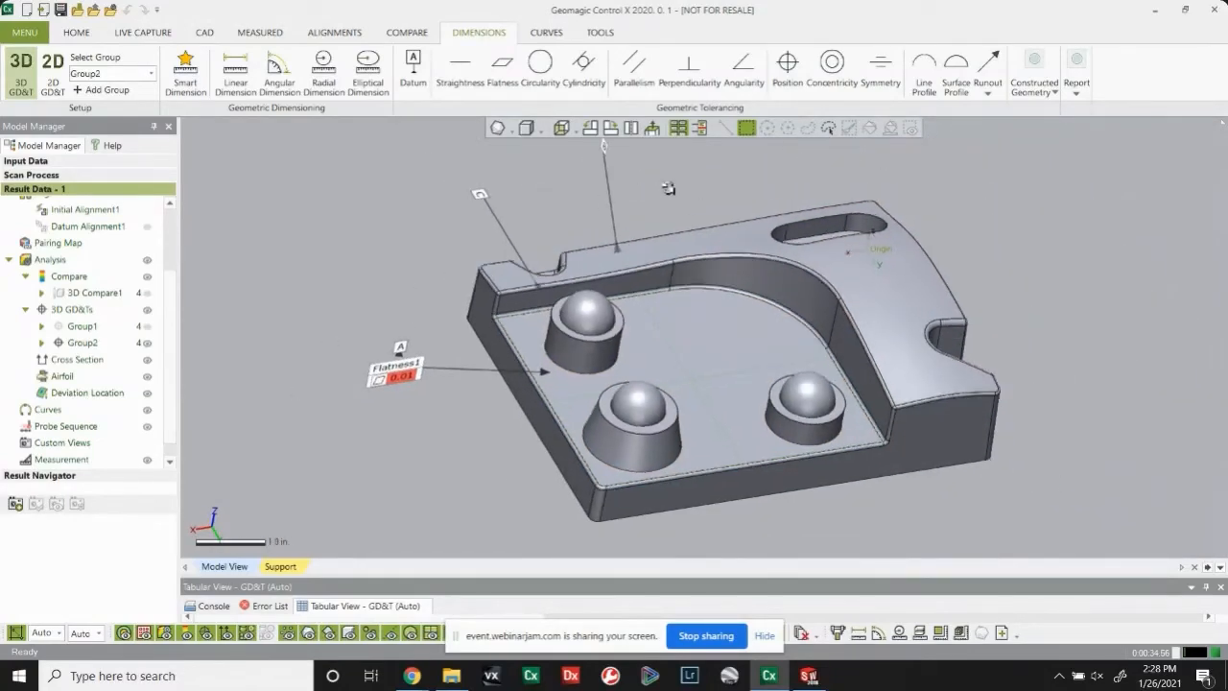
click(963, 83)
click(633, 281)
click(753, 278)
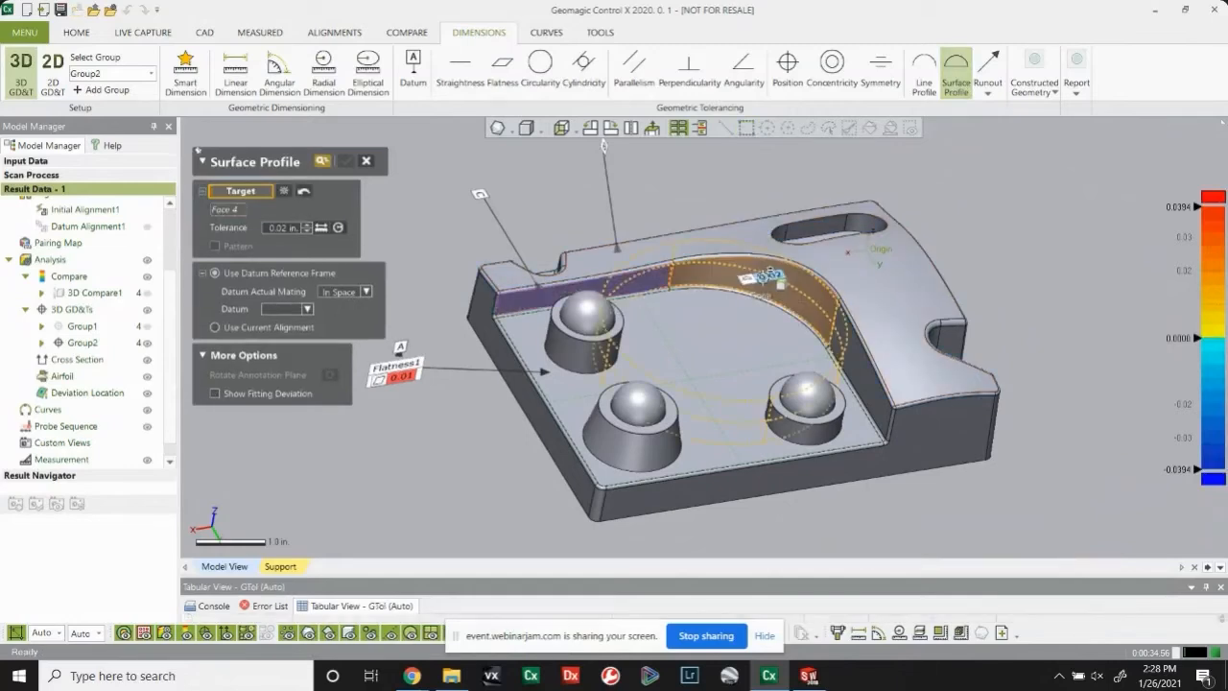
click(863, 358)
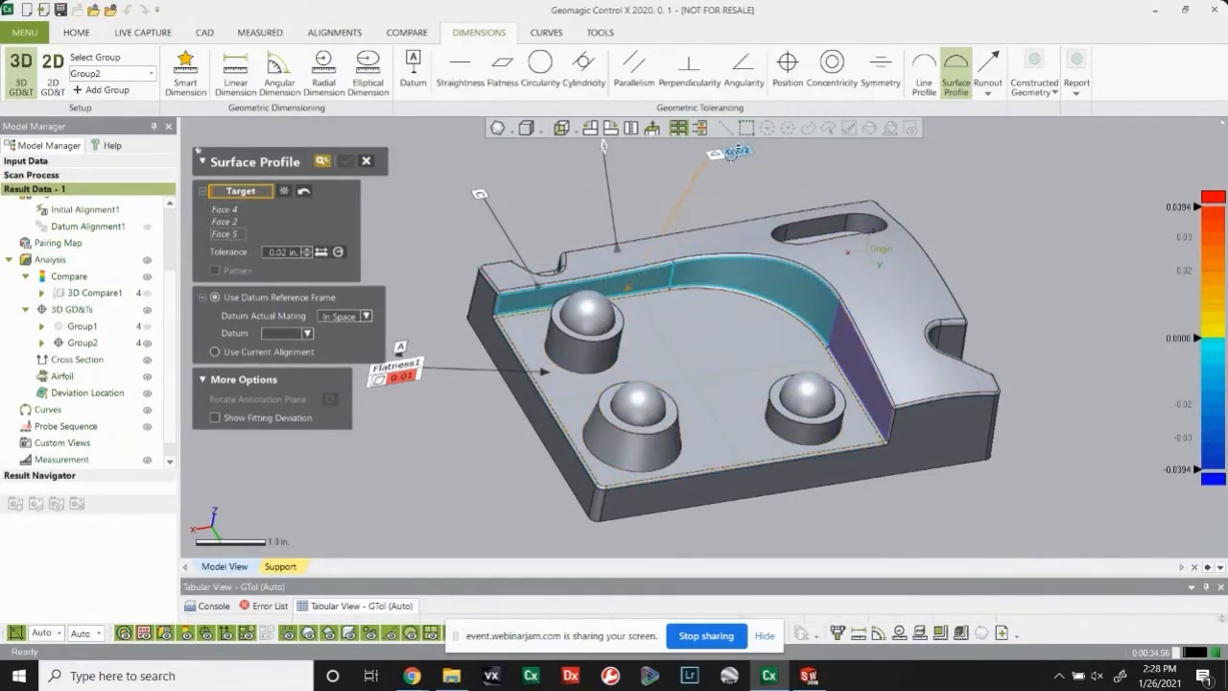
click(712, 156)
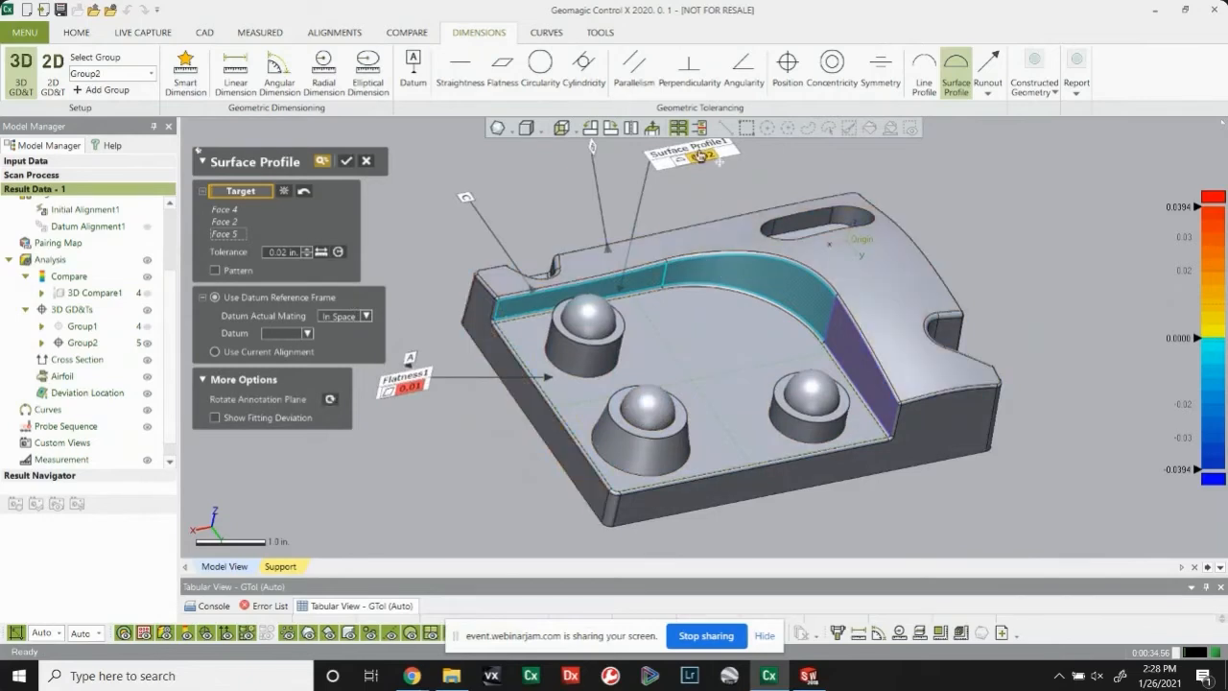
Step: Set the surface profile's datum reference frame to A, B and C, in that order
click(304, 334)
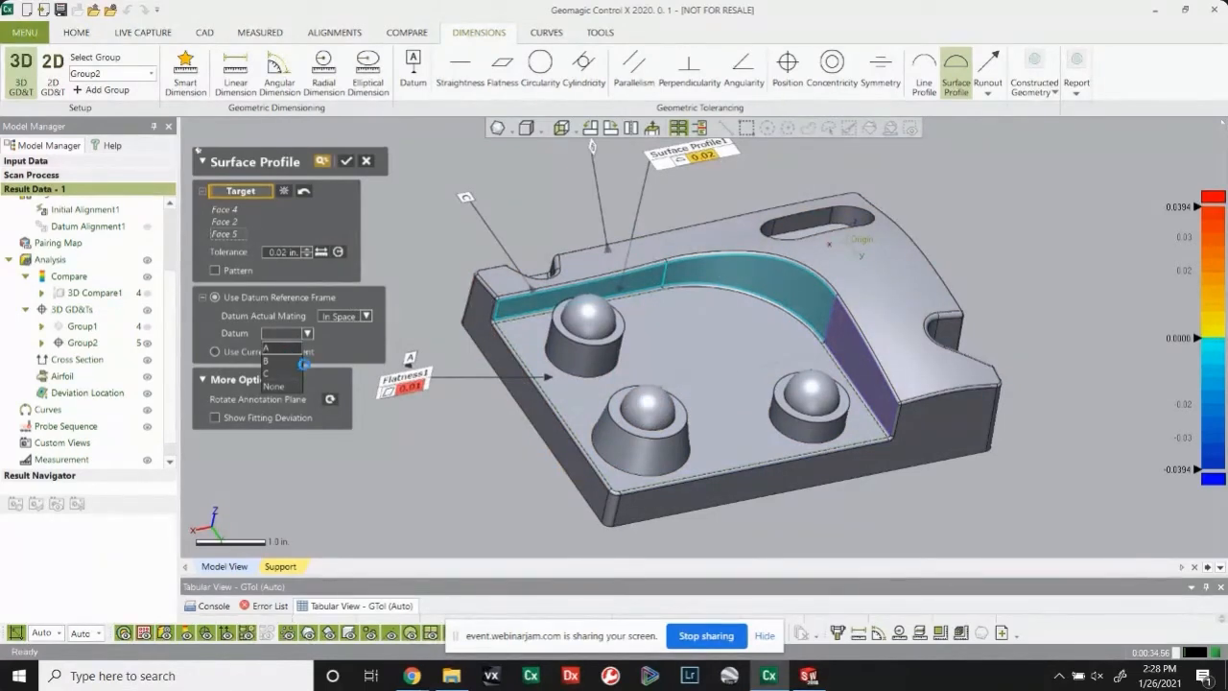
click(285, 350)
click(342, 333)
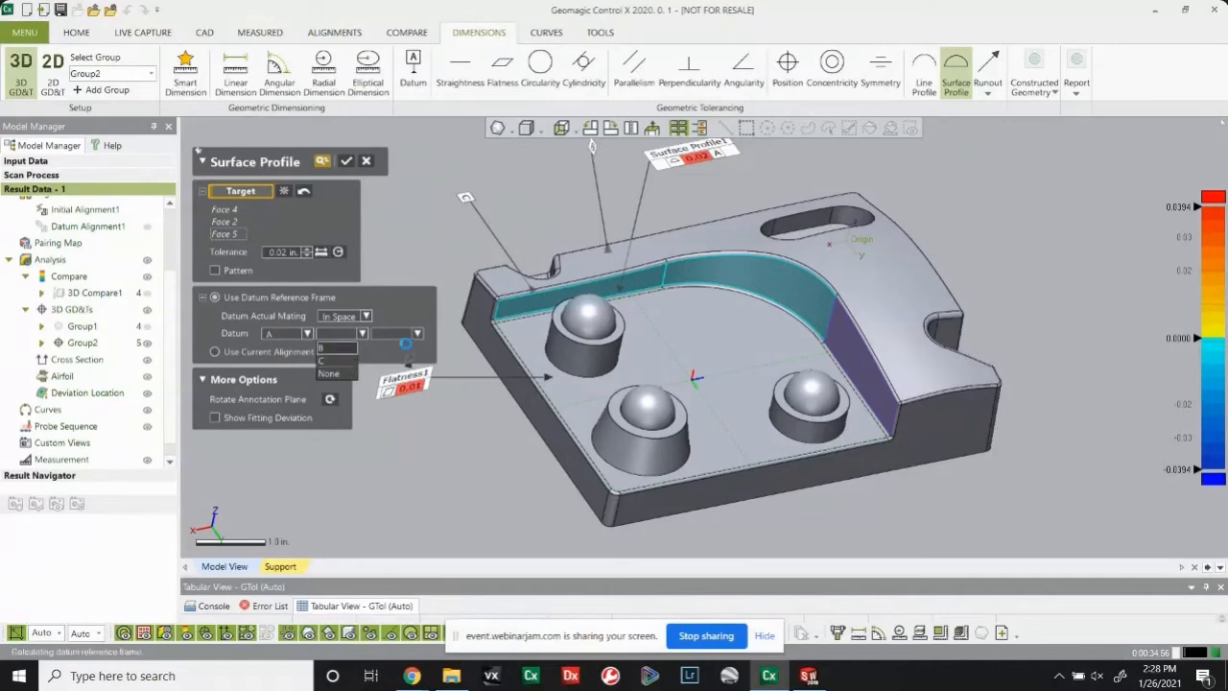
click(326, 347)
click(405, 334)
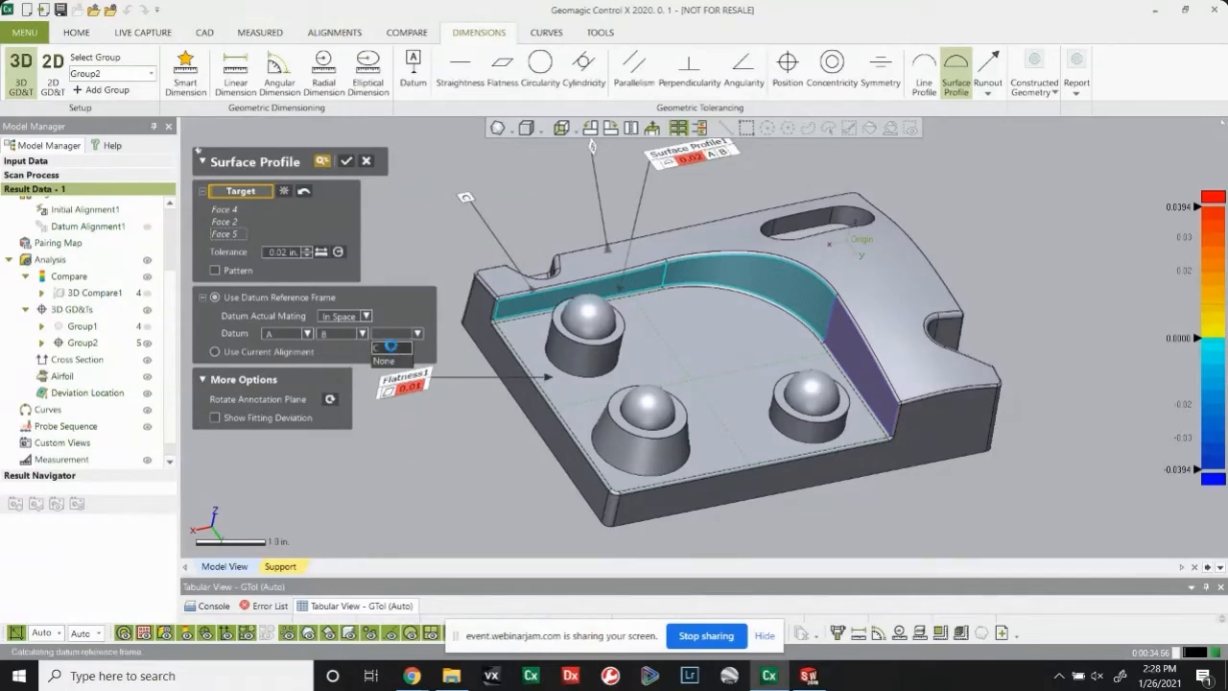
click(387, 347)
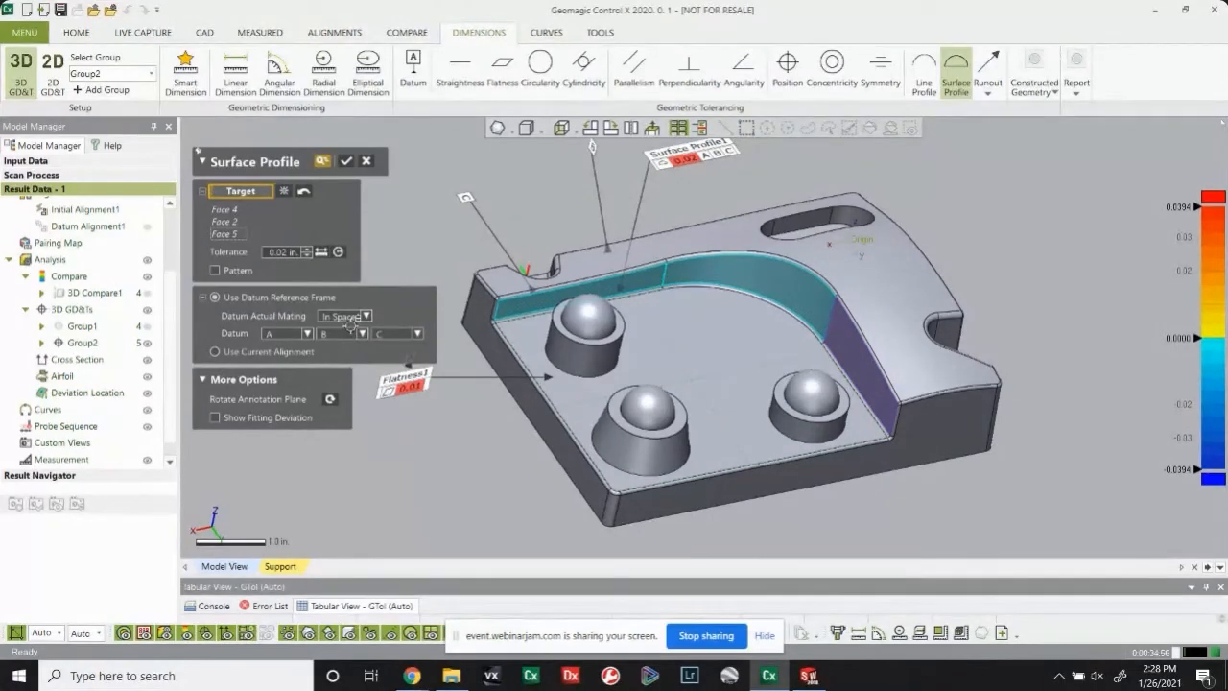
Step: Show the fitting deviation on the surface profile's wall faces, check it, and accept the callout
click(216, 418)
mouse_move(330, 490)
right_down()
mouse_move(411, 493)
mouse_move(388, 479)
right_up()
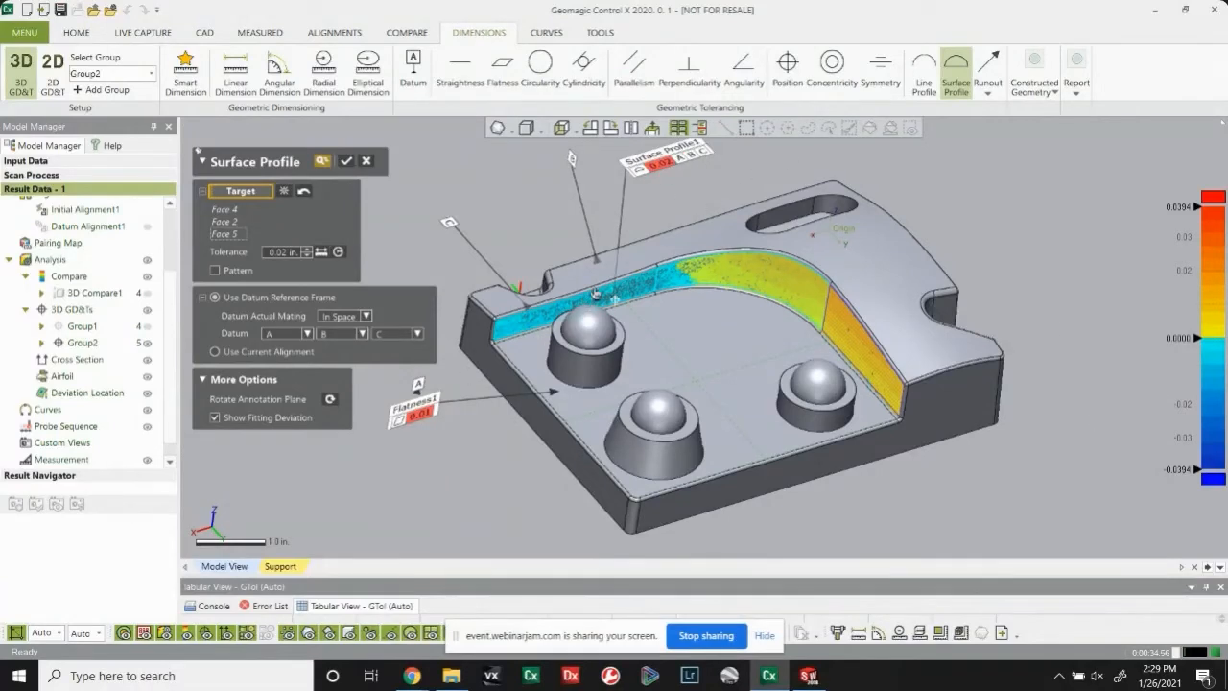
mouse_move(843, 276)
right_down()
mouse_move(839, 288)
mouse_move(817, 278)
right_up()
click(815, 272)
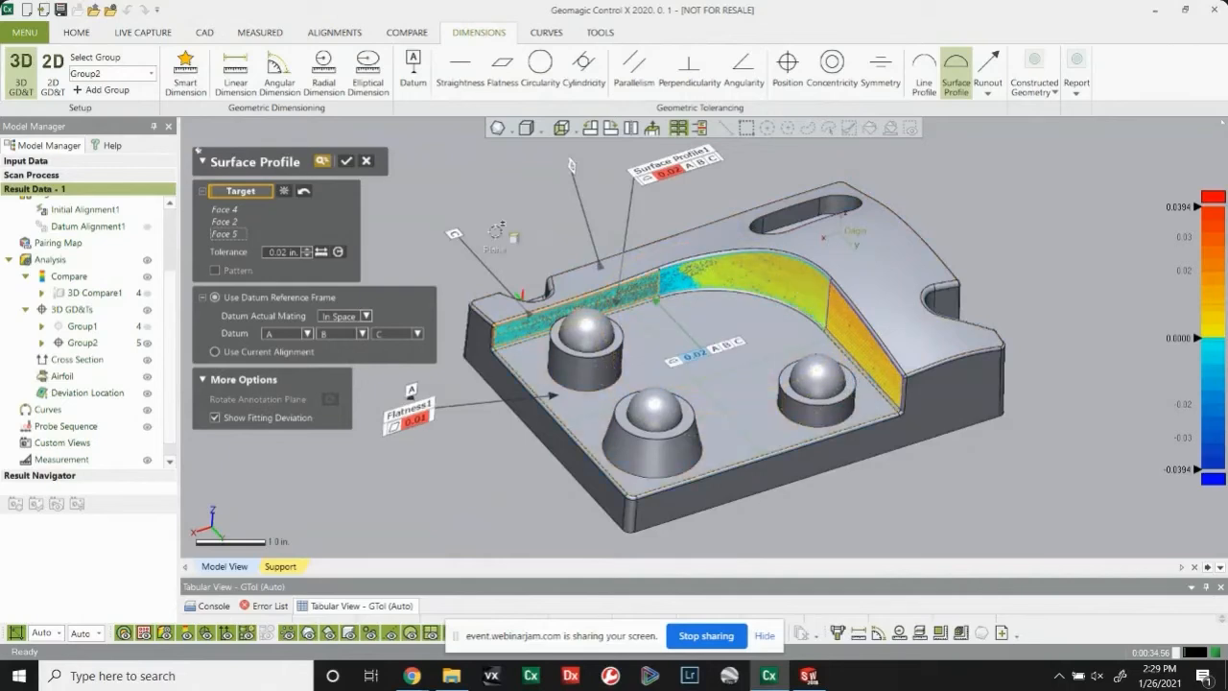
click(348, 162)
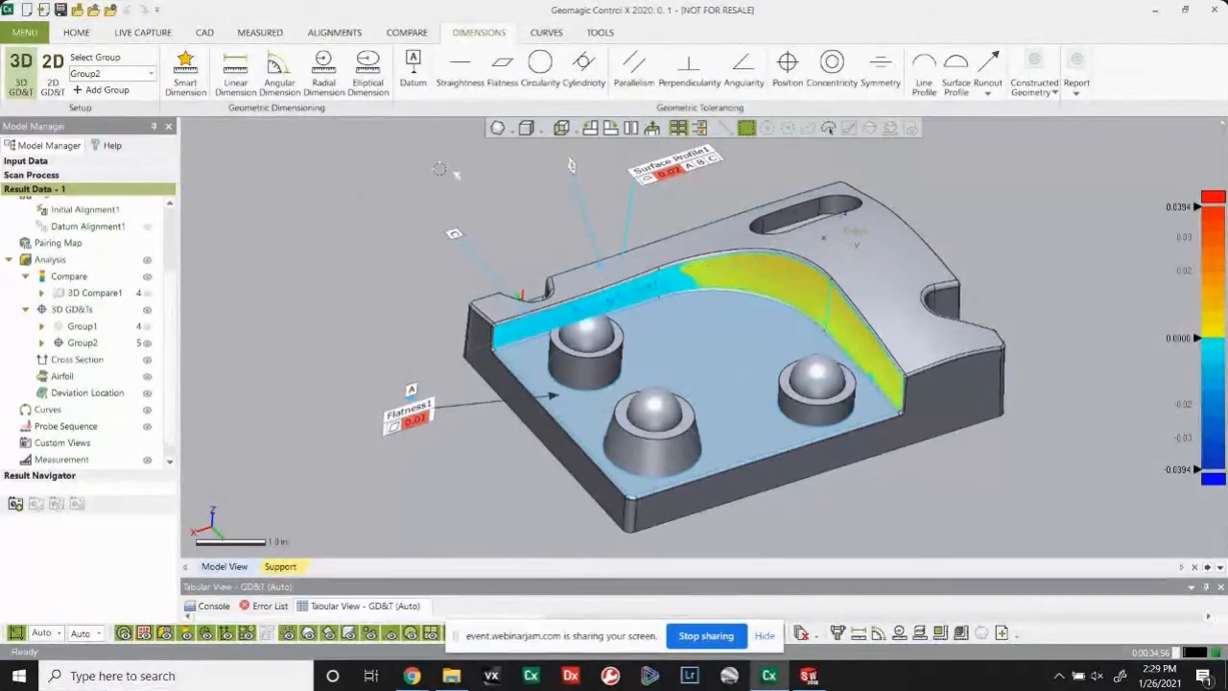
Step: Add a 0.02 in. Straightness callout by section to the long outer side face, directed along its lower edge, with fitting deviation shown
click(460, 75)
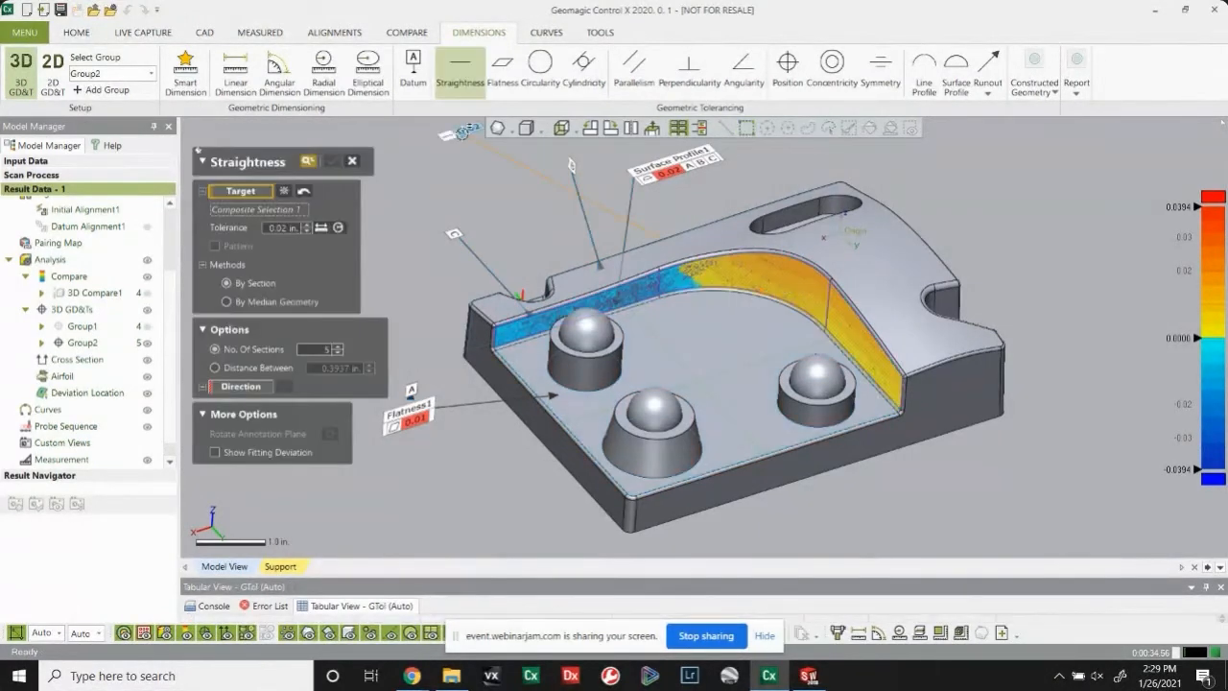
click(962, 432)
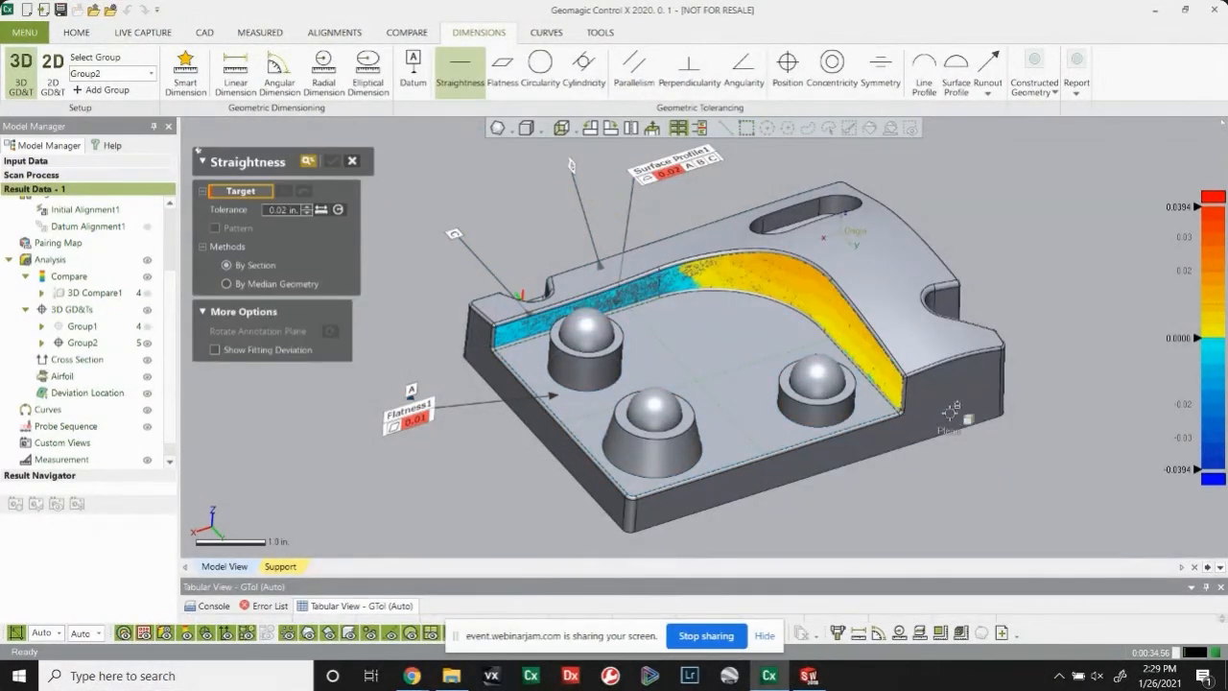
click(1003, 522)
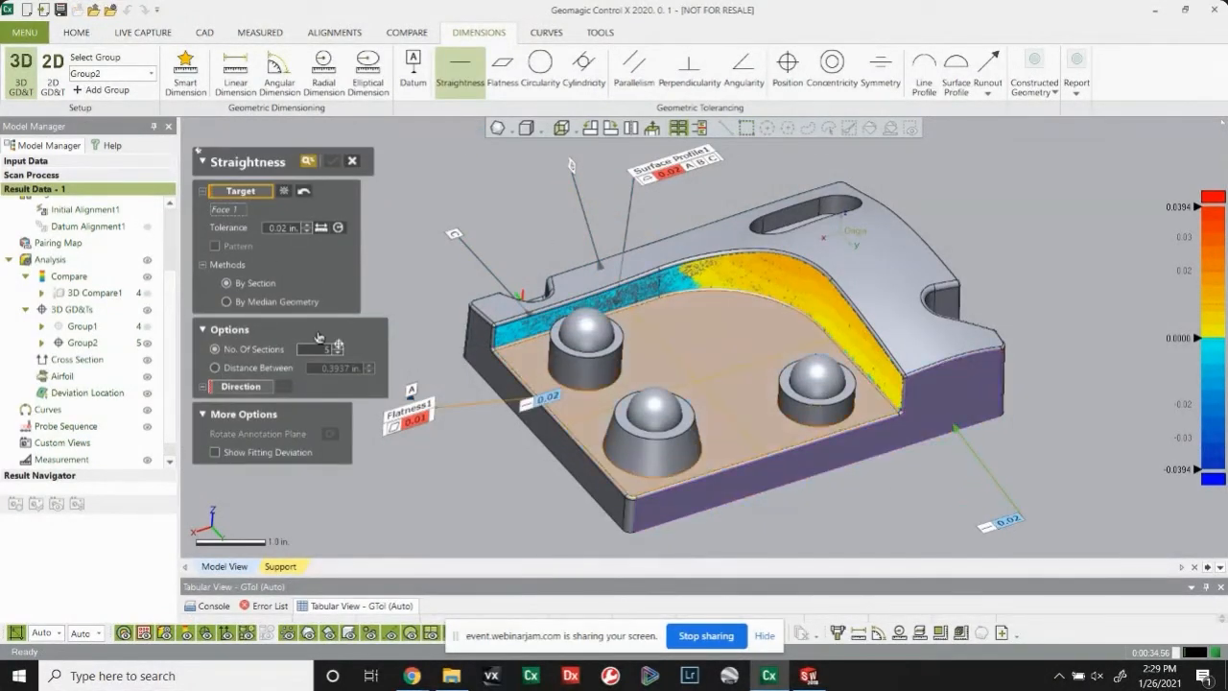
click(835, 463)
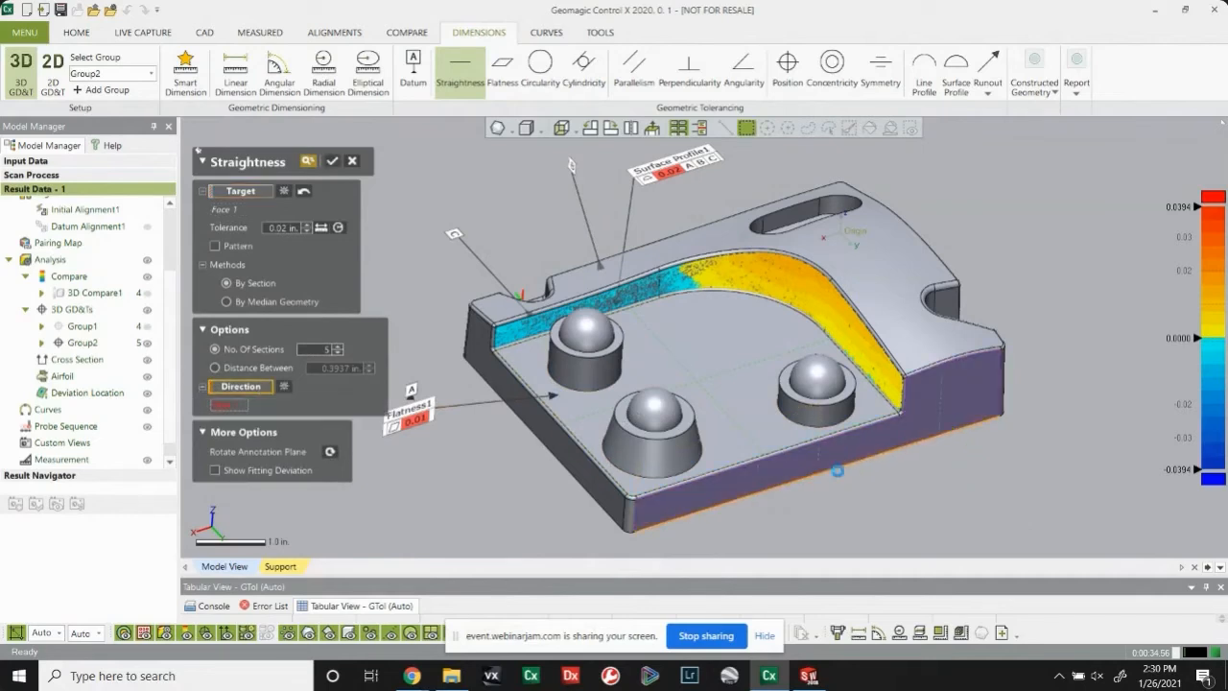
click(247, 472)
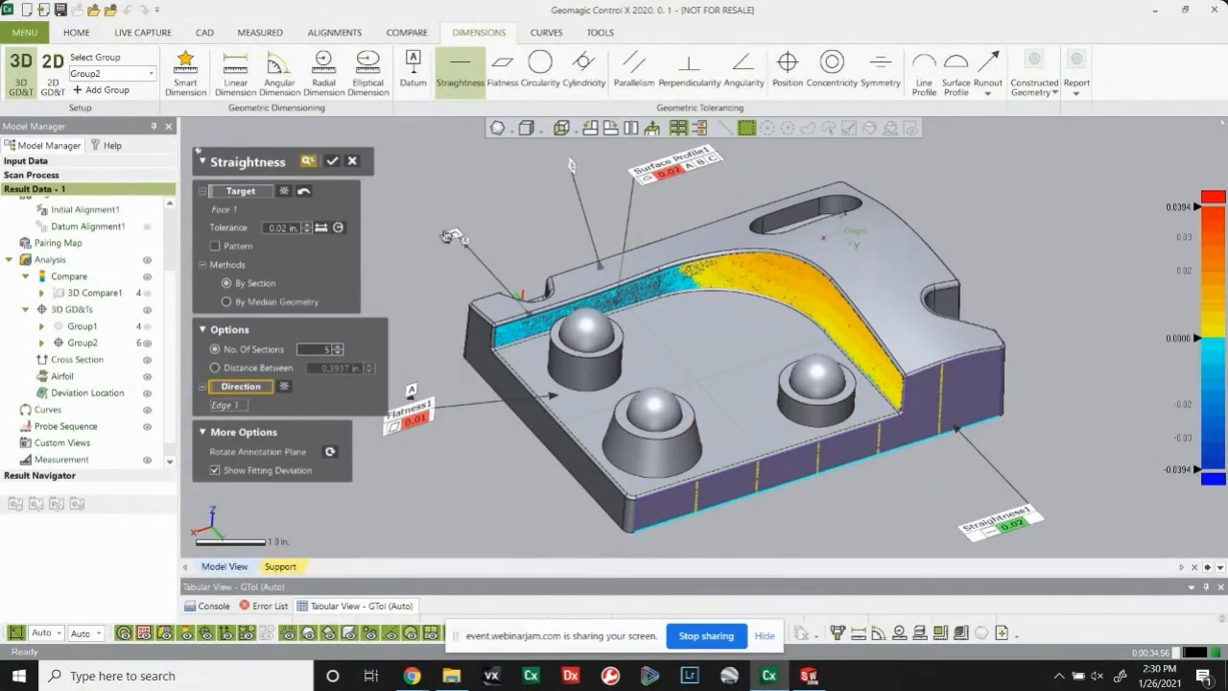
click(329, 164)
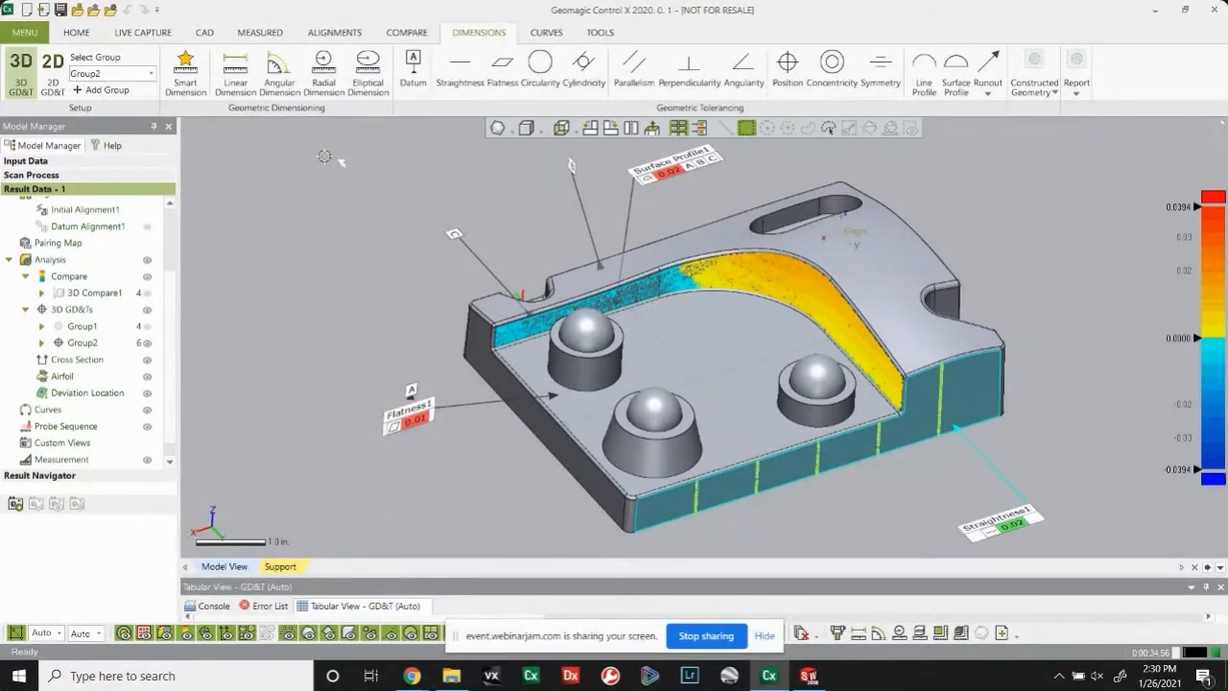
Step: Hide Group2 and start a new 2D GD&T cross section with the Y plane as its base plane
click(146, 344)
scroll(519, 369, down, 2)
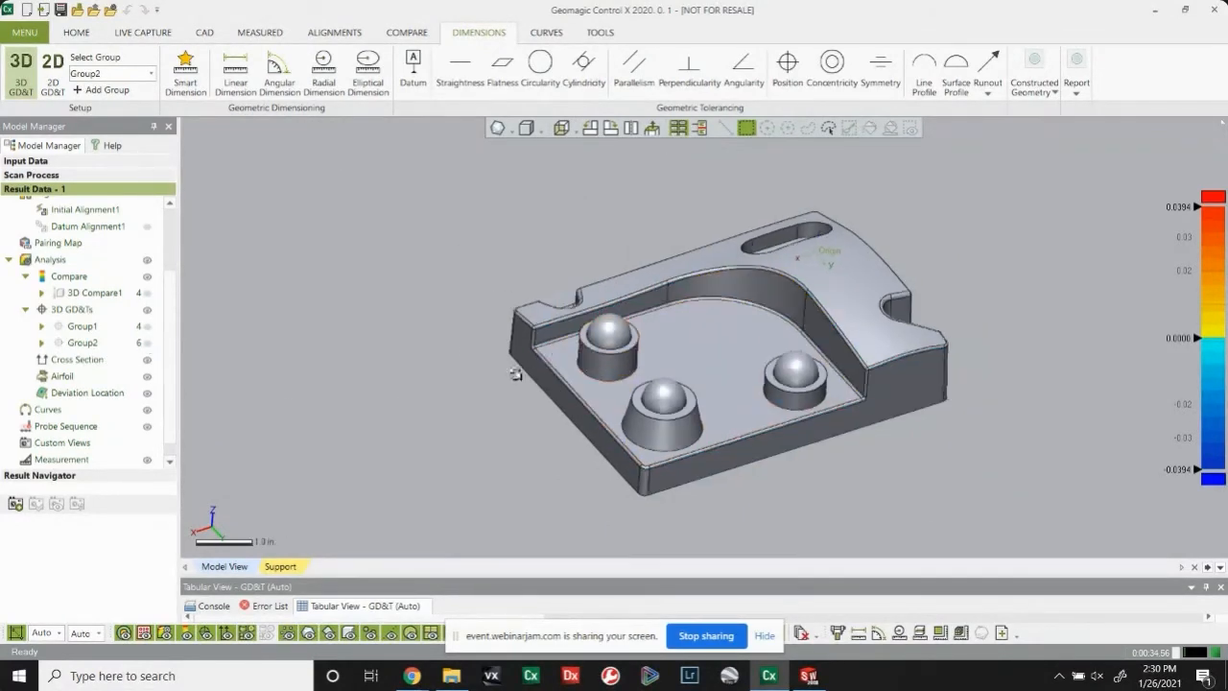
right_drag(516, 374, 569, 382)
click(54, 75)
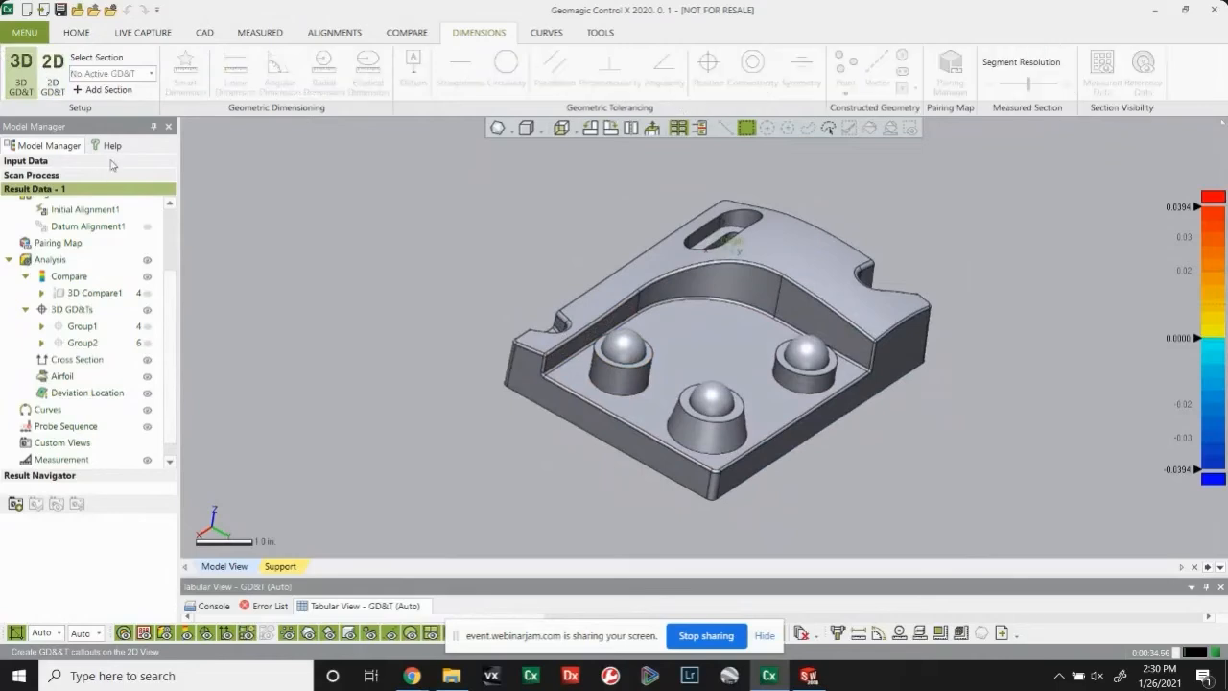
click(108, 89)
right_drag(417, 328, 367, 303)
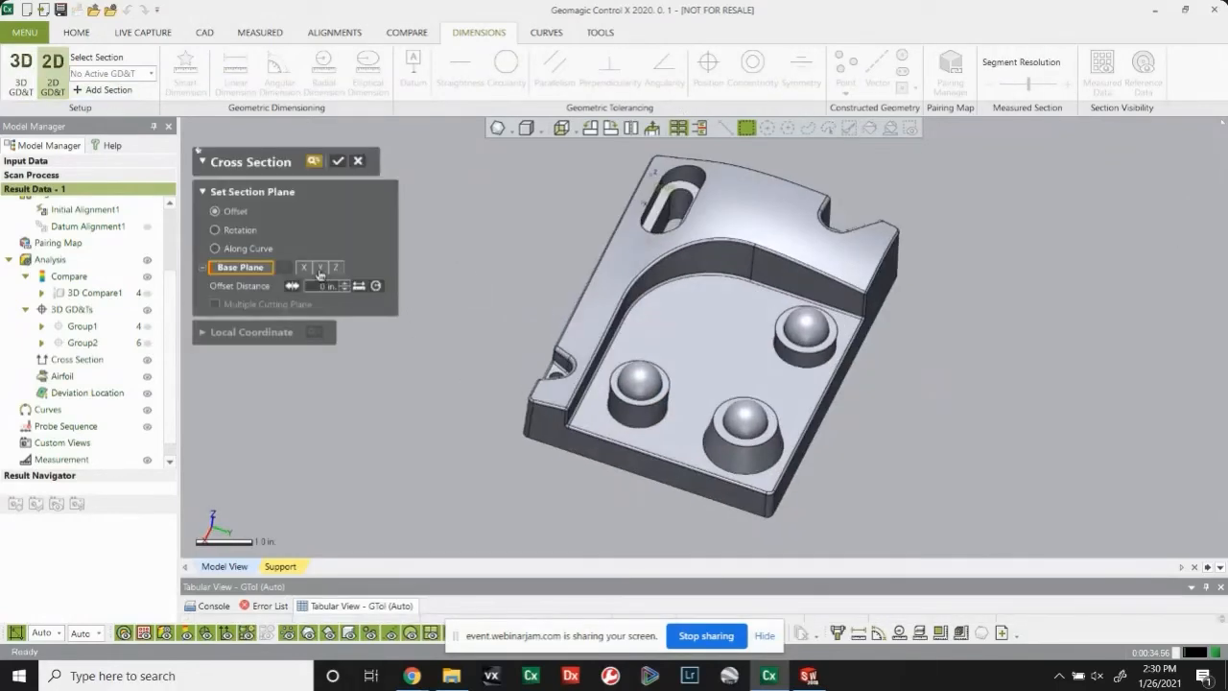
click(323, 267)
Step: Offset the section plane 2.5 in. from the Y plane and accept the cross section
scroll(734, 351, up, 5)
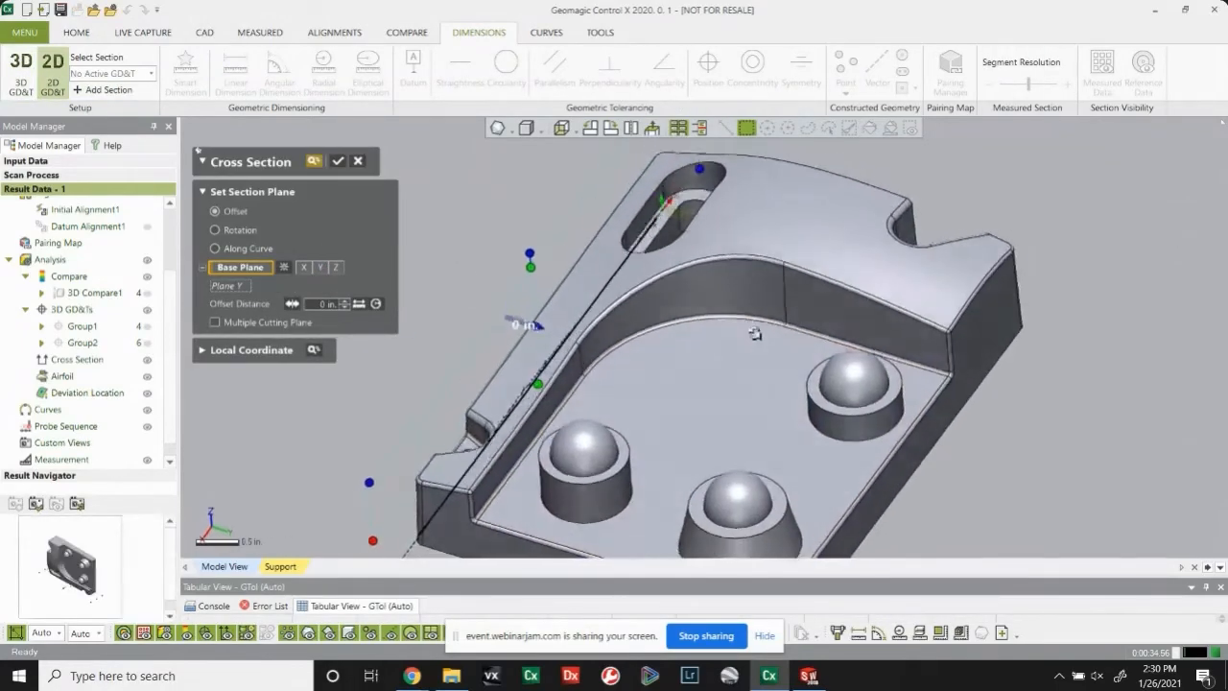
scroll(802, 255, down, 2)
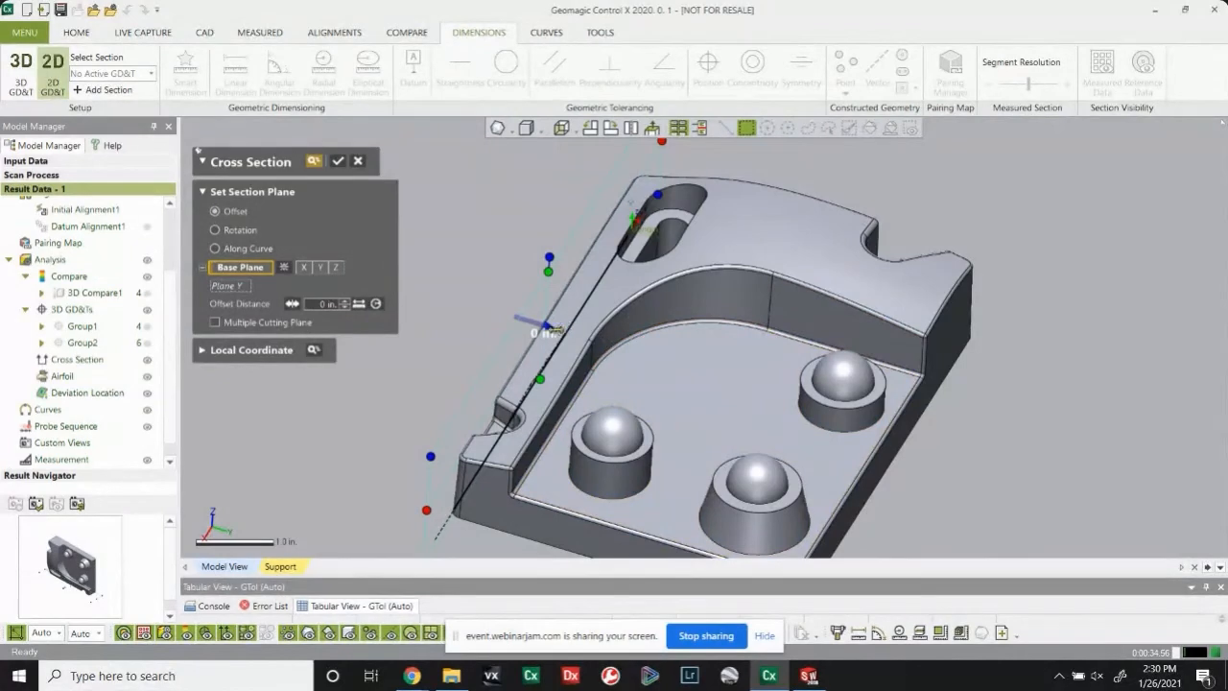
drag(549, 329, 639, 345)
drag(711, 354, 737, 363)
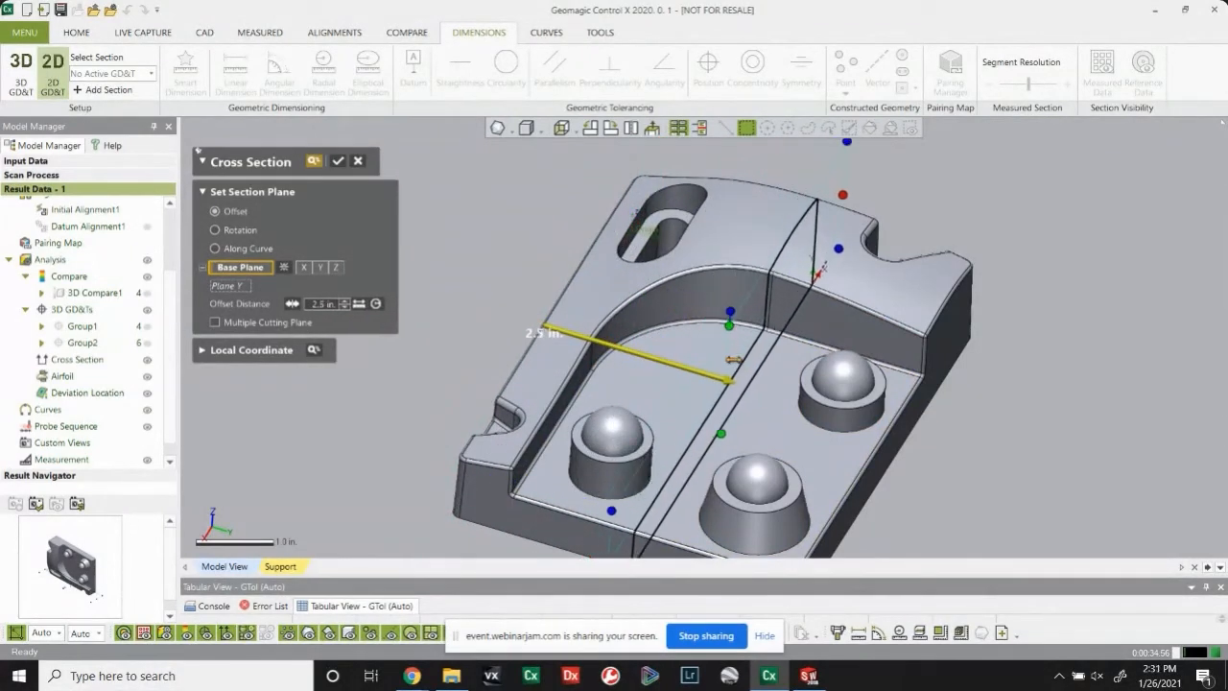
right_drag(614, 404, 615, 336)
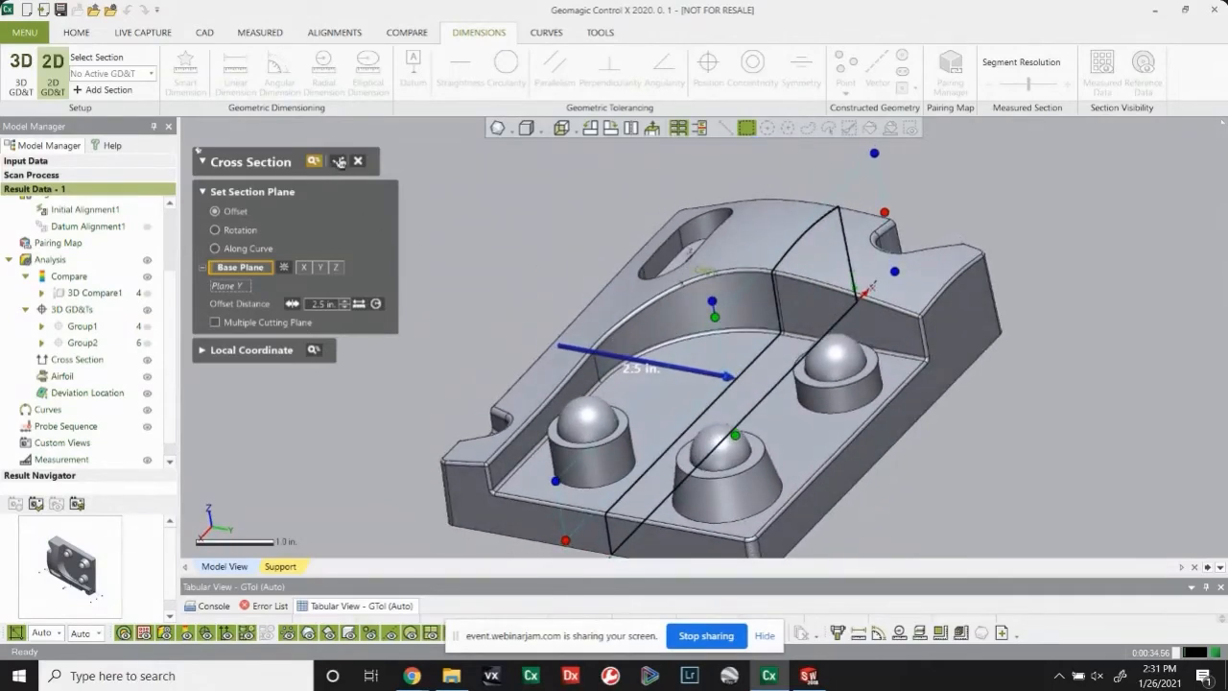
click(338, 160)
Step: Add an angular Smart Dimension between the section's two outer end edges, place it below the profile, and set its tolerance to ±1
scroll(812, 359, up, 2)
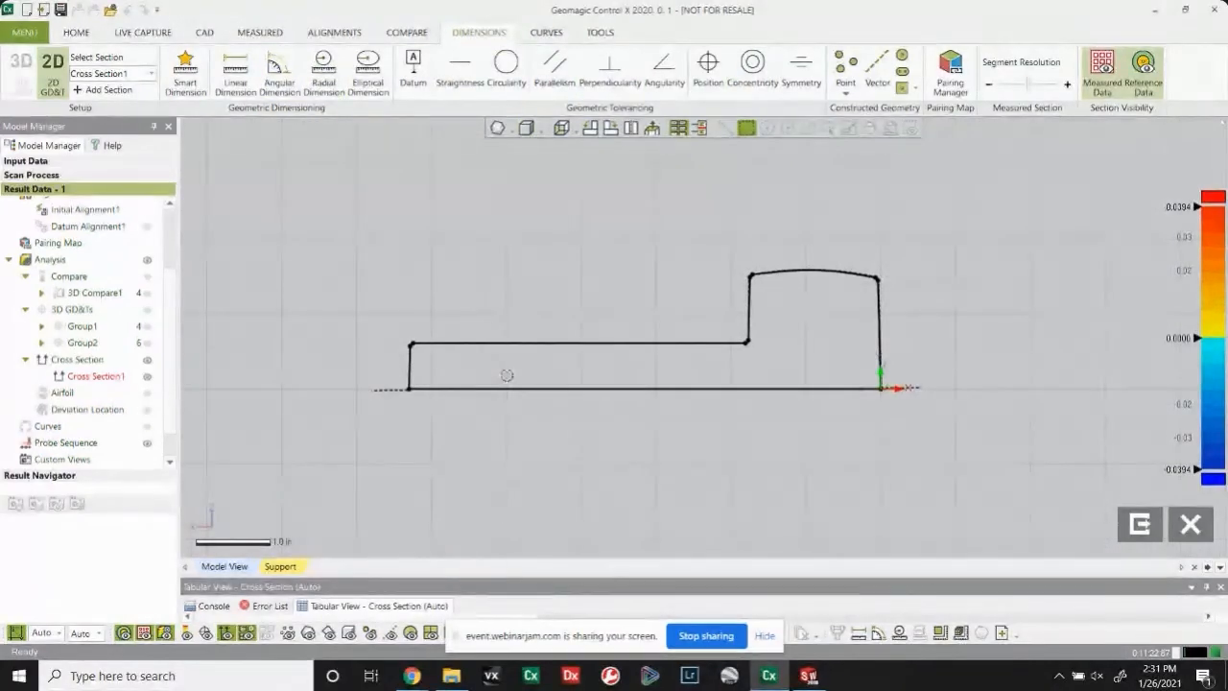
click(186, 72)
click(410, 363)
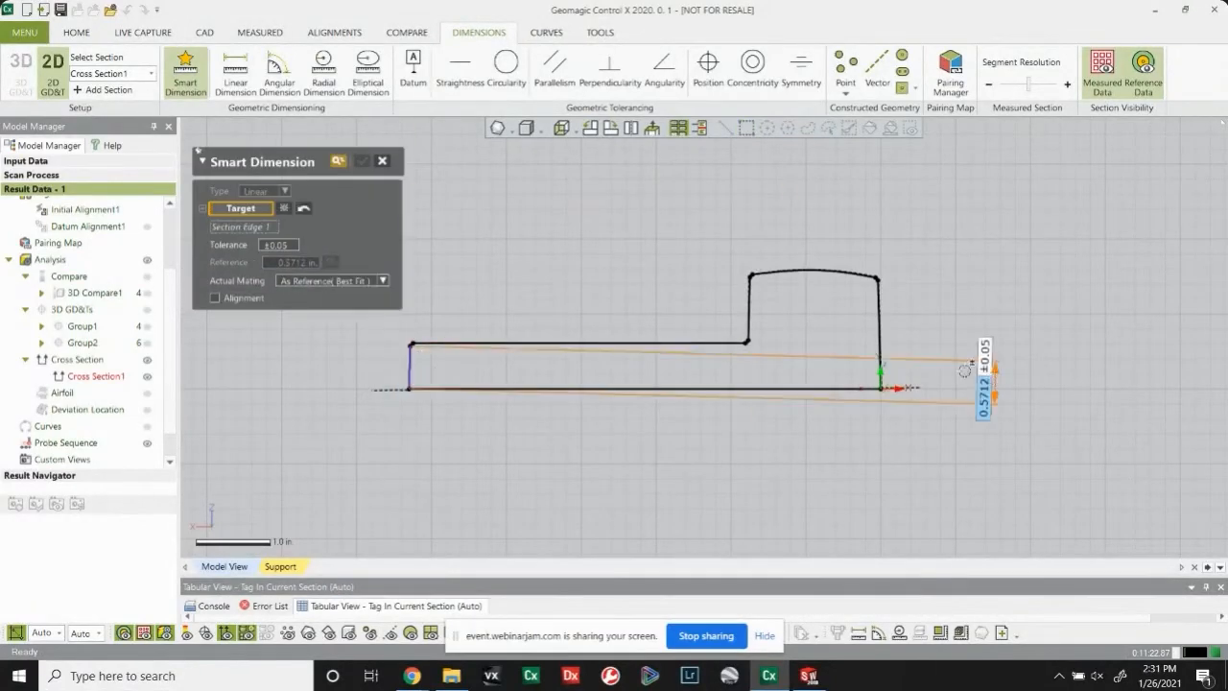
click(879, 321)
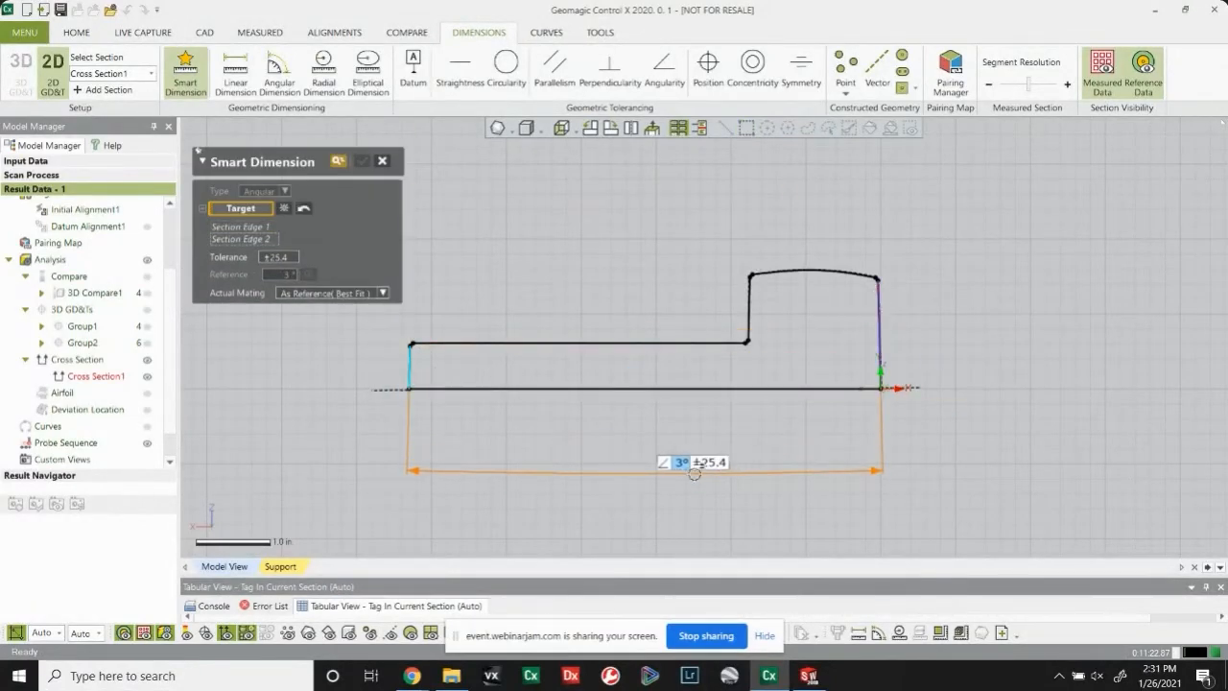
click(662, 466)
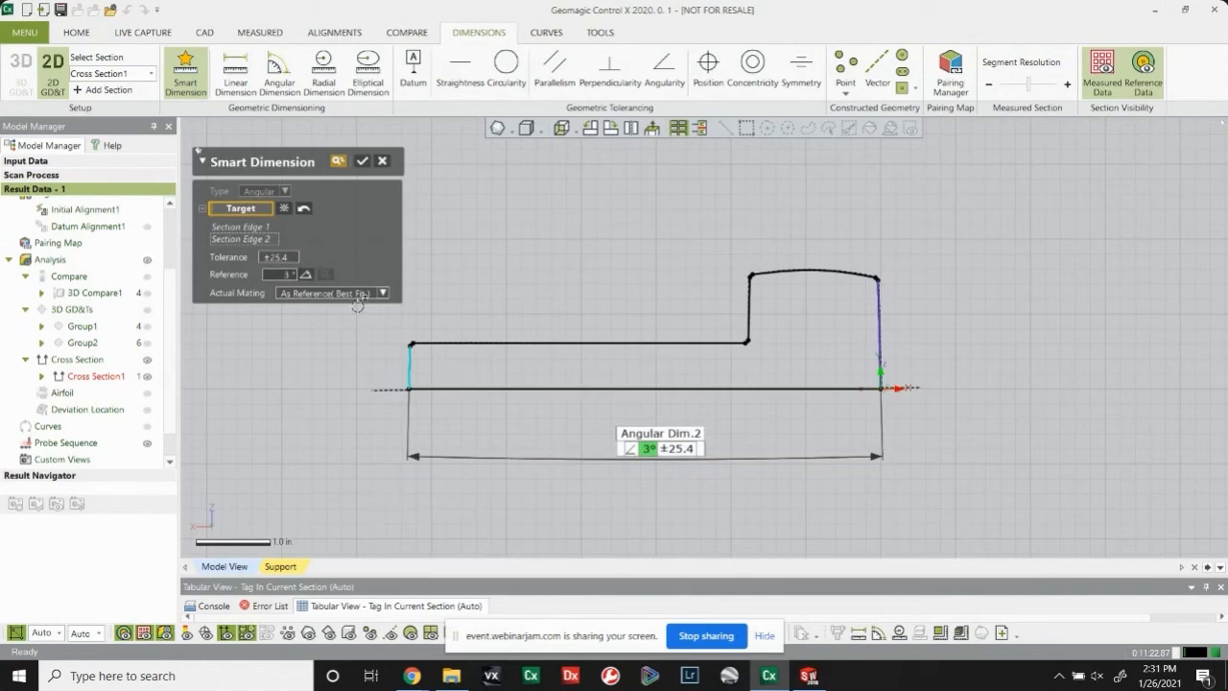
click(276, 257)
text(1)
key(Return)
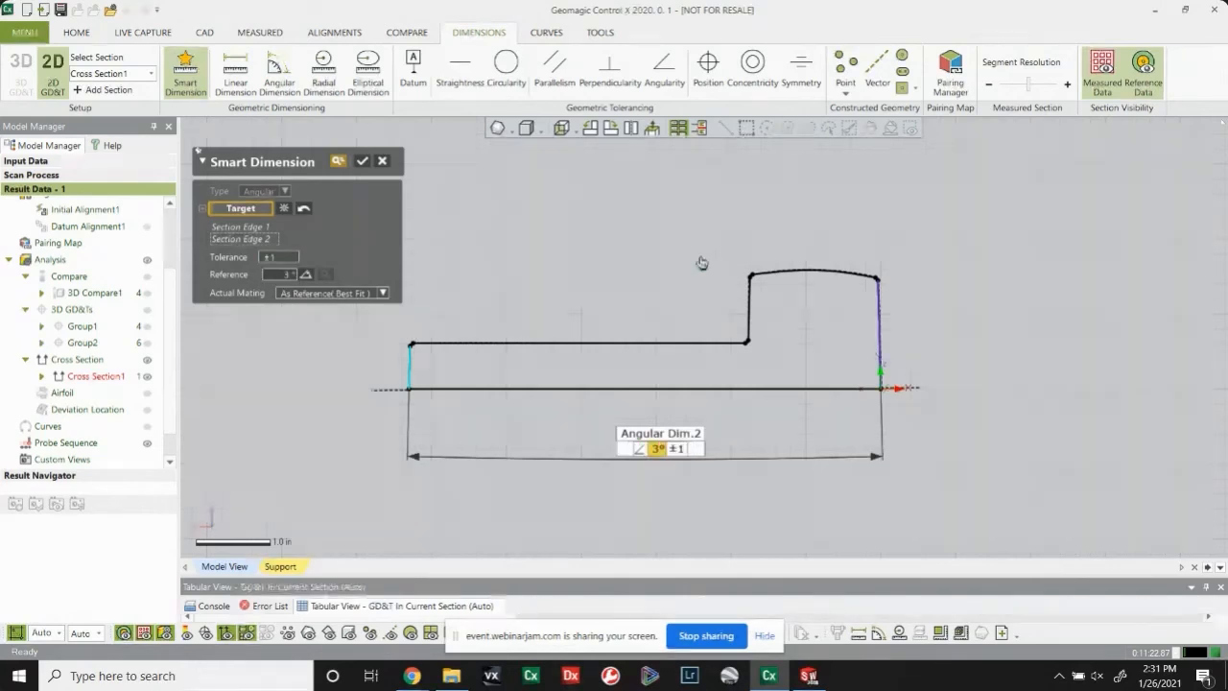
click(360, 162)
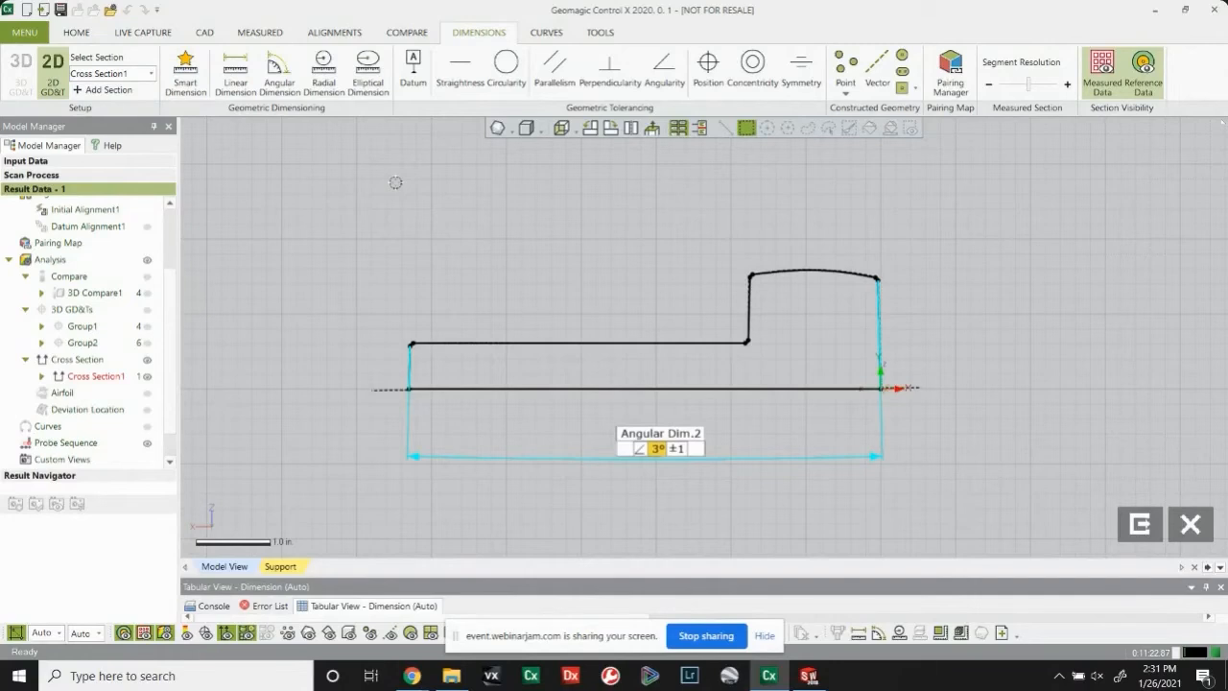
Step: Add a vertical reference vector by Definition at X -2.465 in., Y 0.355 in., with direction 0, 1
scroll(652, 324, up, 2)
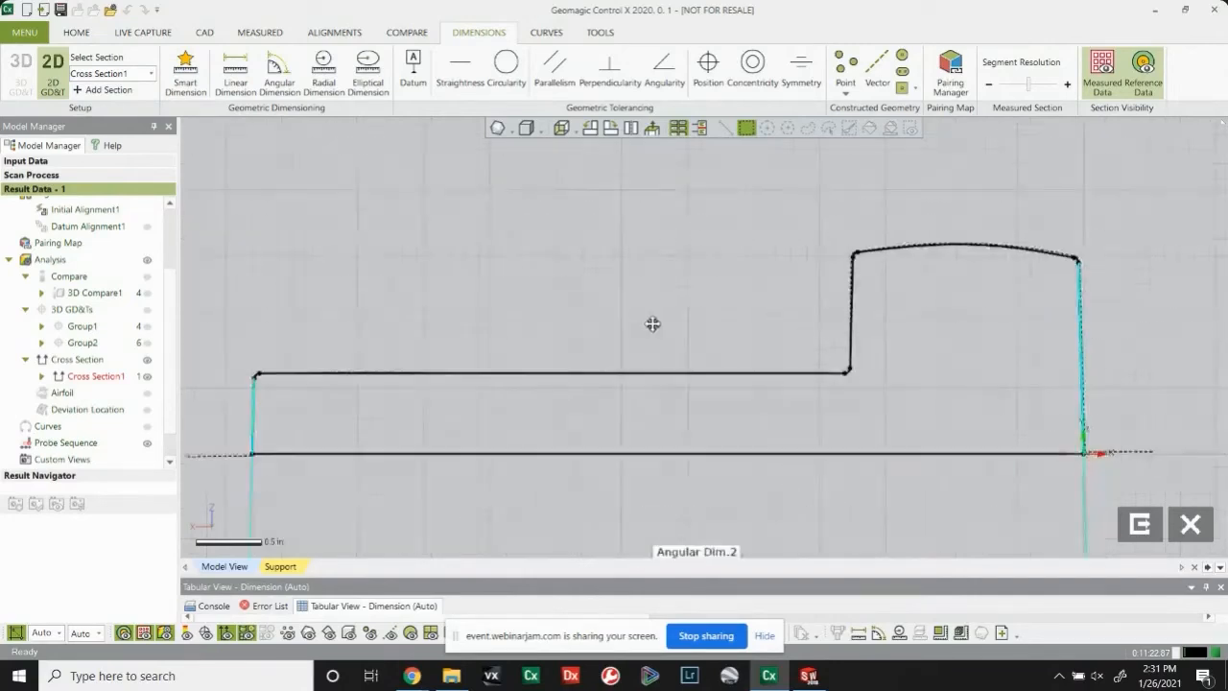
drag(663, 455, 660, 443)
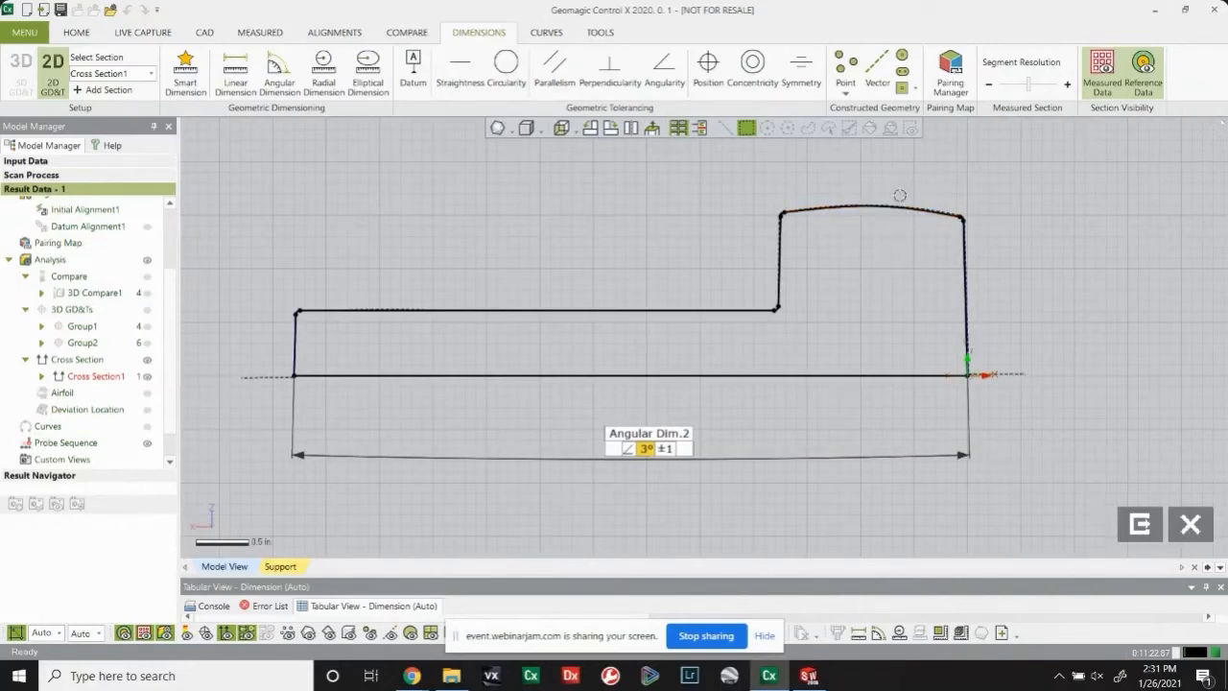
click(875, 77)
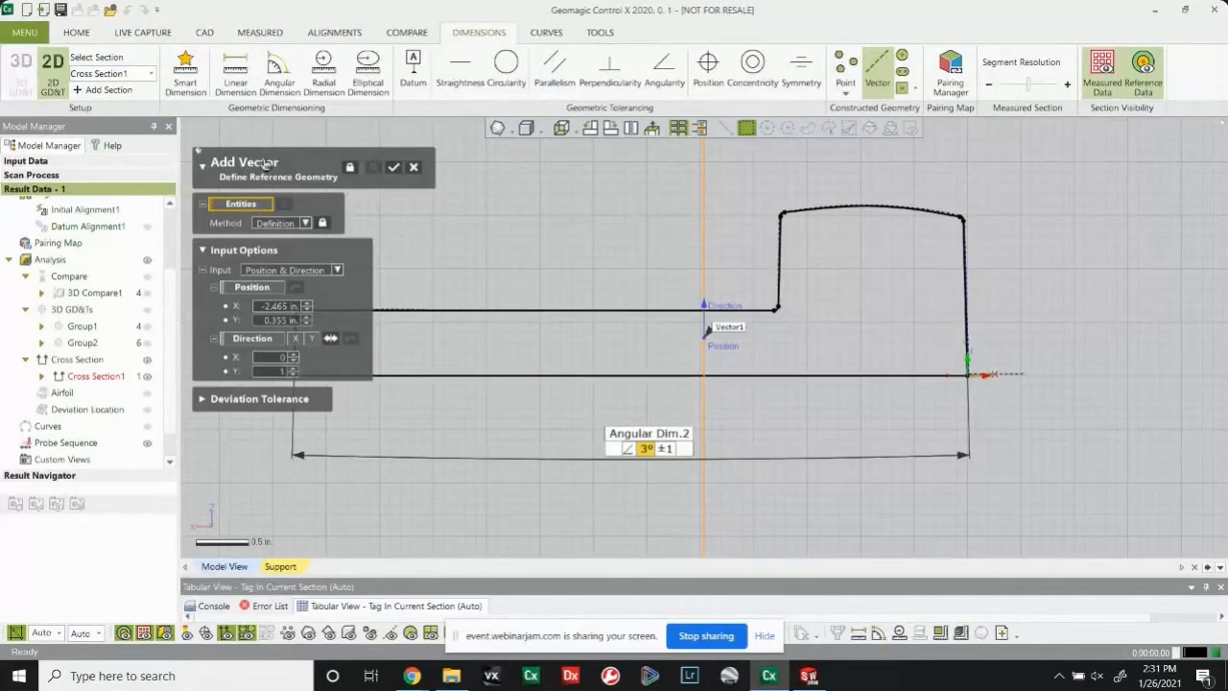
click(394, 167)
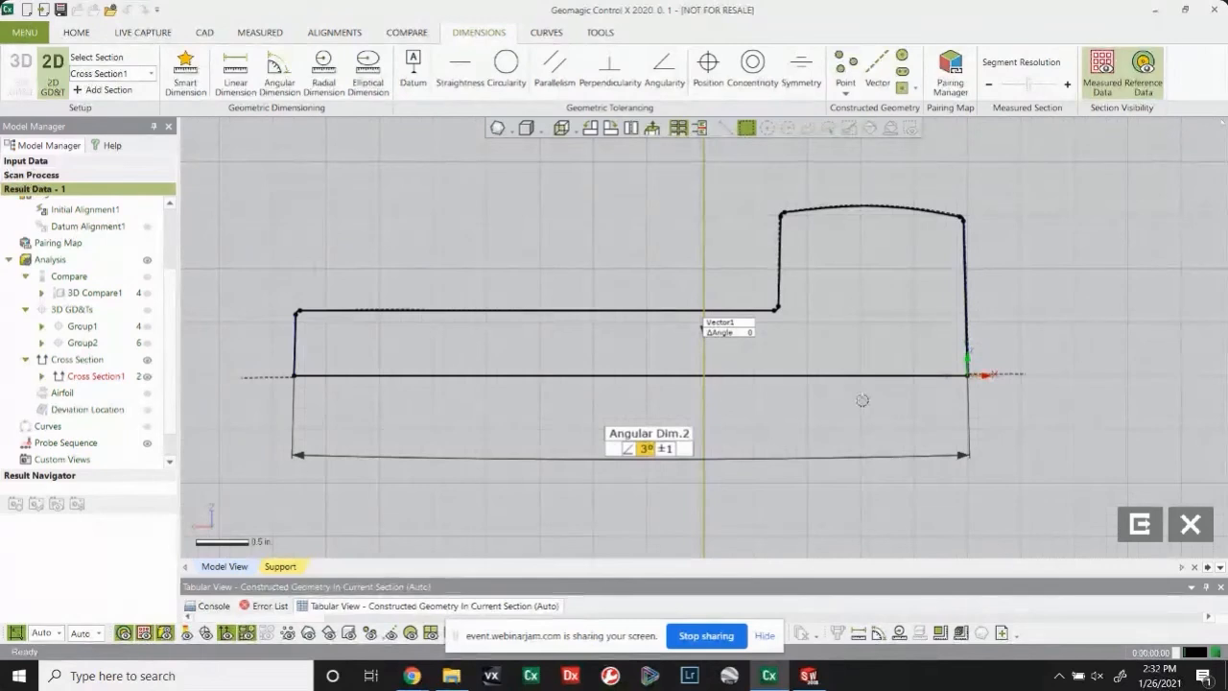
Step: Add an Extreme Position reference point on the section's curved top edge, using Vector1 as the direction, flipped to point upward
click(839, 62)
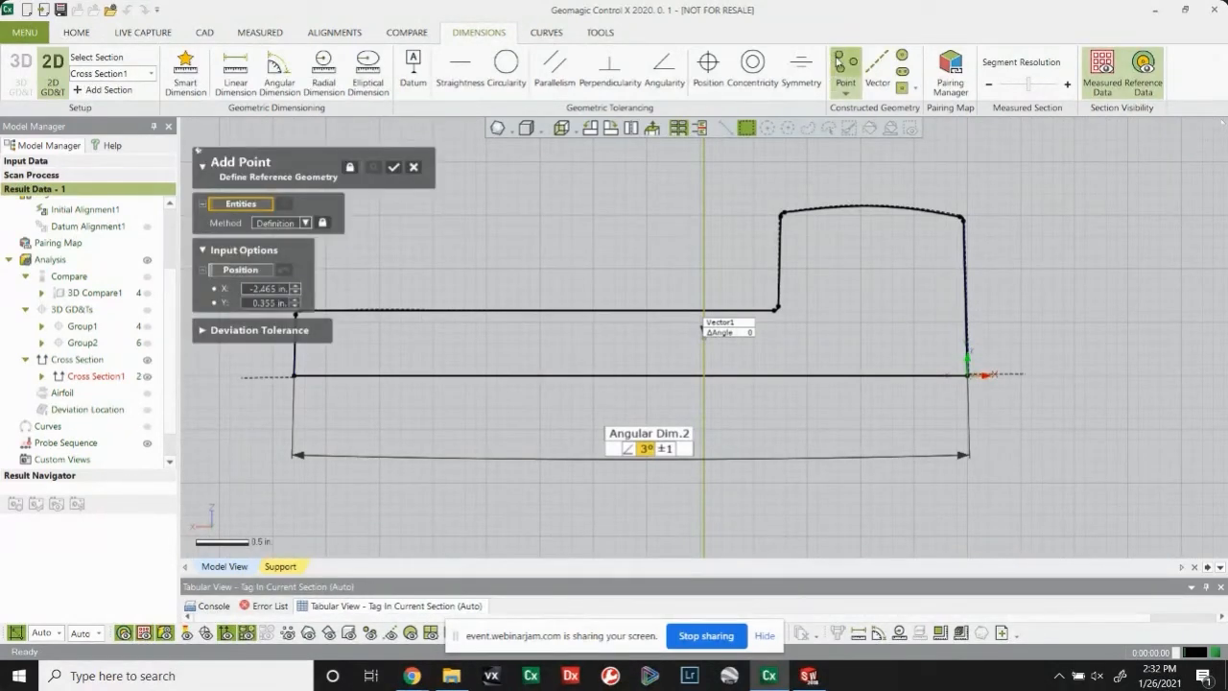
click(288, 223)
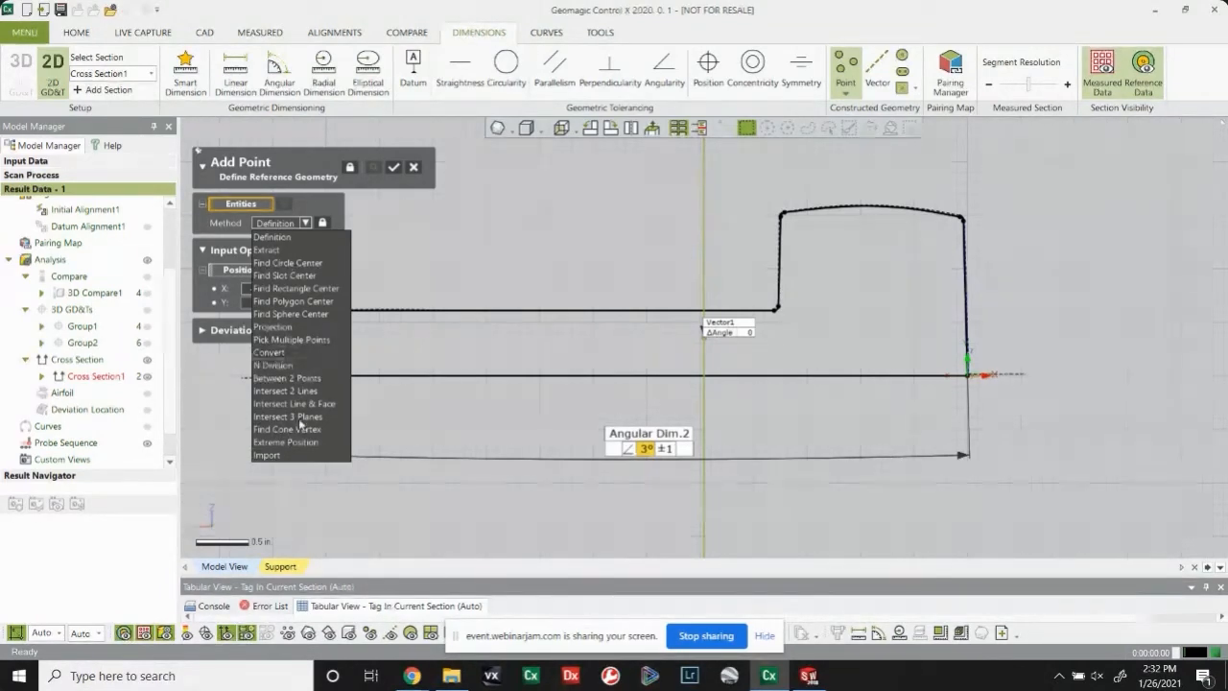
click(308, 446)
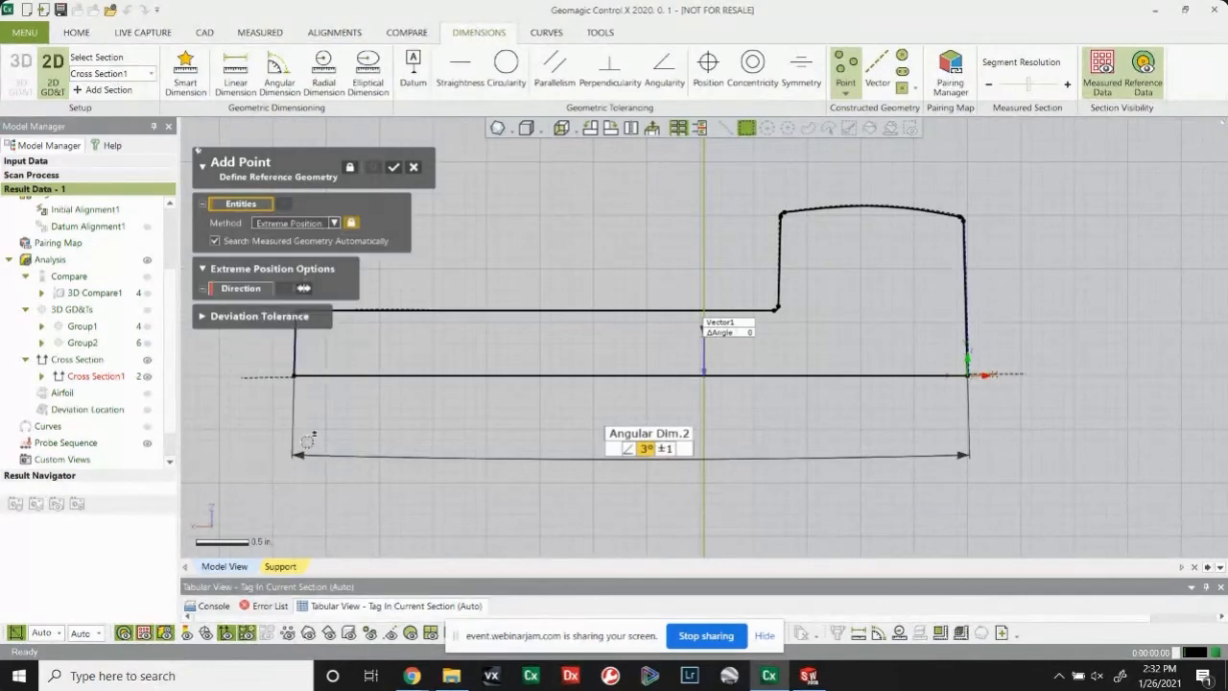
click(238, 289)
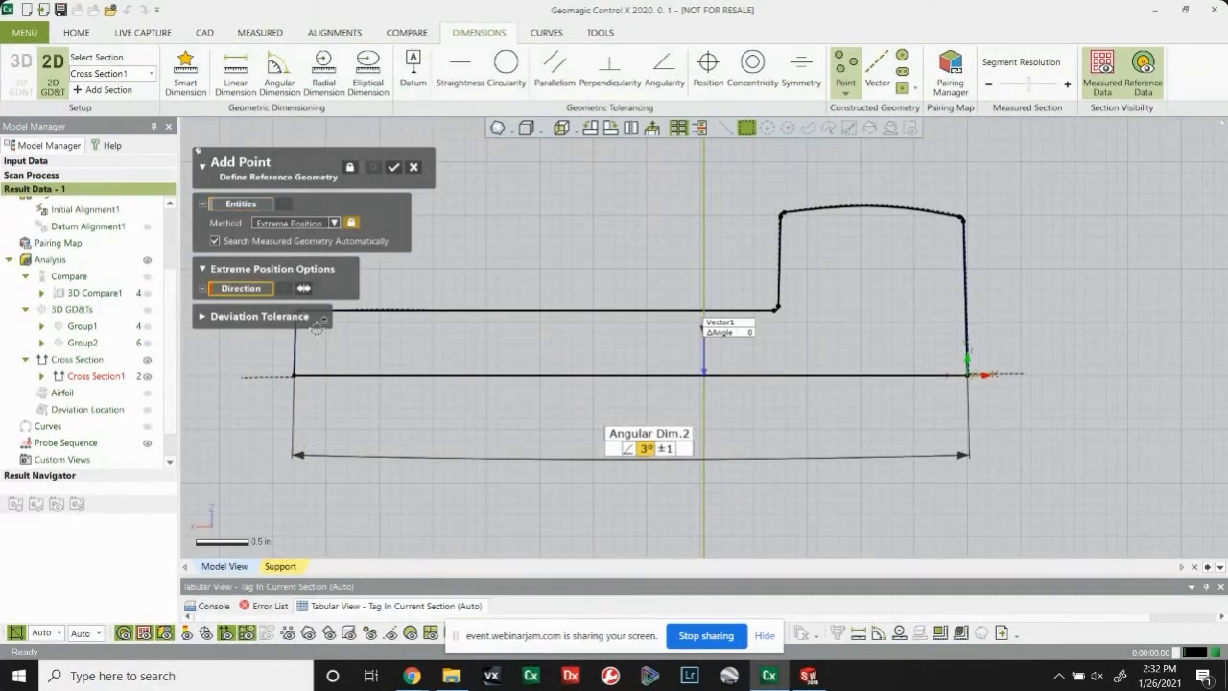
click(705, 228)
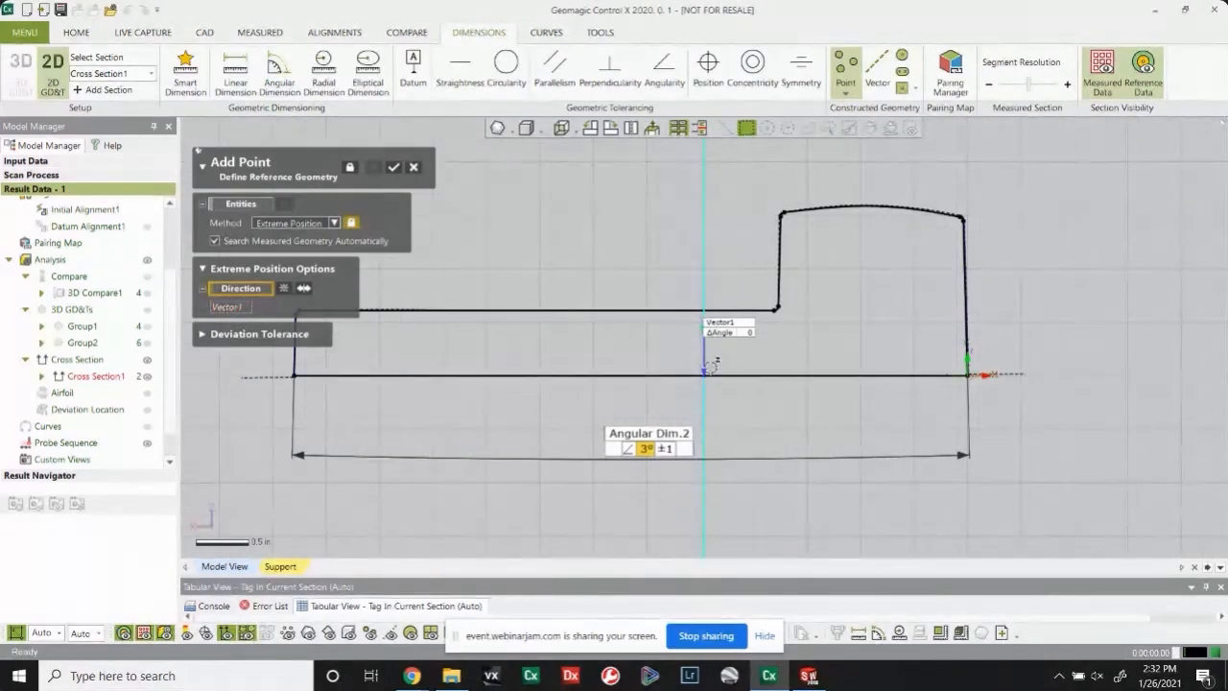
click(304, 290)
click(261, 206)
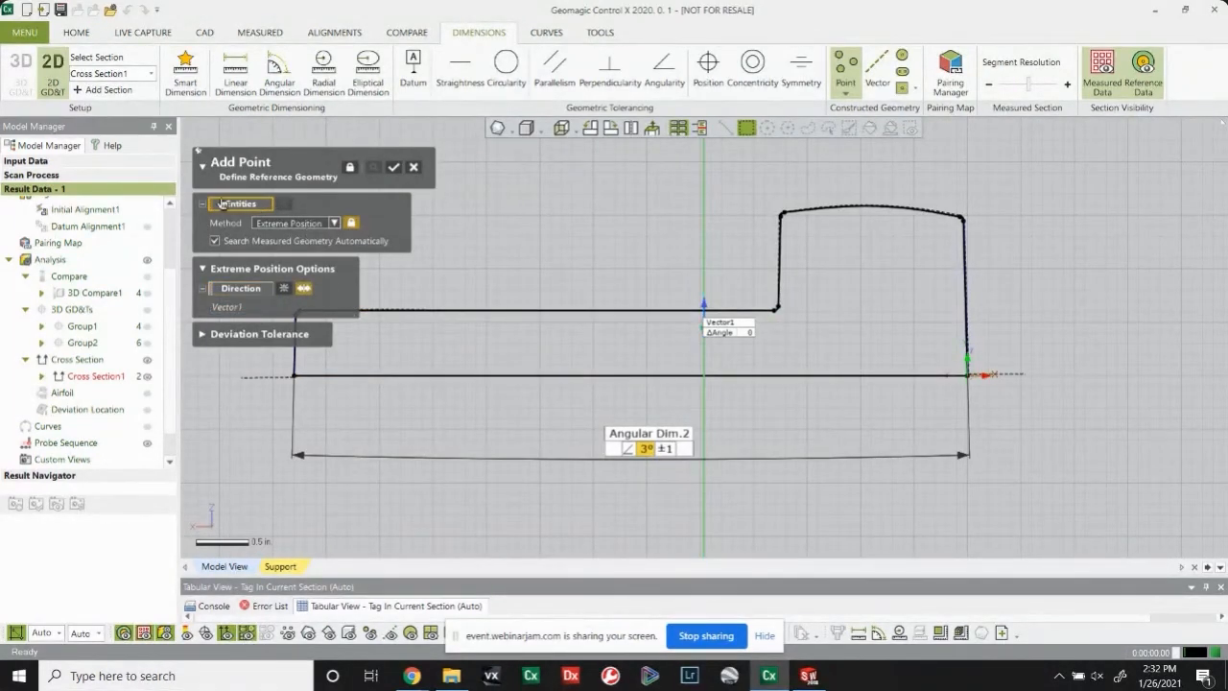
click(853, 205)
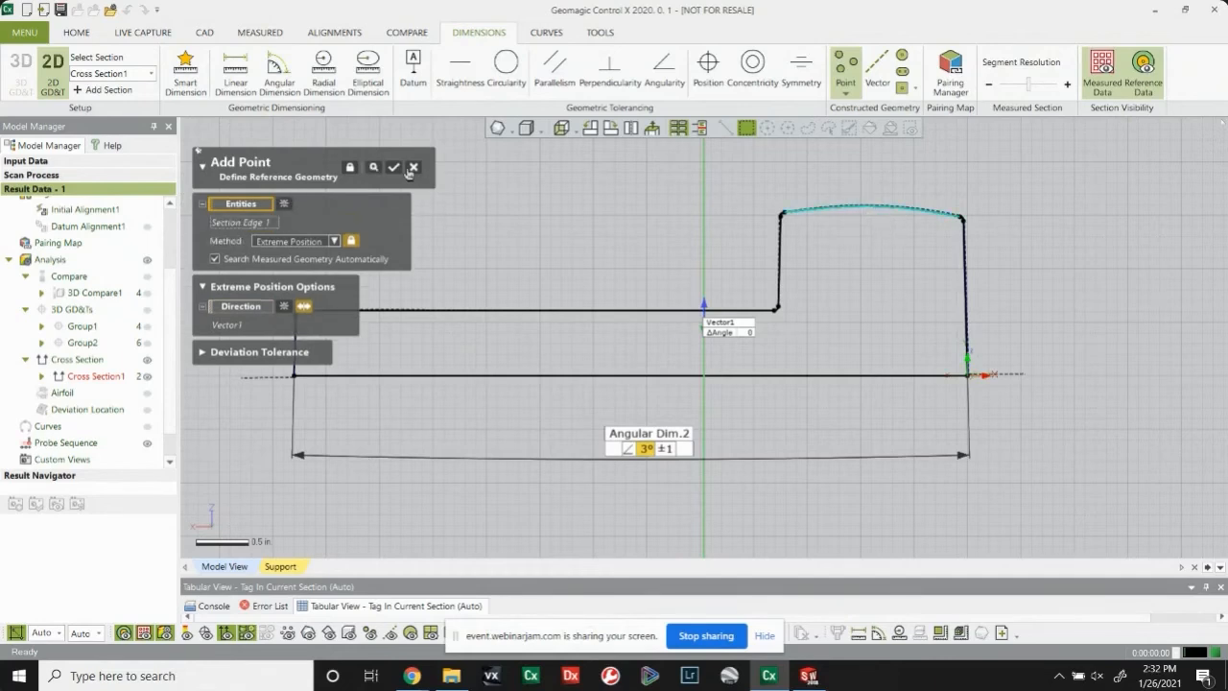
click(797, 206)
click(961, 220)
click(393, 167)
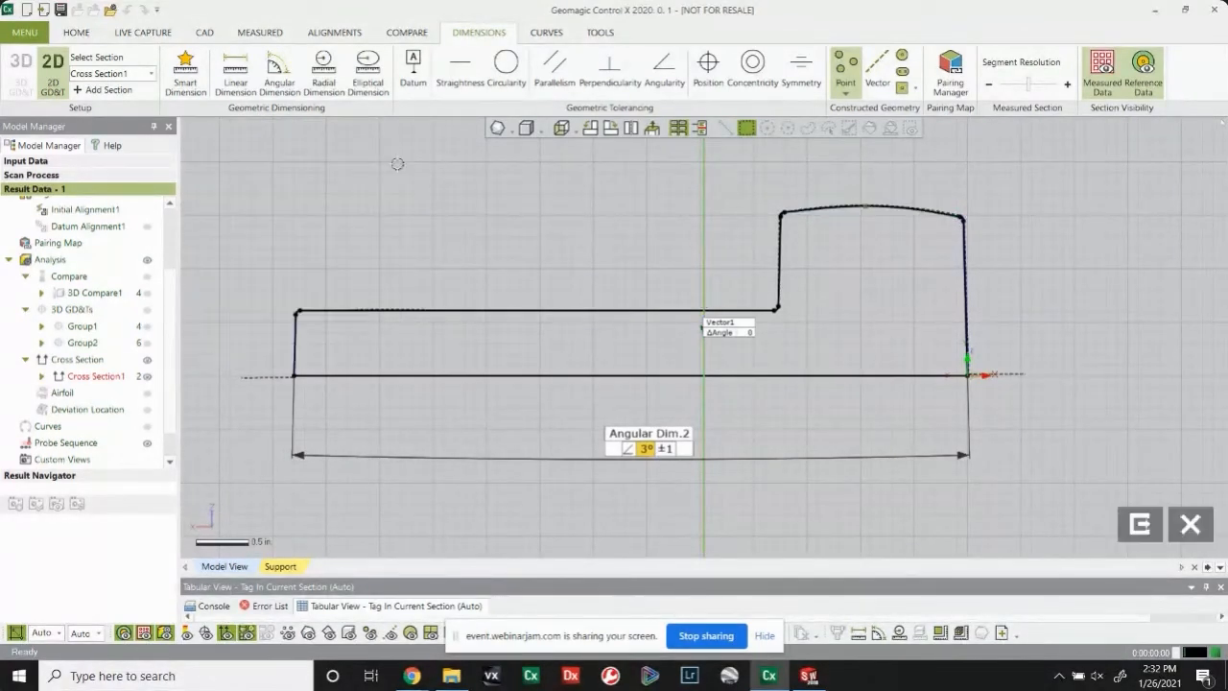
Step: Examine the new extreme point and the gap between the measured and reference curves around it
scroll(893, 225, up, 6)
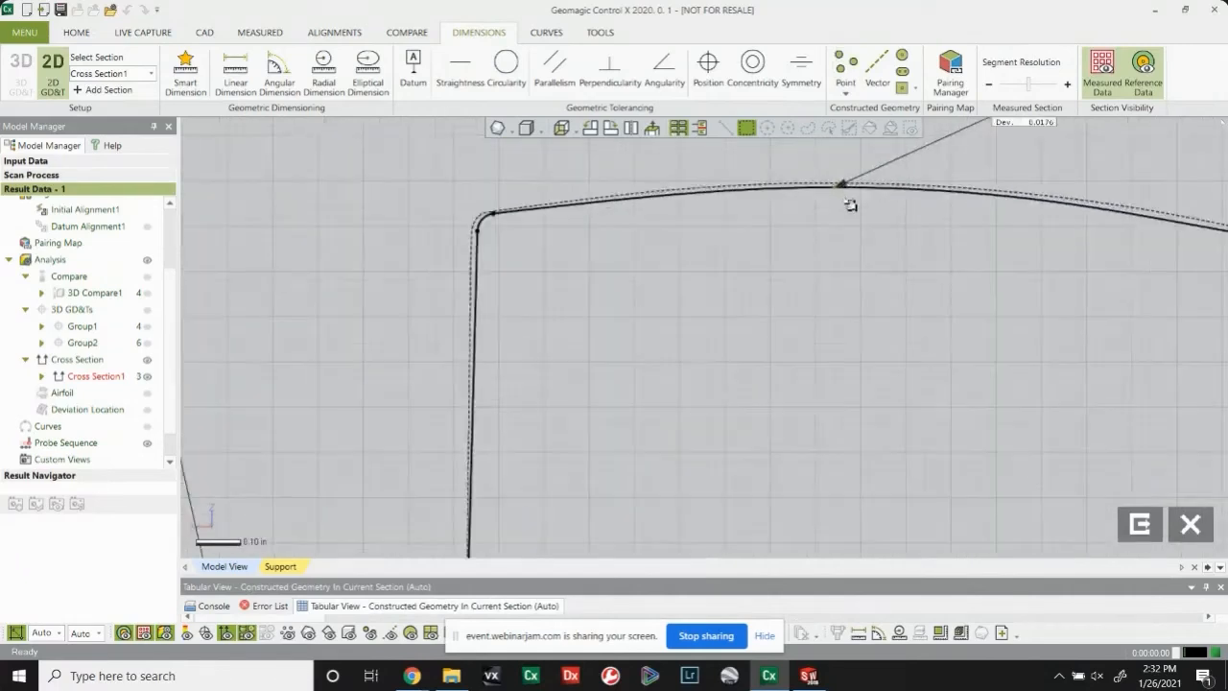
scroll(867, 219, down, 3)
scroll(834, 212, up, 6)
ctrl+right_drag(834, 211, 663, 387)
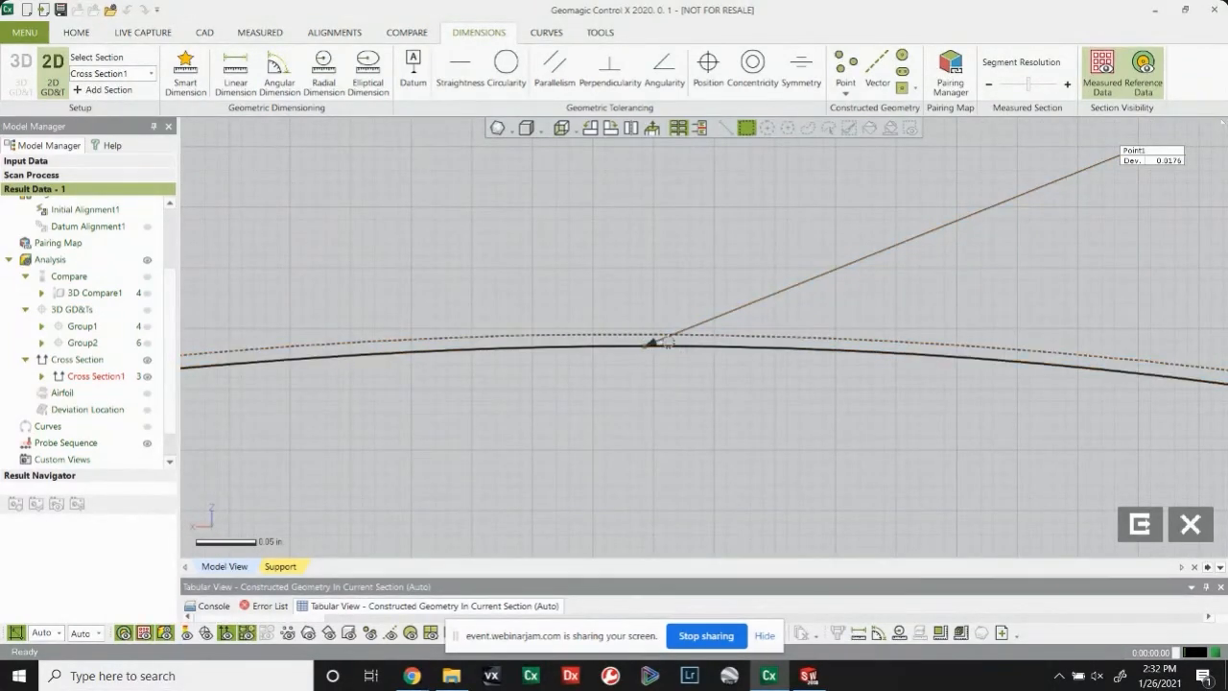
scroll(648, 342, down, 5)
scroll(578, 421, up, 3)
scroll(587, 420, down, 3)
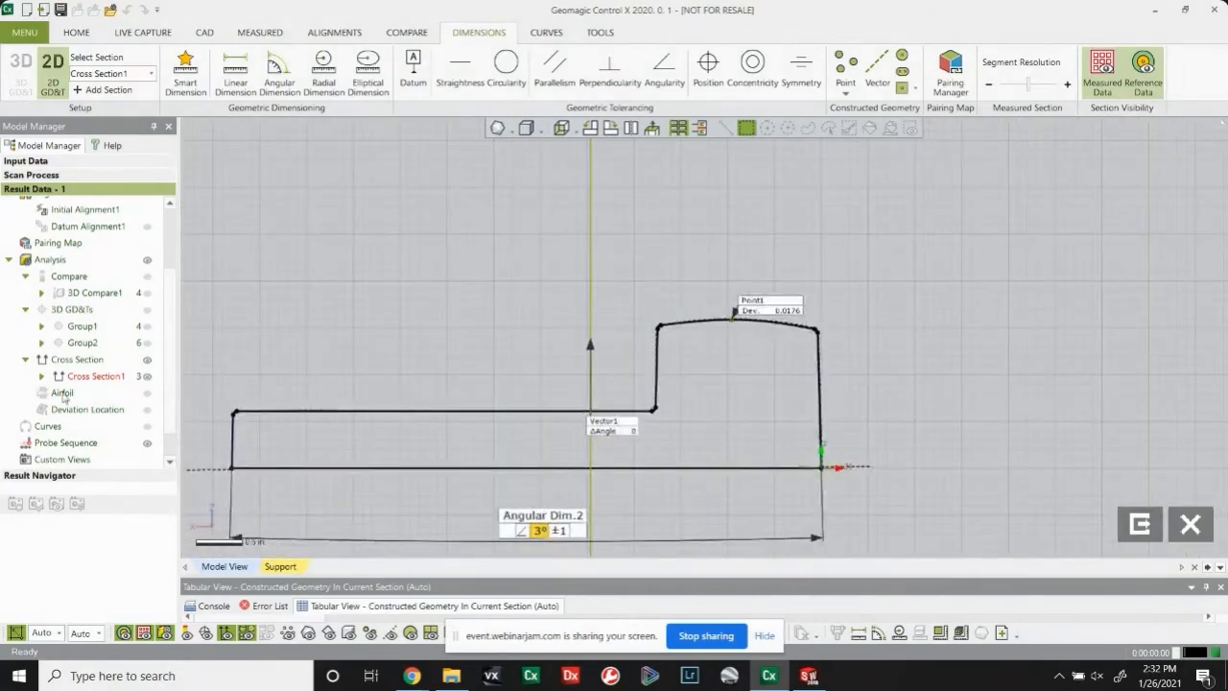
Step: Hide Vector1 under Cross Section1 while leaving Point1 displayed
click(41, 376)
click(147, 409)
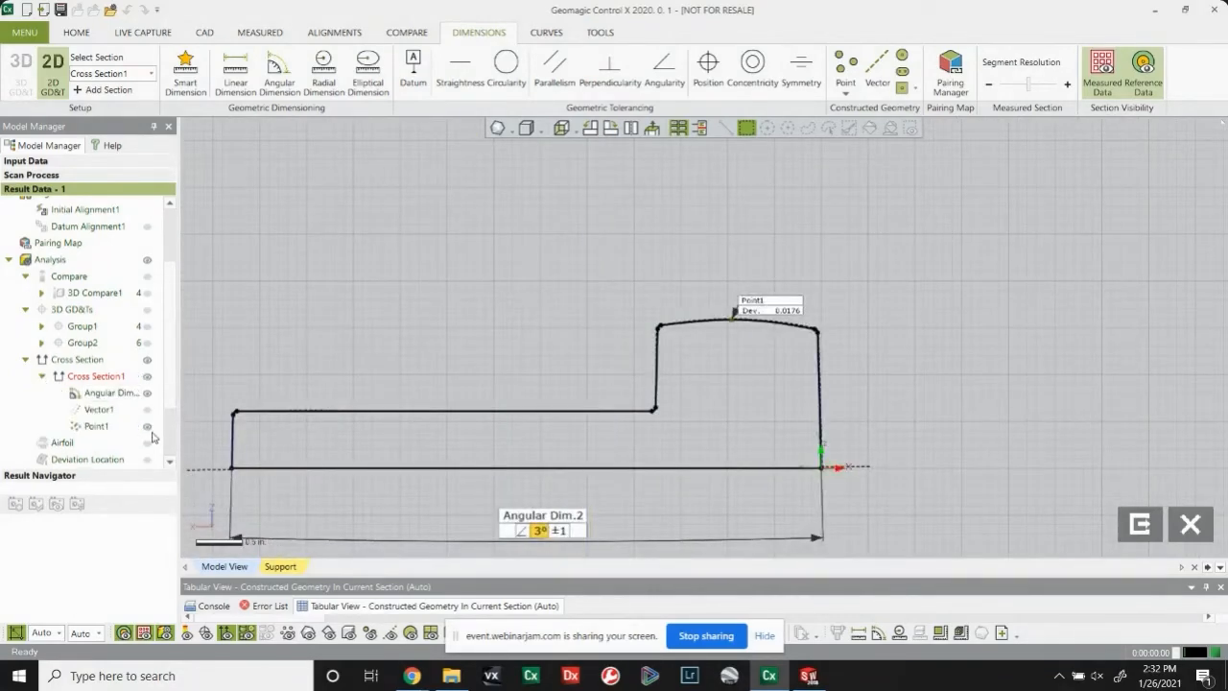
click(147, 426)
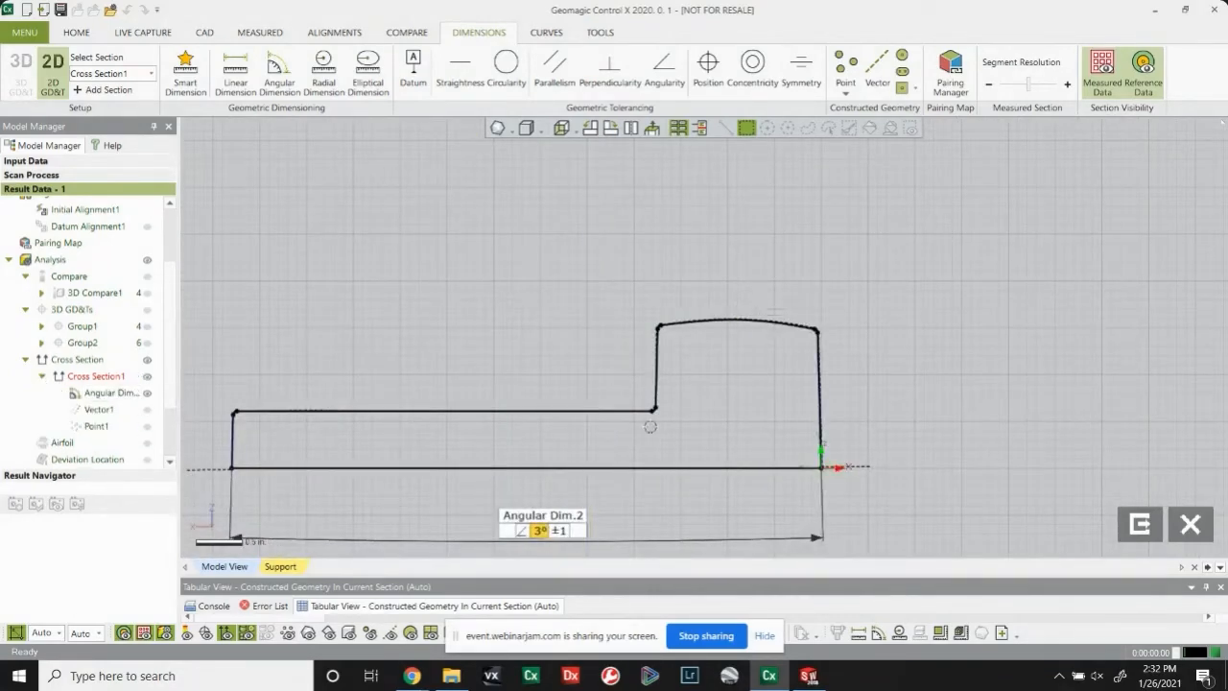
click(147, 427)
Step: Add a vertical Linear Dimension between the profile's long upper edge and Point1, placing it above the long, low portion
click(235, 72)
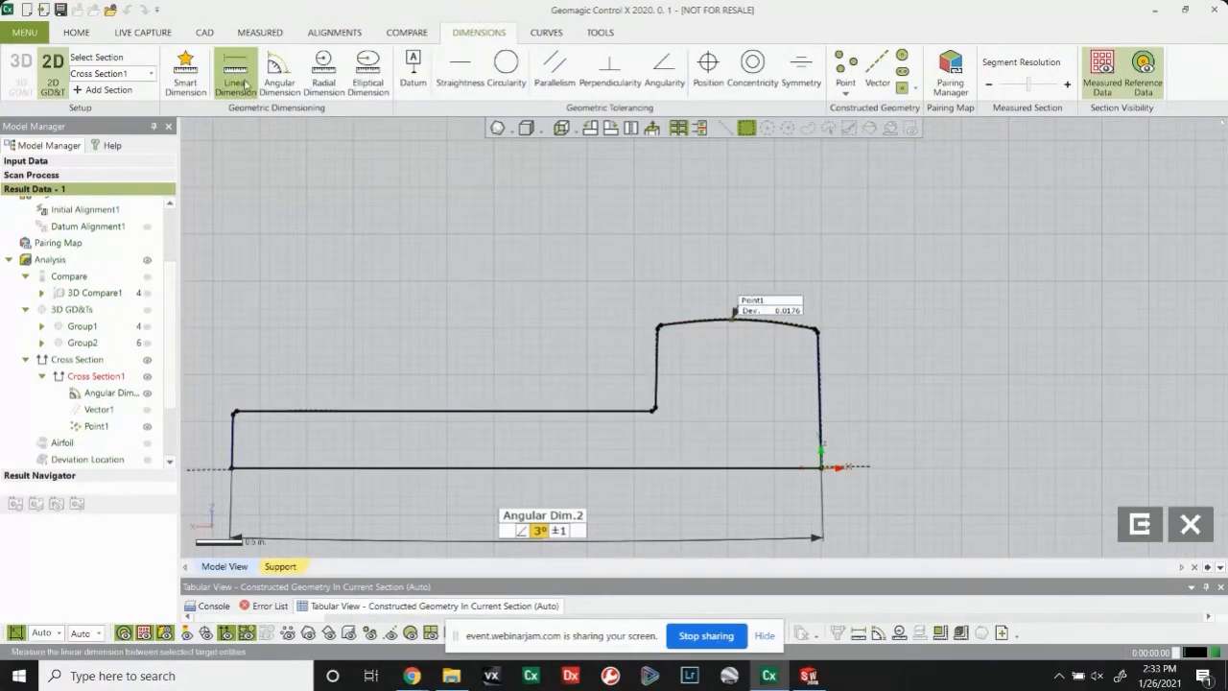
click(516, 411)
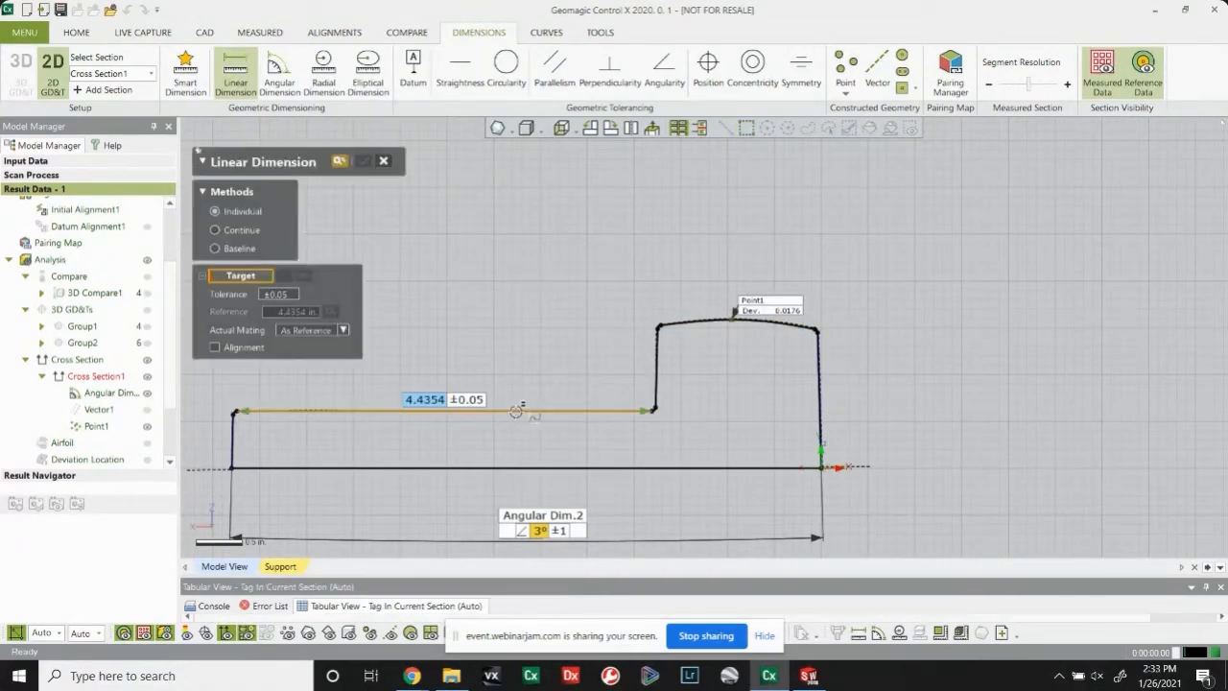
click(734, 315)
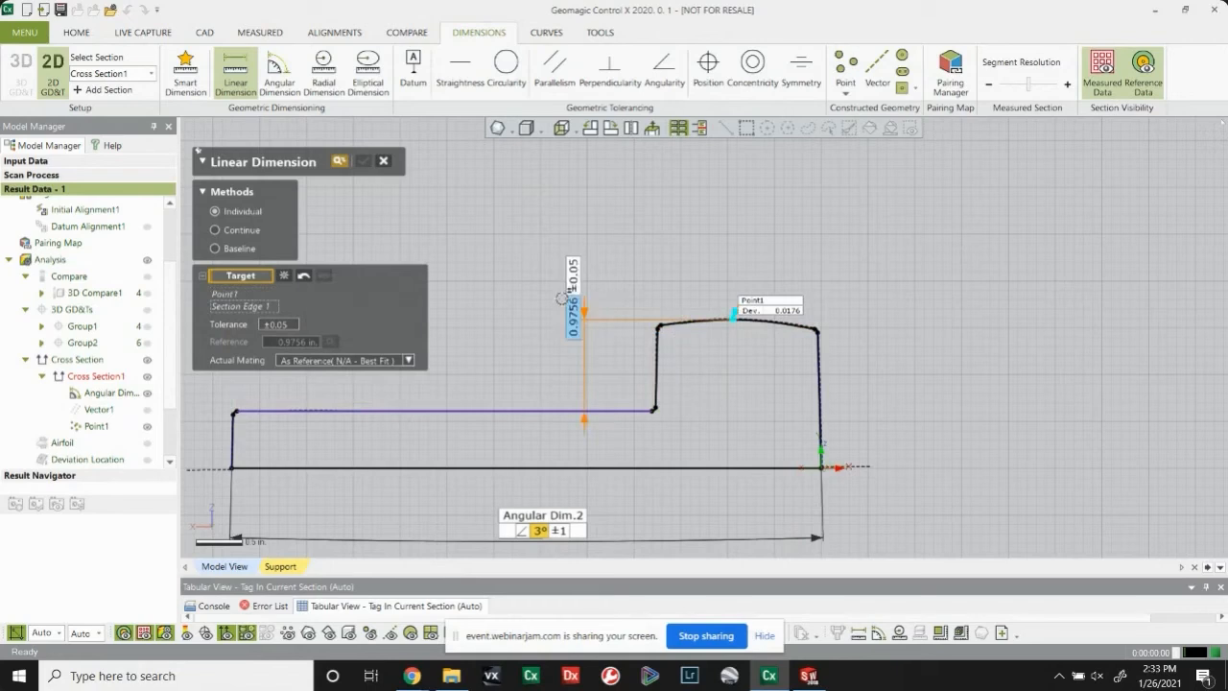
scroll(568, 286, down, 2)
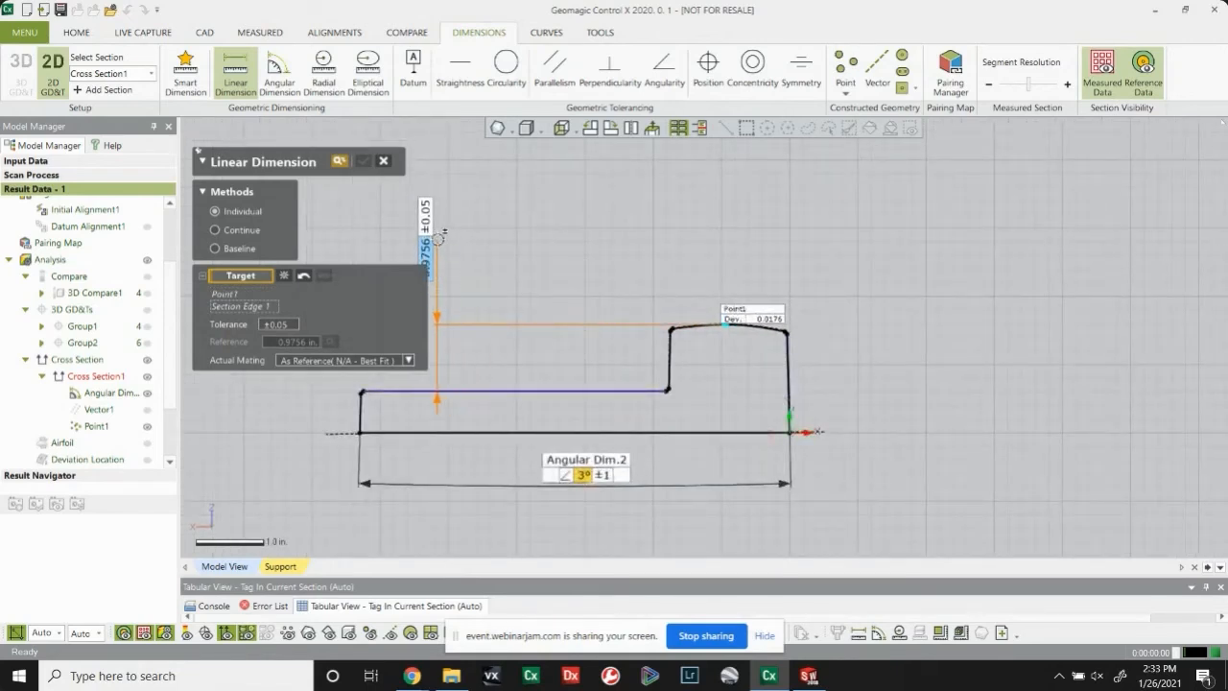
click(438, 261)
scroll(649, 362, up, 1)
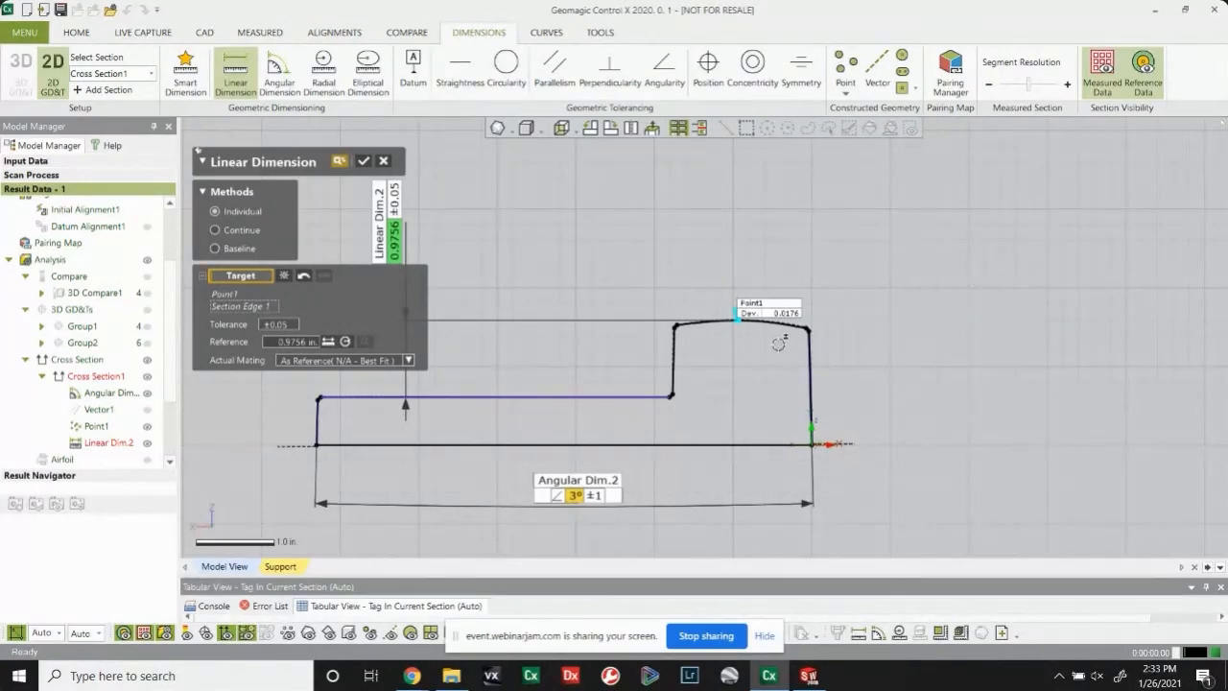
Step: Set the linear dimension's tolerance to ±0.005
click(277, 323)
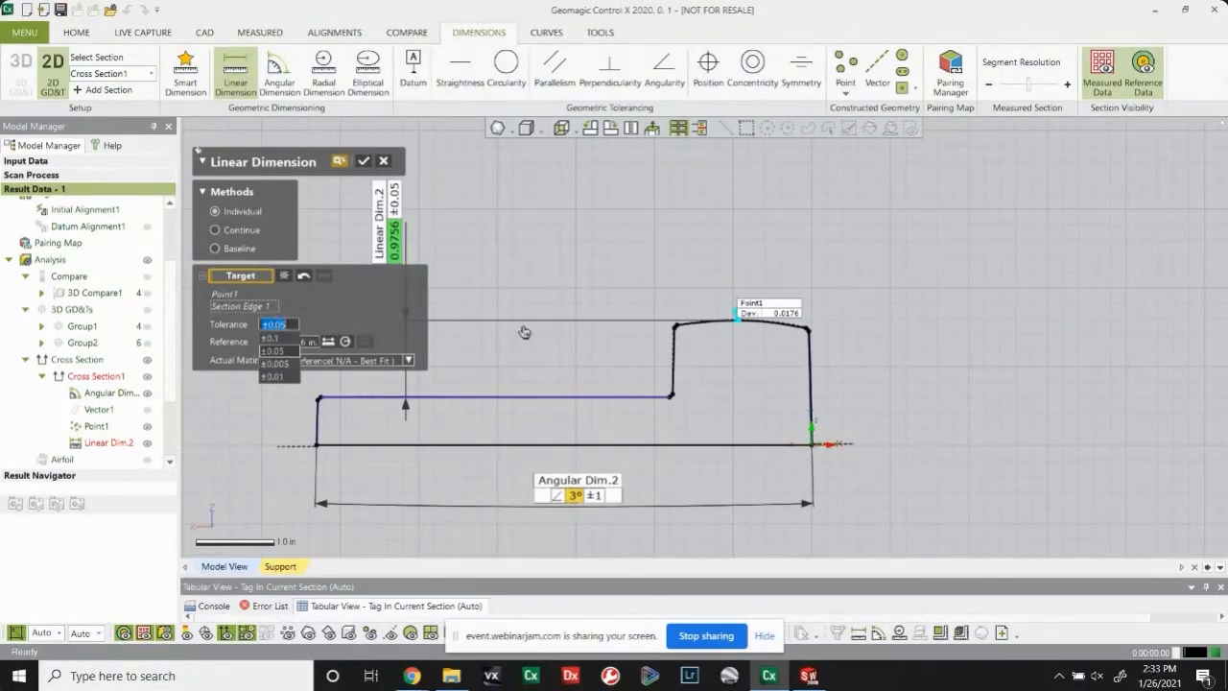
key(BackSpace)
text(.005)
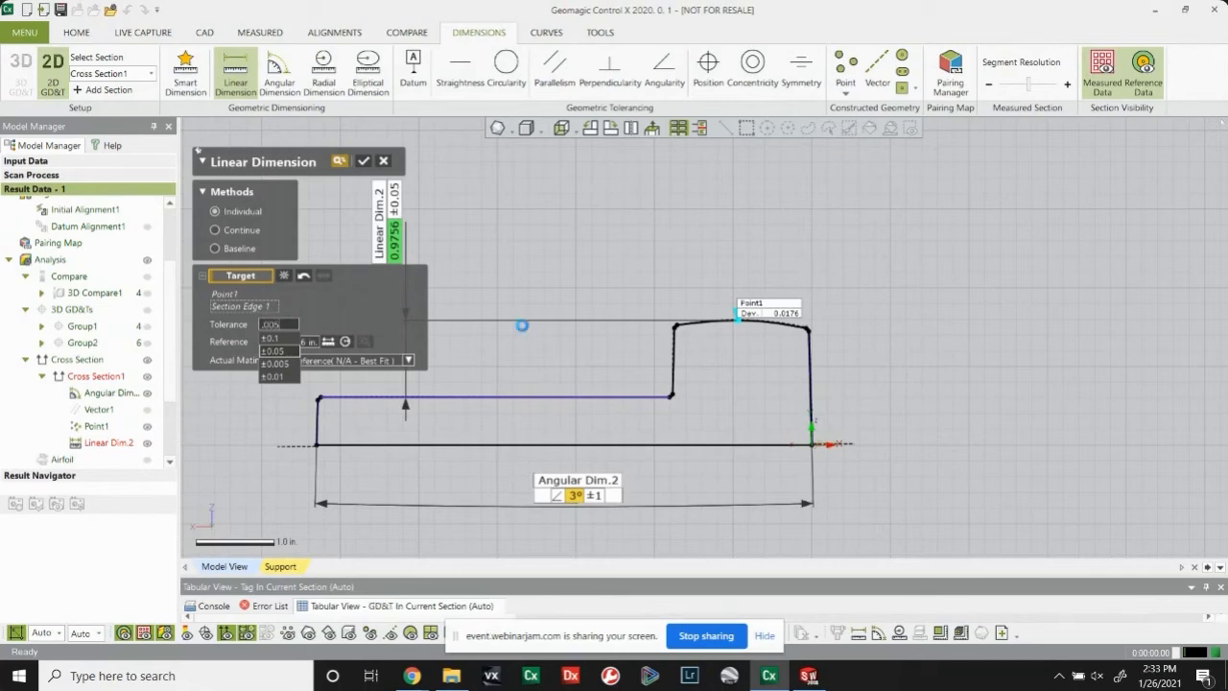
key(Return)
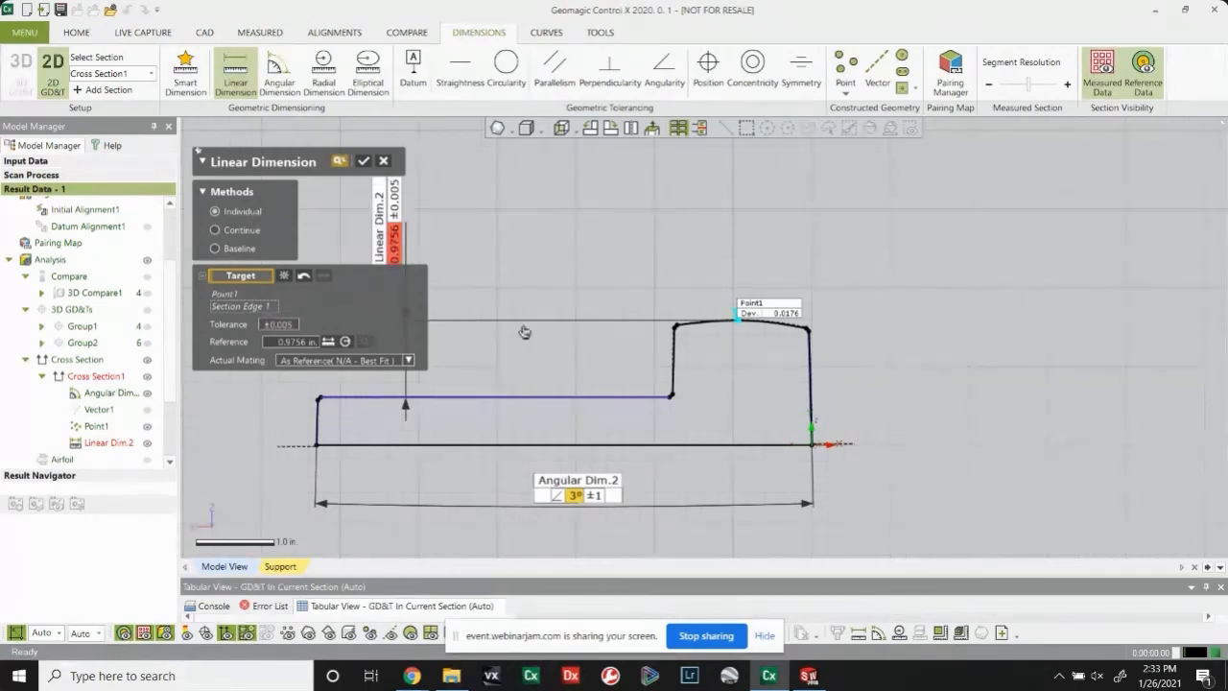
Step: Set the linear dimension's tolerance to ±0.01 and accept the dimension
click(278, 325)
click(278, 357)
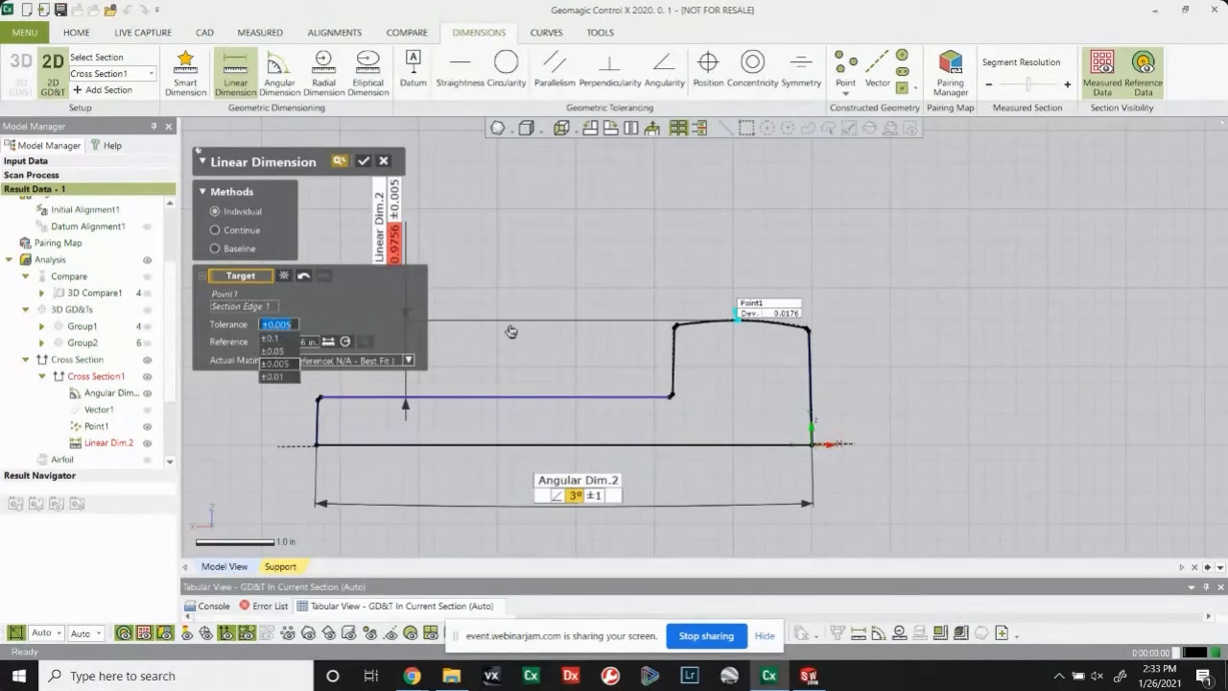
click(511, 331)
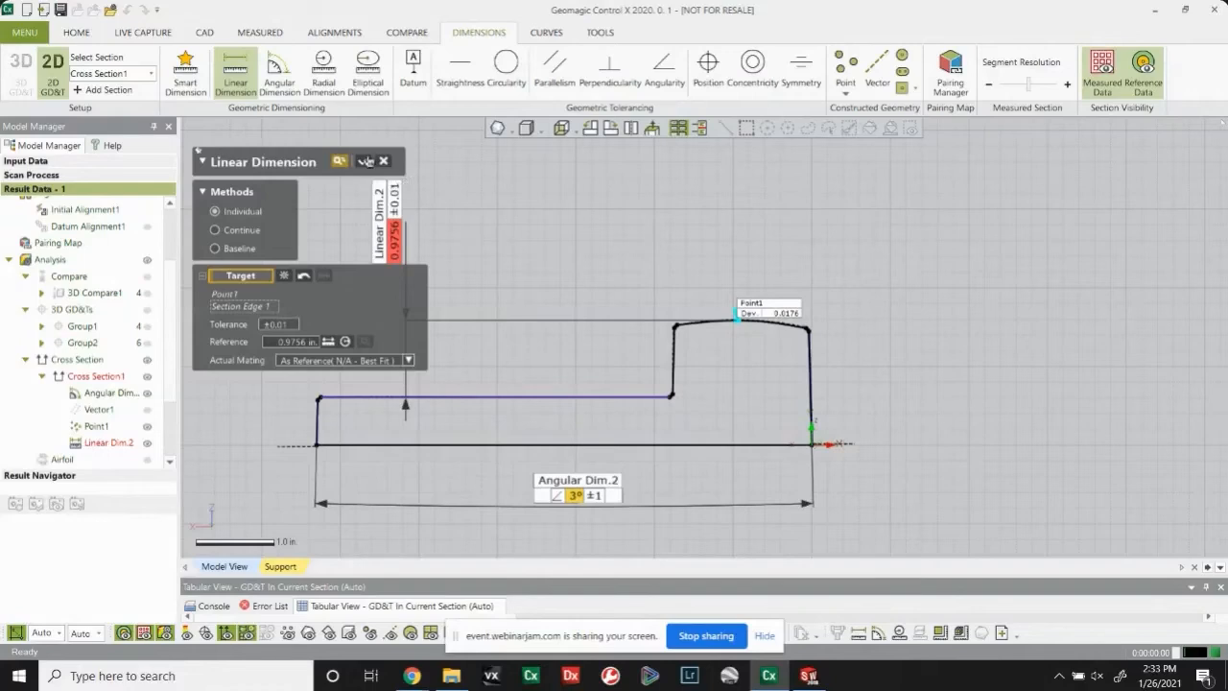
click(364, 162)
Step: Move the linear dimension's label down between its extension lines and exit the cross section editing mode
scroll(718, 311, up, 5)
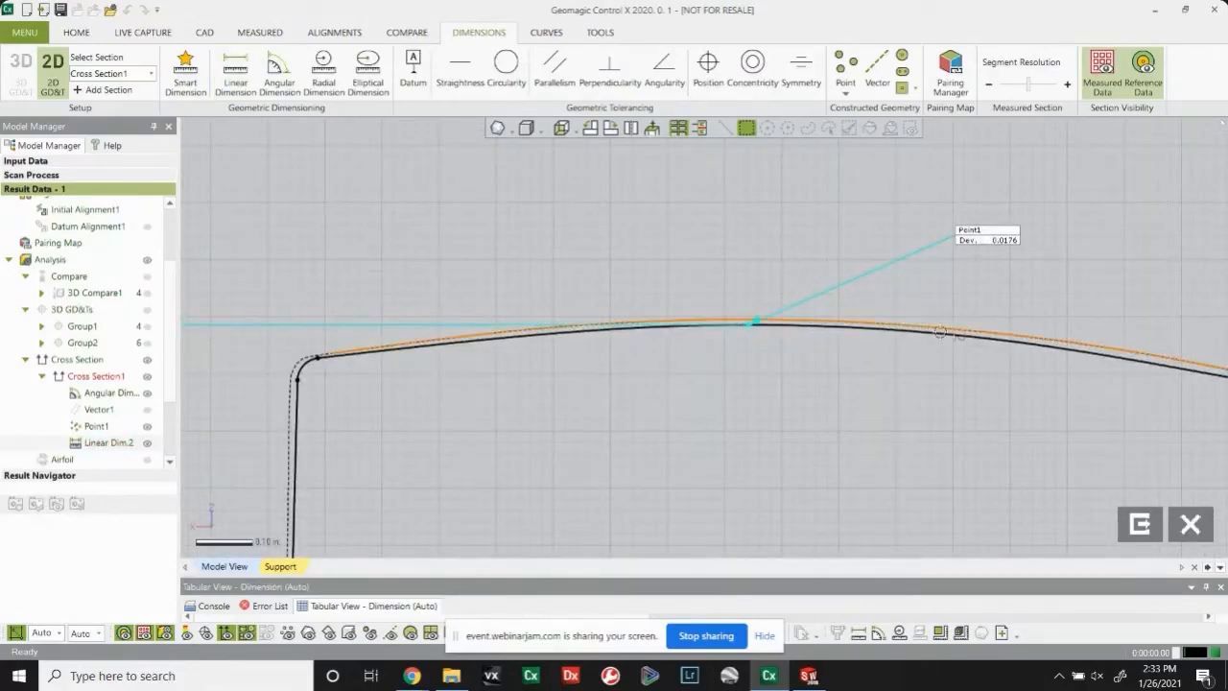
scroll(861, 340, down, 5)
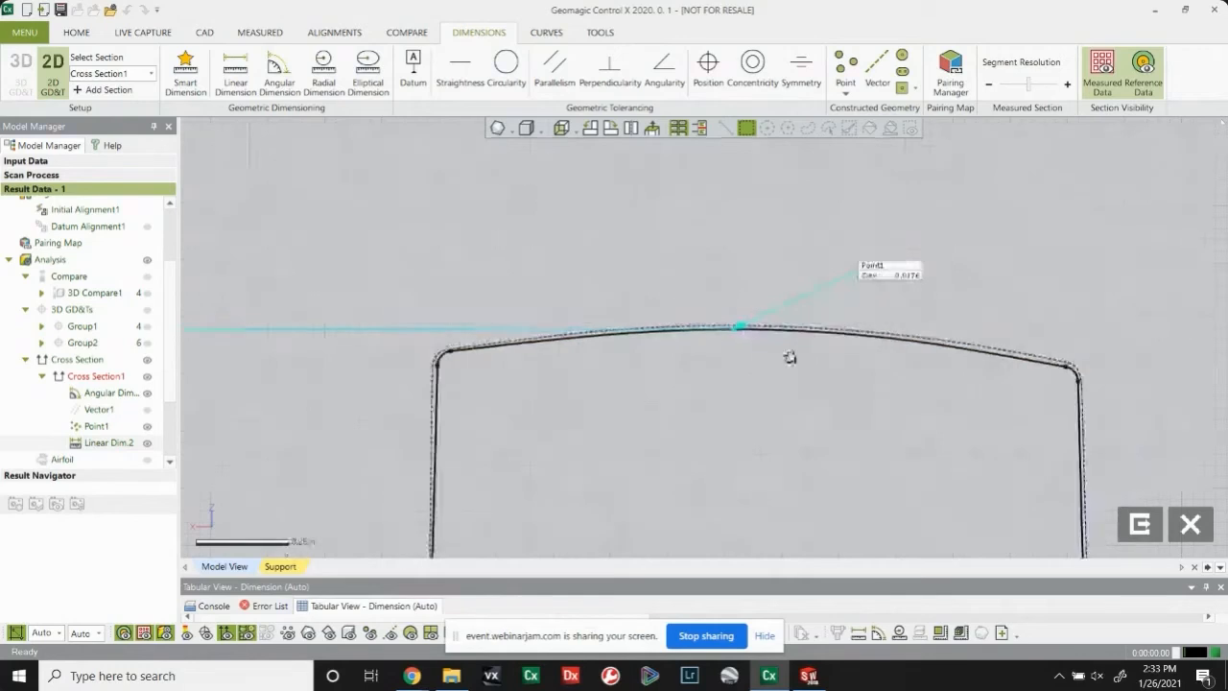
scroll(471, 362, down, 1)
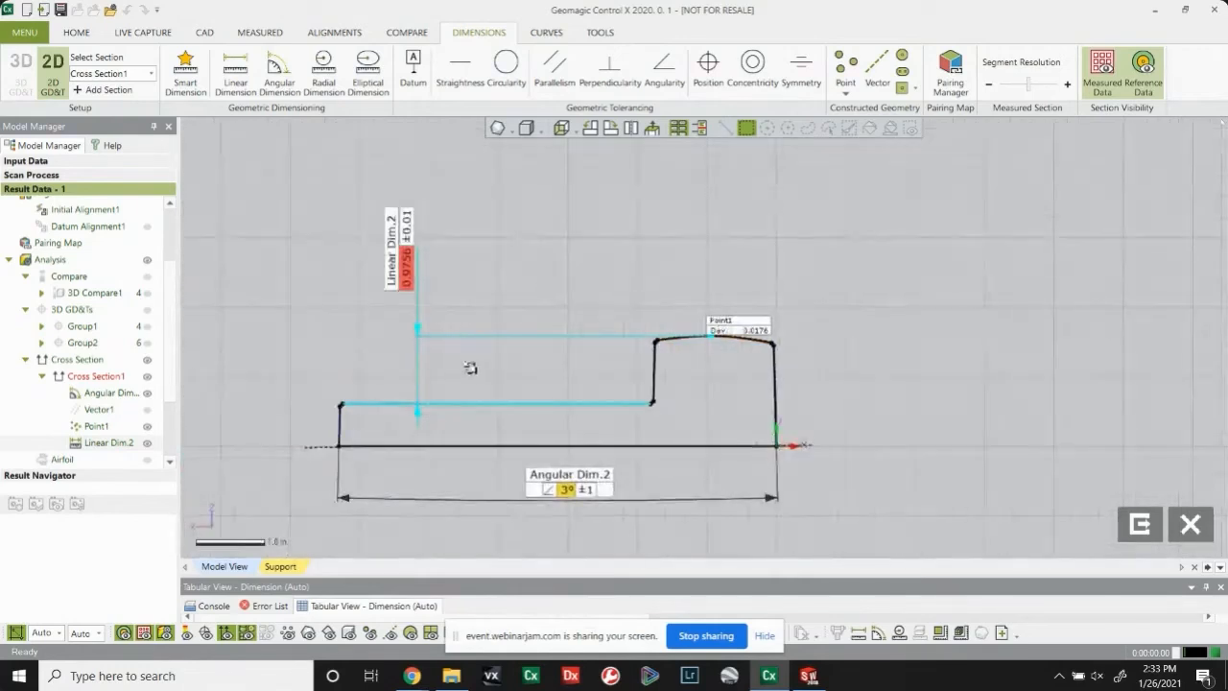
scroll(464, 366, up, 2)
drag(391, 237, 382, 355)
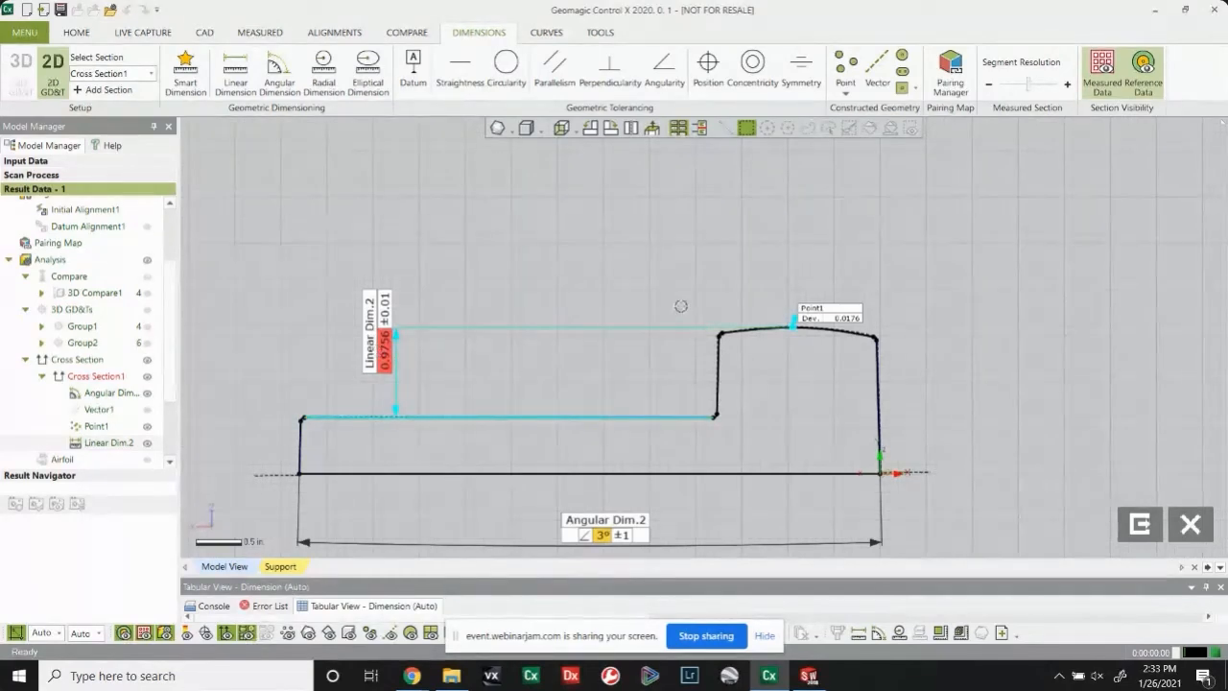
click(1139, 522)
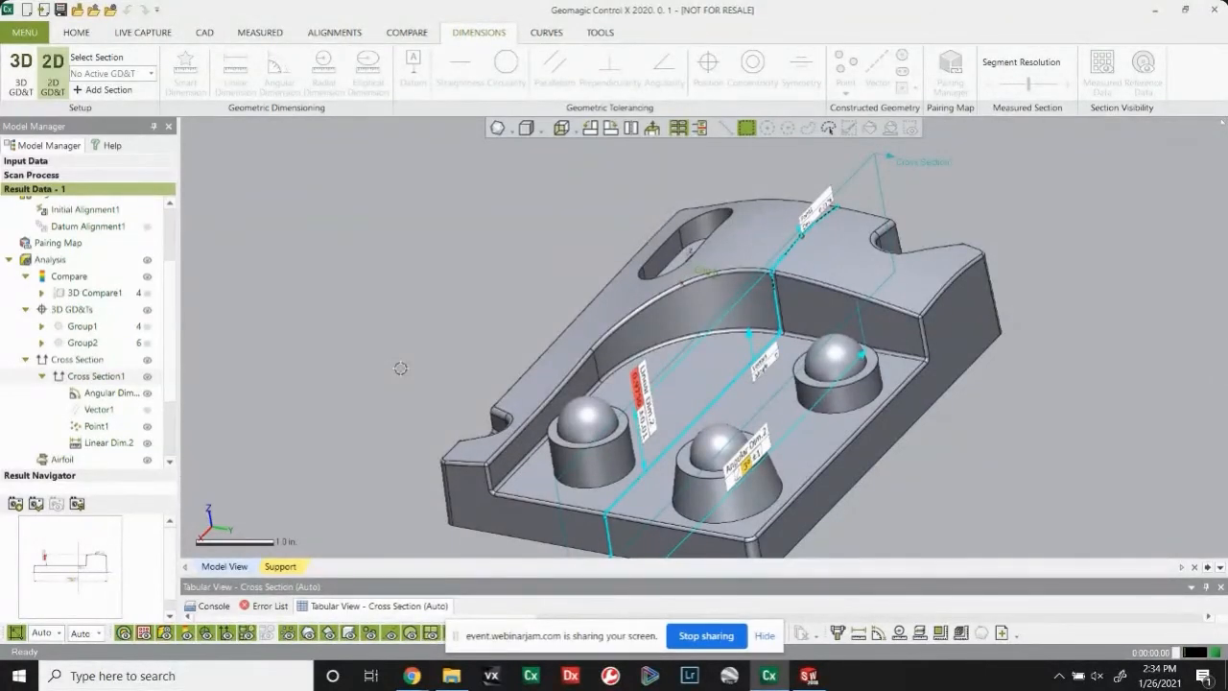
Step: Start generating a report for Result Data - 1 and remove Initial Alignment1 from its selected entities
click(599, 32)
click(600, 62)
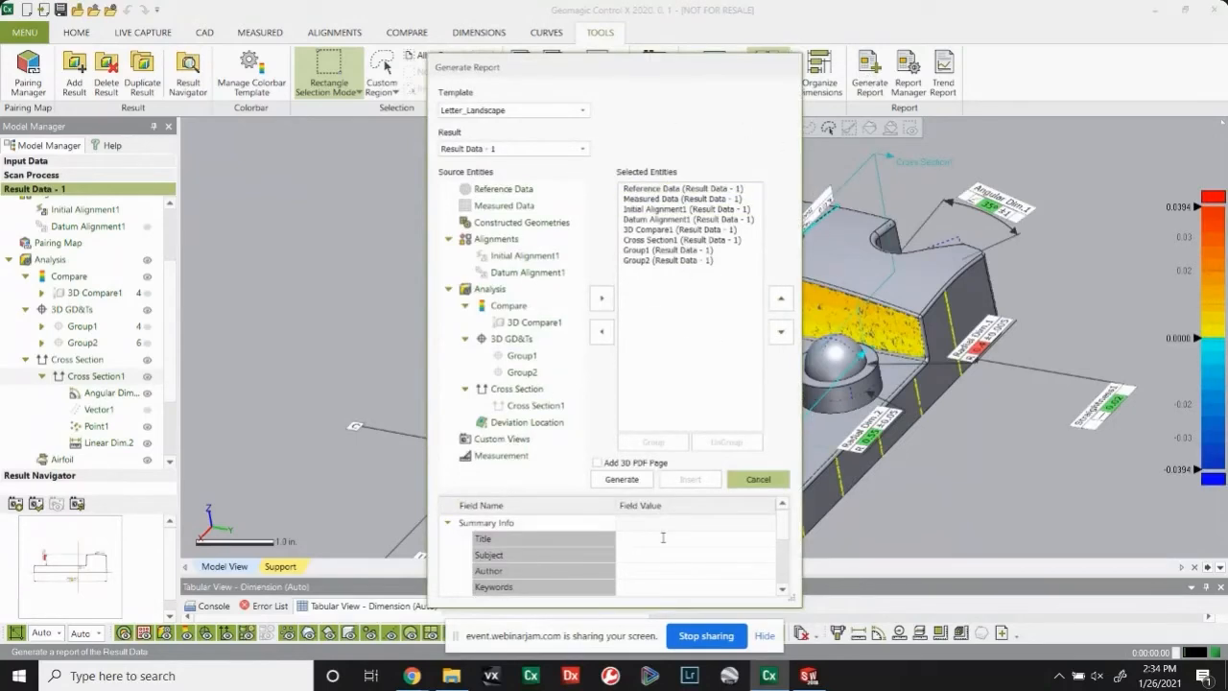
click(656, 209)
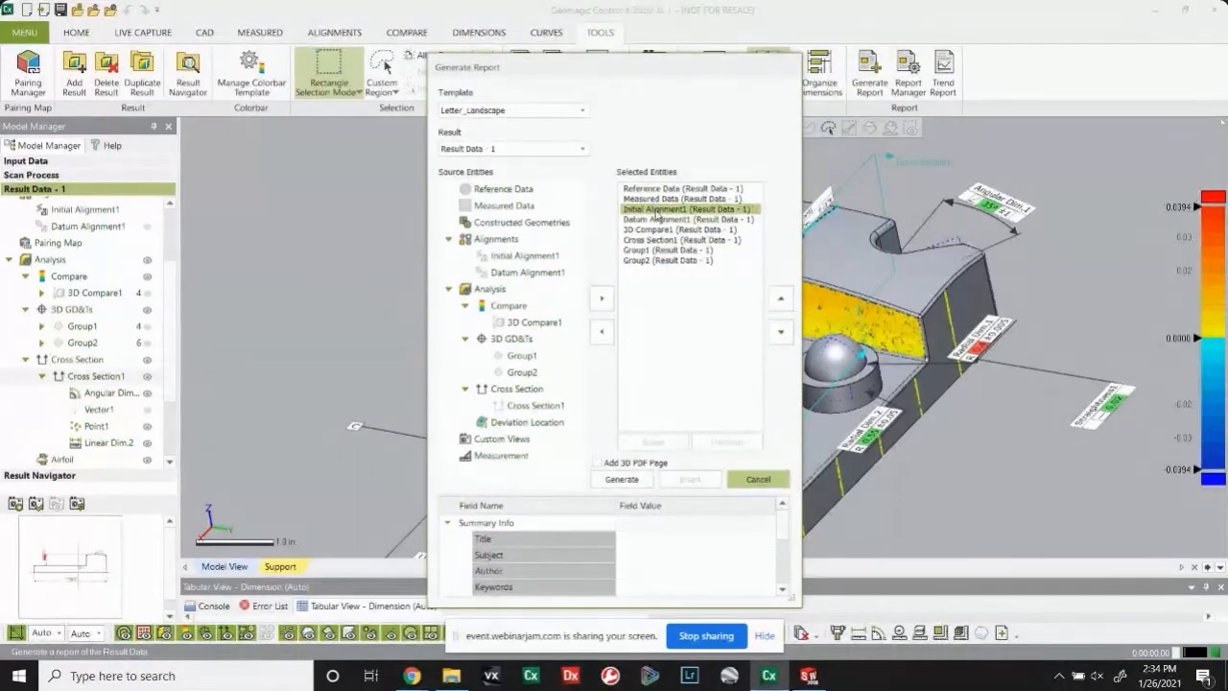
ctrl+click(655, 251)
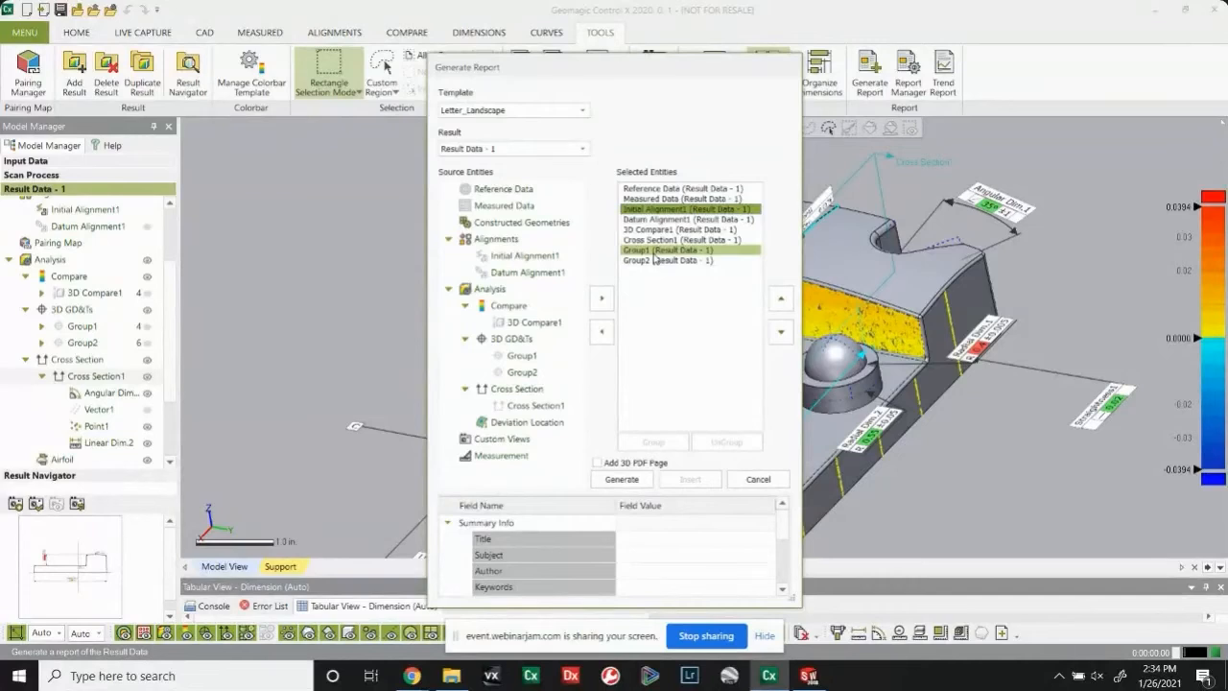
click(601, 331)
Step: Move Group1 and Group2 above Cross Section1 in the report's selected entities and generate the report
click(667, 240)
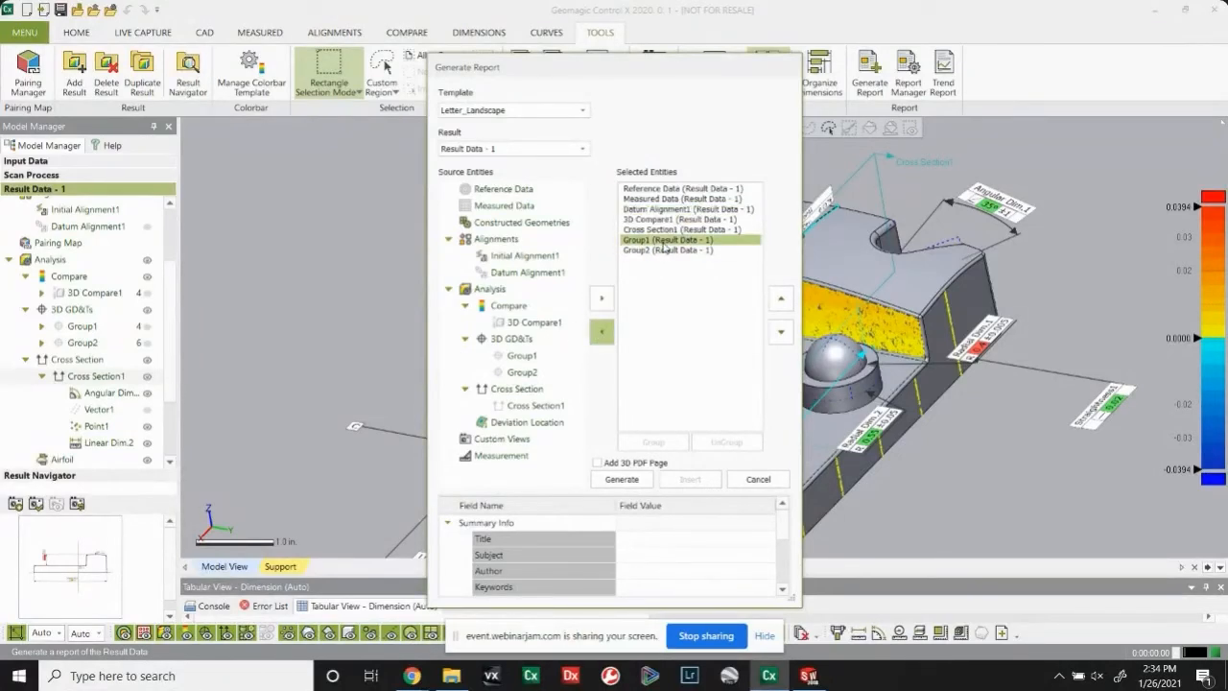
shift+click(667, 250)
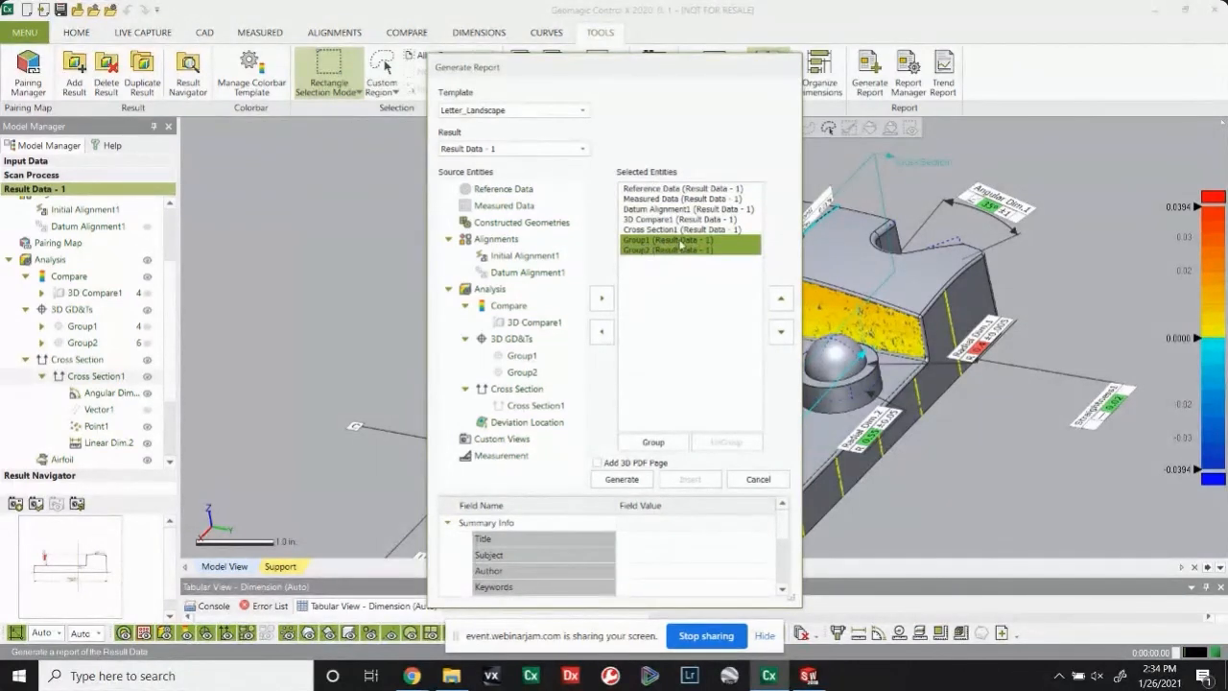
click(781, 298)
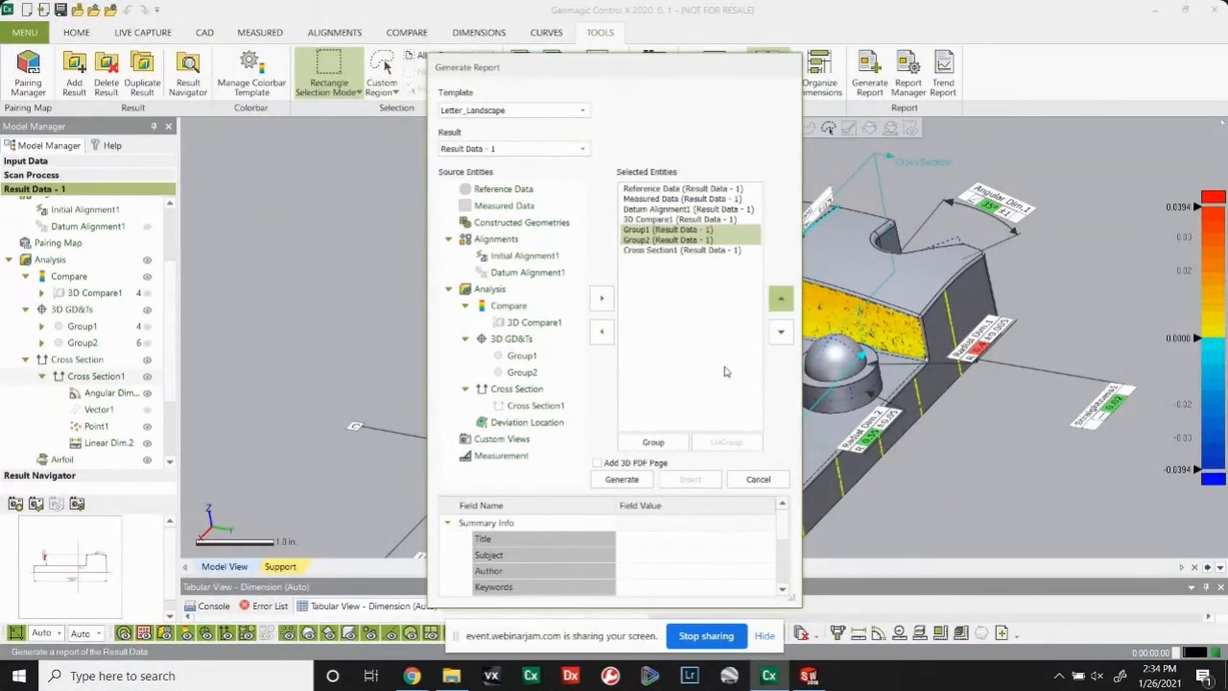
shift+click(682, 252)
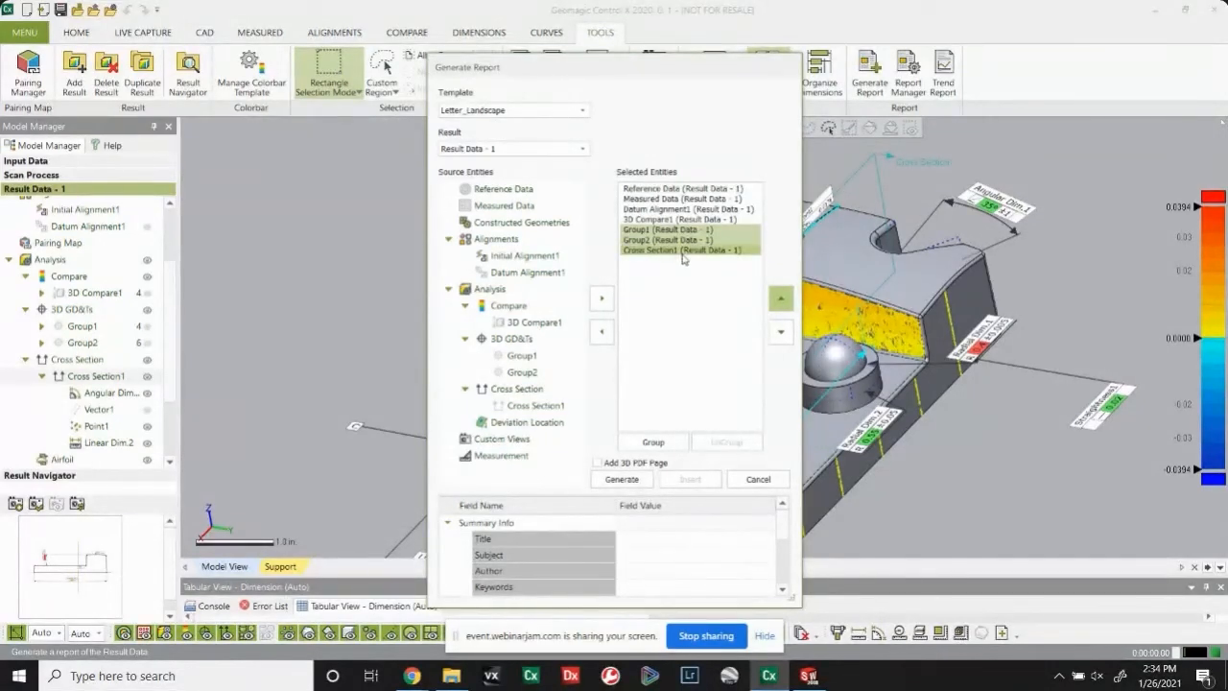
ctrl+click(683, 251)
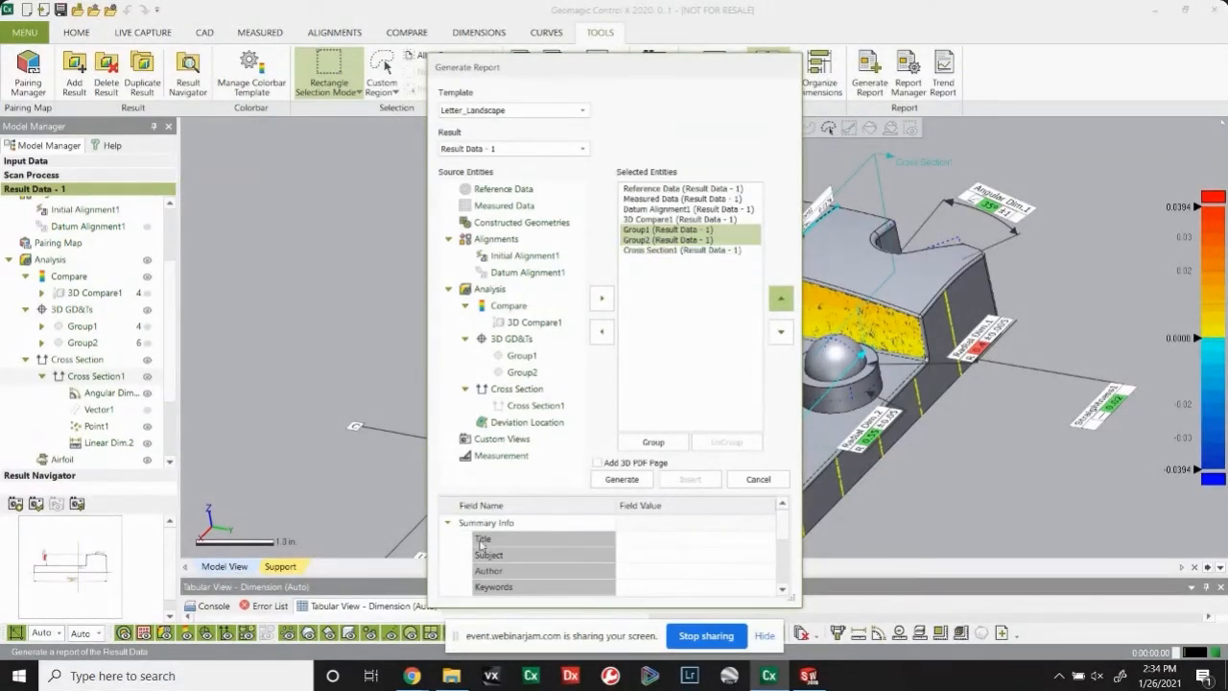
scroll(547, 566, down, 3)
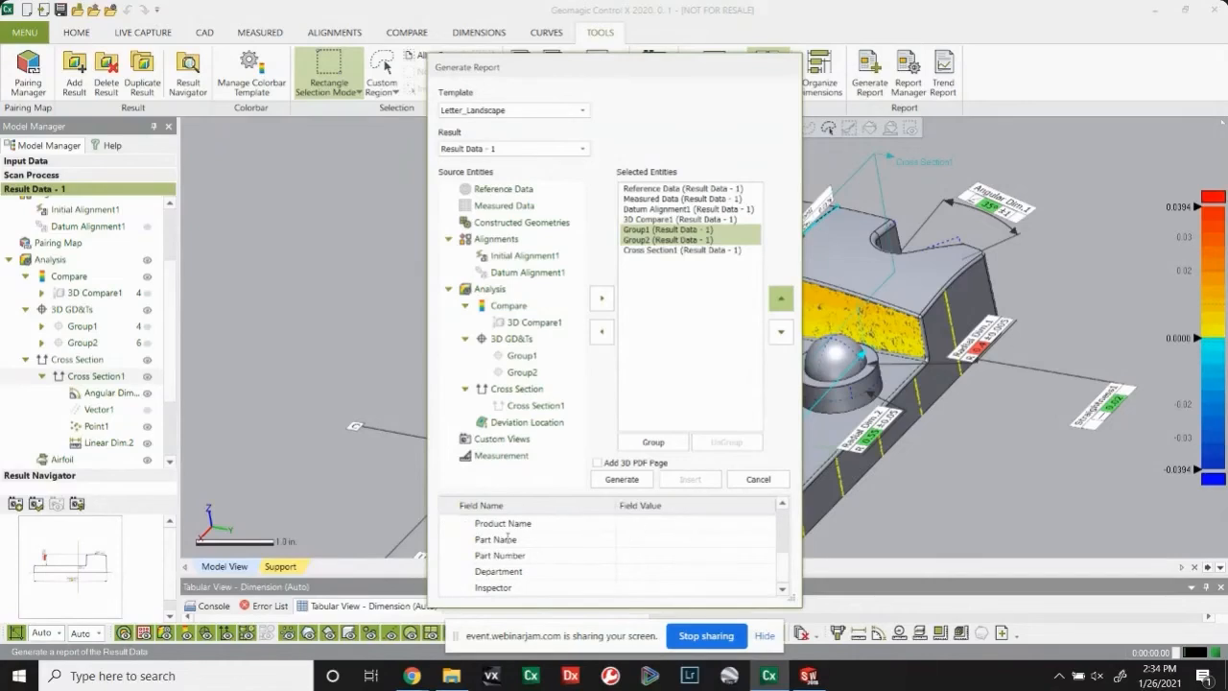
click(622, 480)
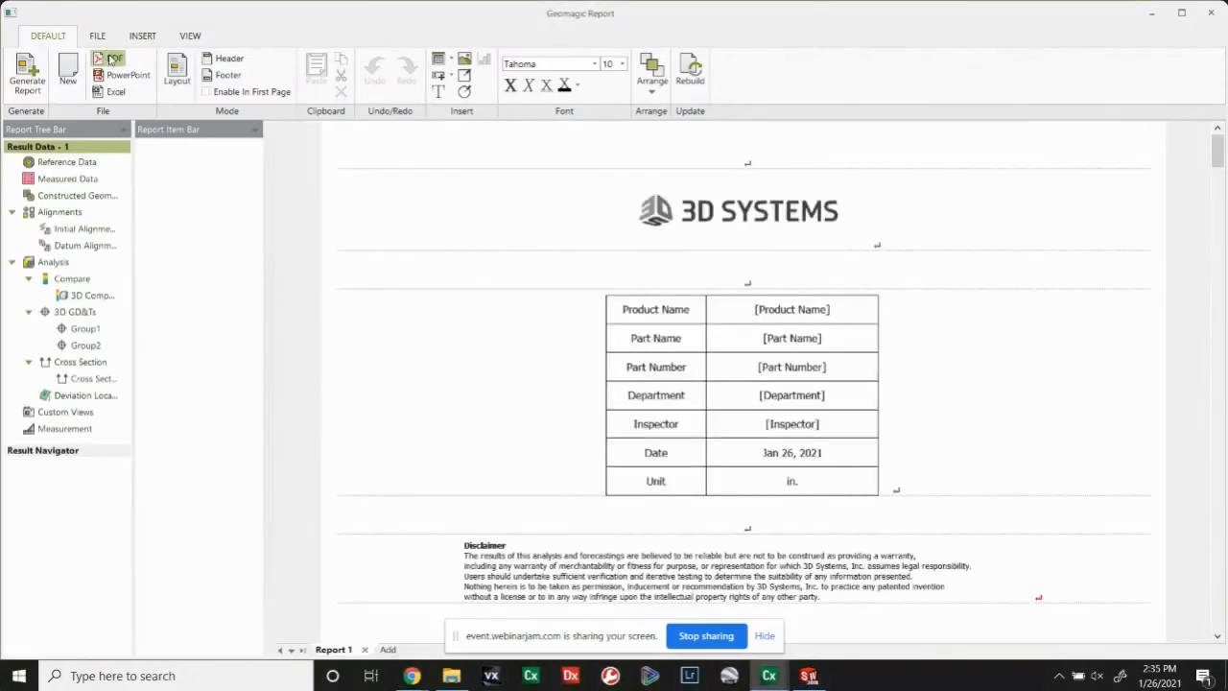
Step: Review the report's cover page and its reference data, measured data and datum alignment pages
scroll(841, 383, down, 3)
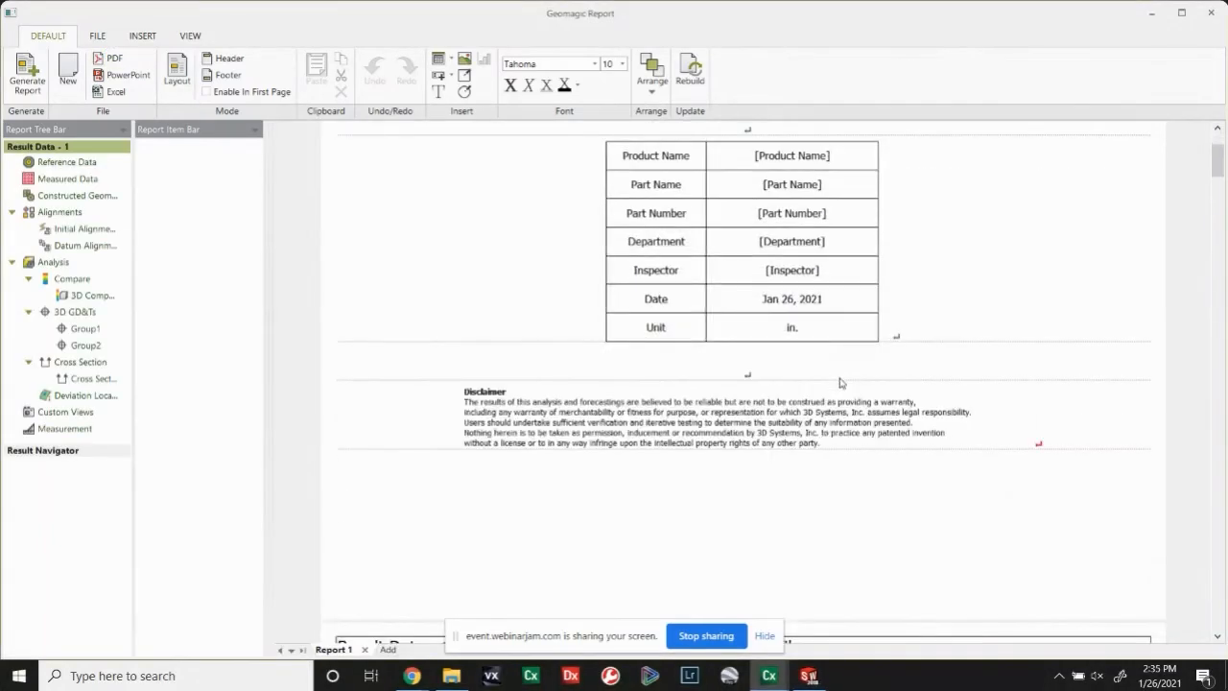
scroll(841, 383, up, 3)
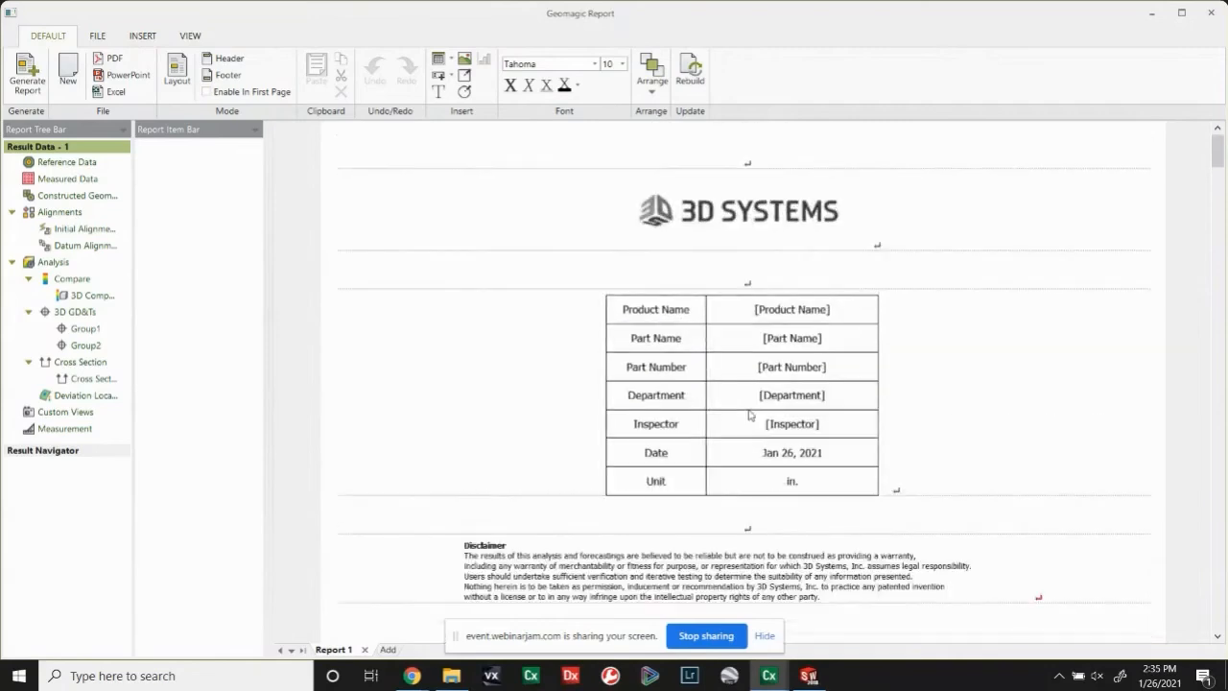
scroll(782, 451, down, 10)
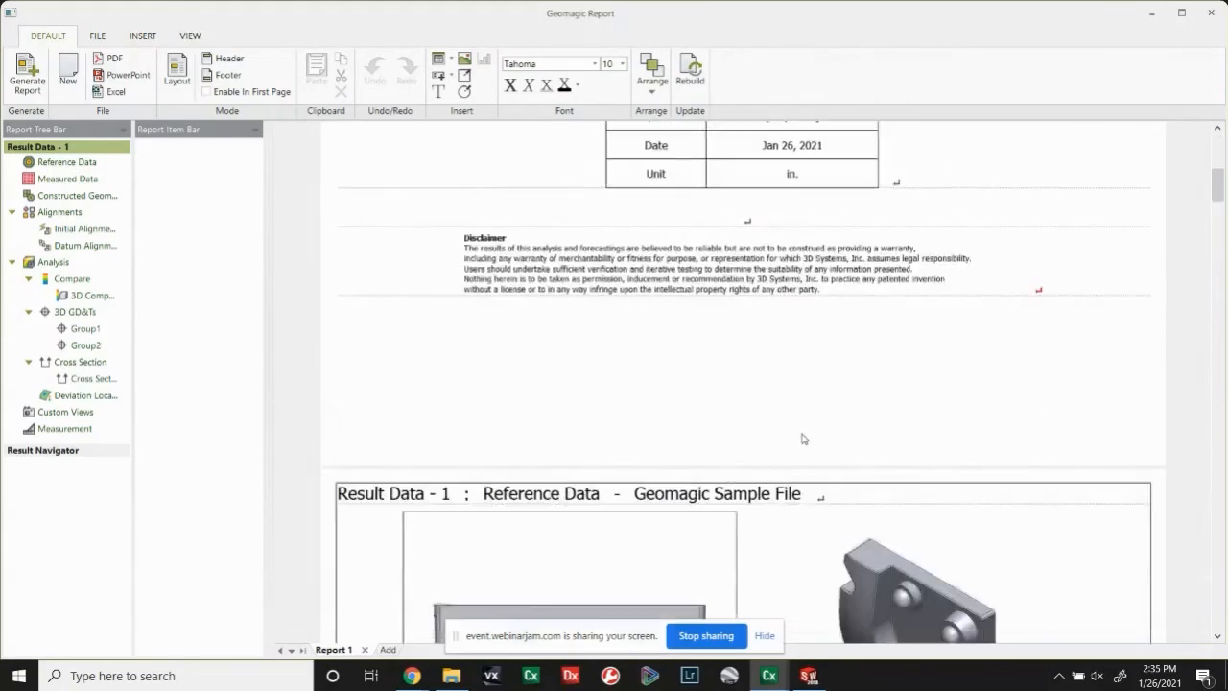
scroll(605, 361, down, 3)
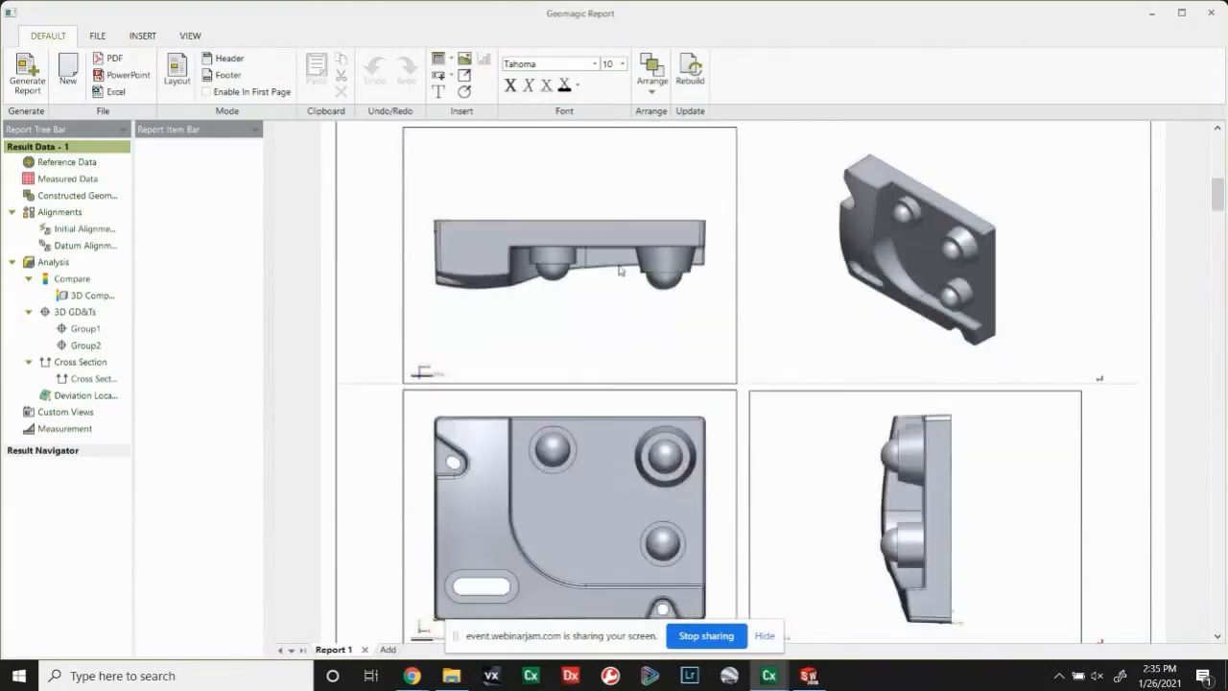
scroll(848, 352, up, 3)
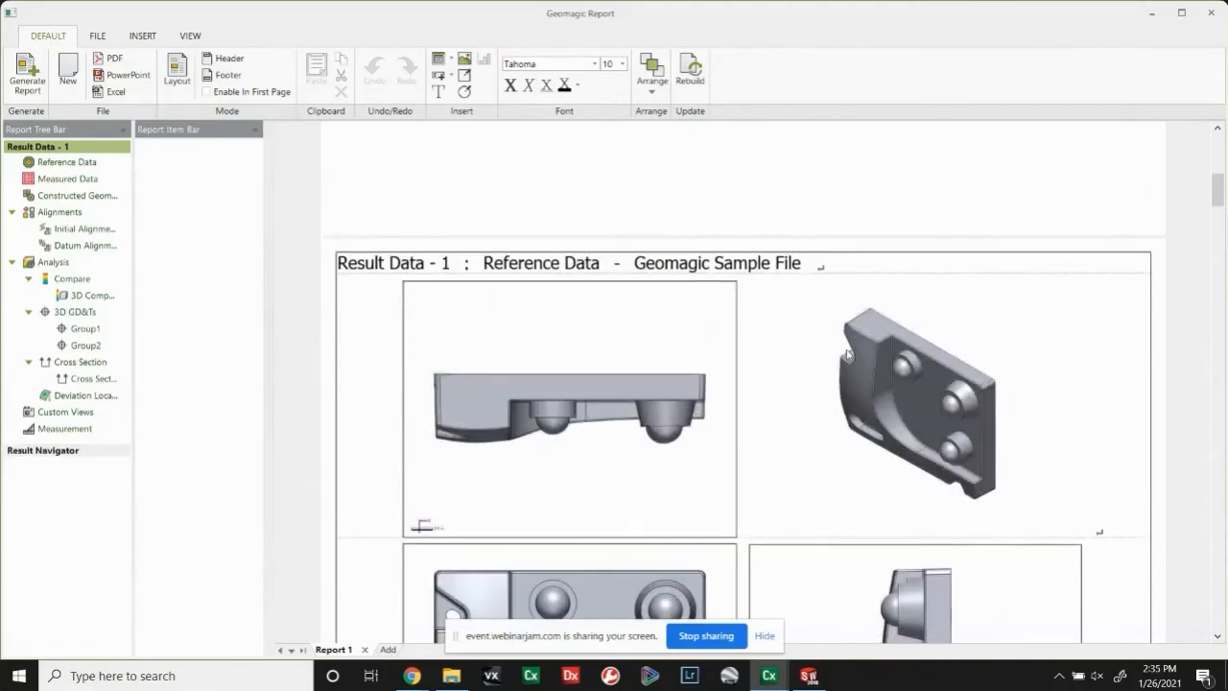
scroll(849, 355, down, 3)
scroll(892, 296, down, 4)
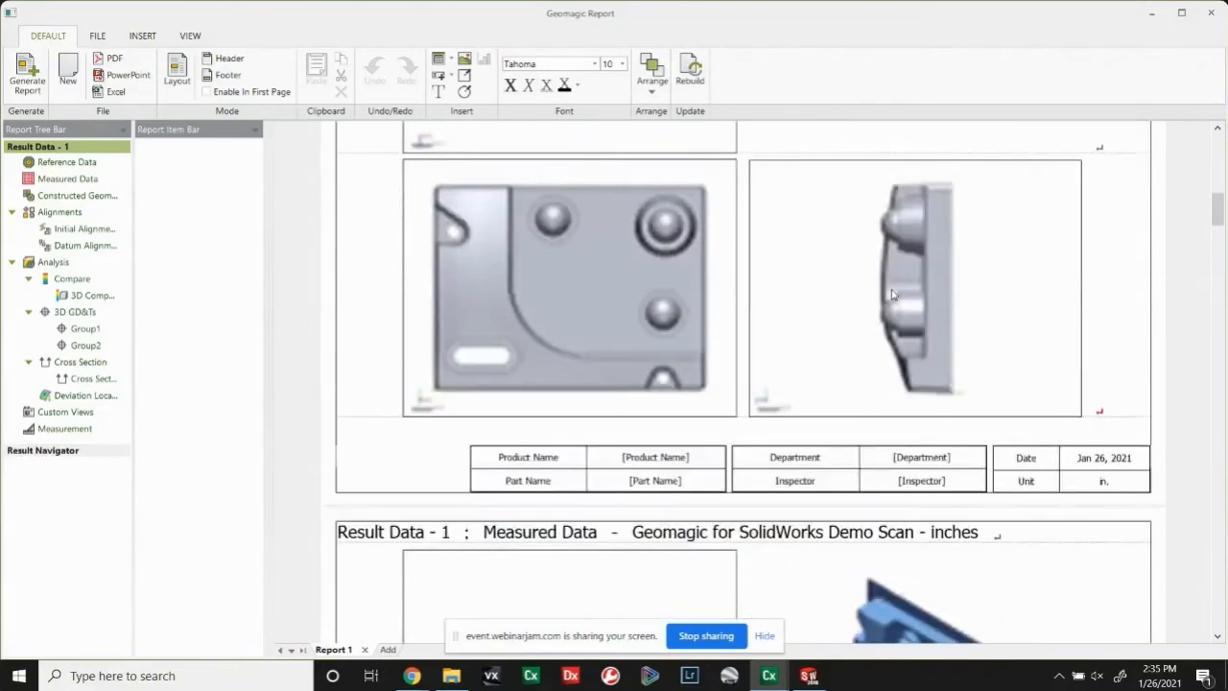
scroll(895, 322, down, 5)
scroll(896, 322, up, 7)
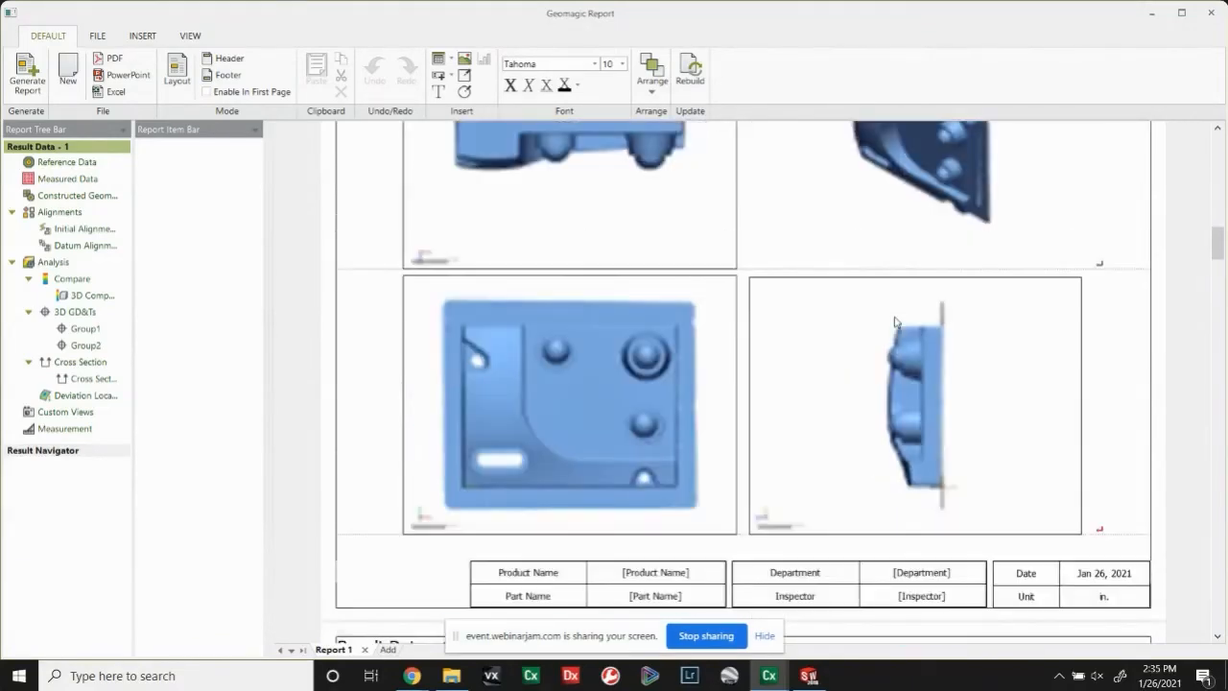
scroll(896, 322, down, 6)
scroll(893, 318, down, 6)
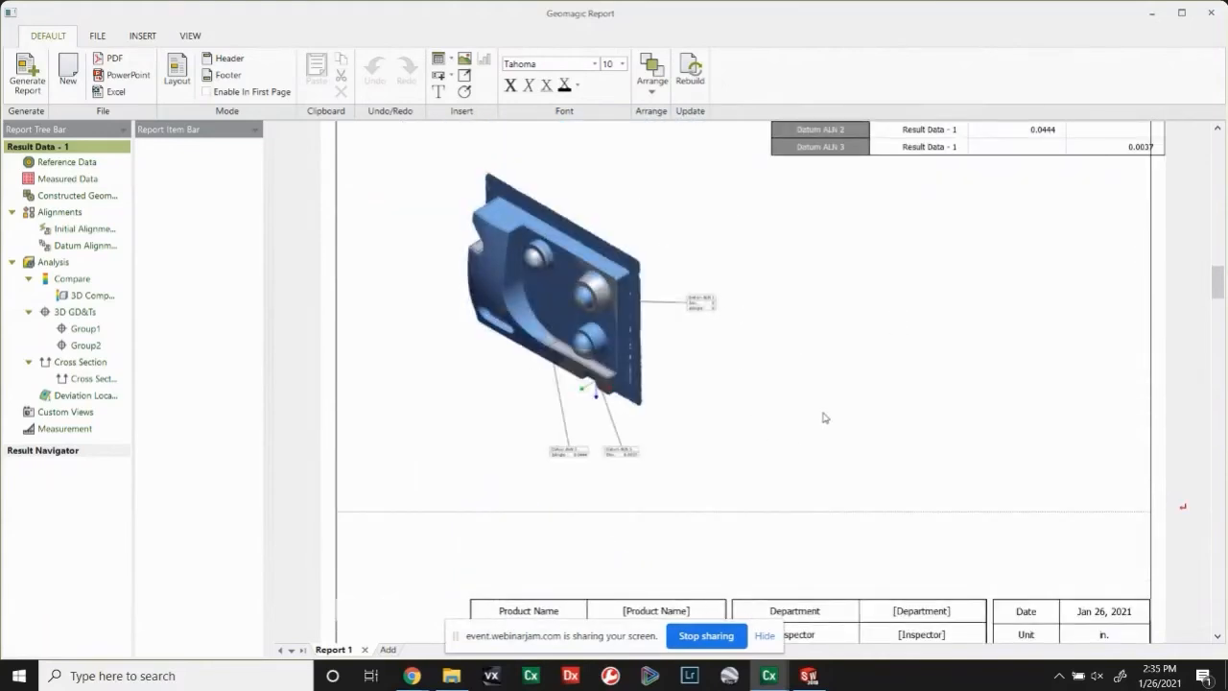
Step: Examine the report's 3D Compare1 page and the dimension and geometric tolerance pages of the GD&T groups
scroll(828, 411, down, 3)
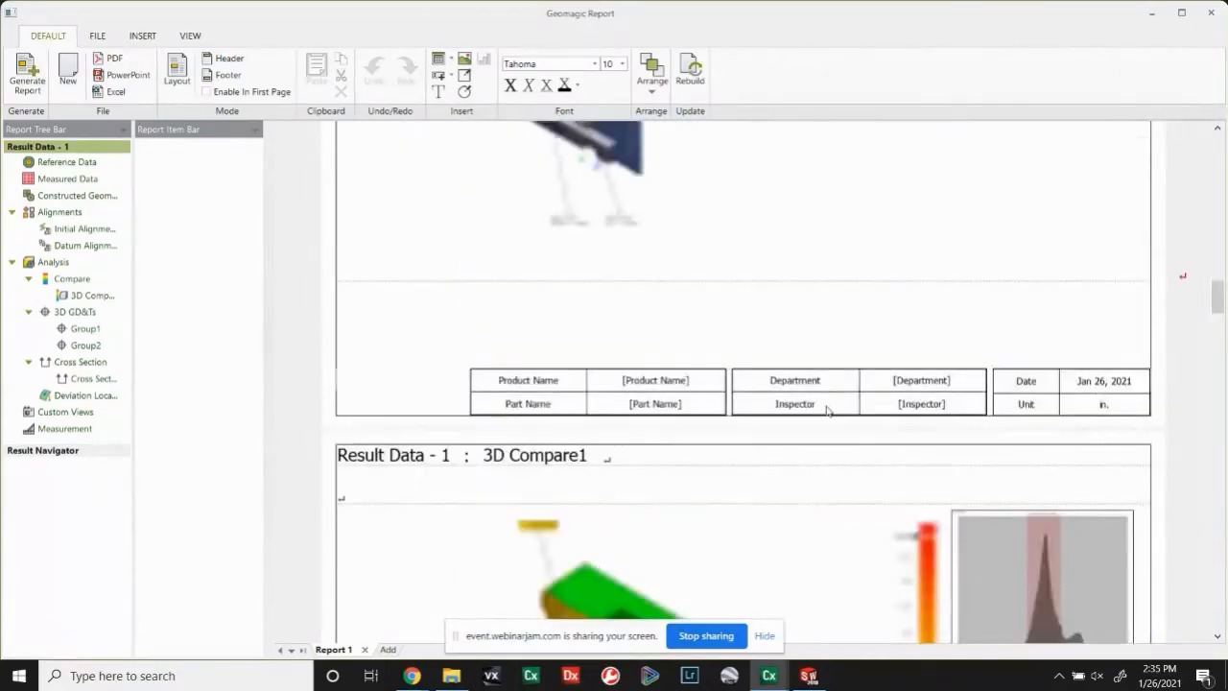
scroll(830, 409, down, 3)
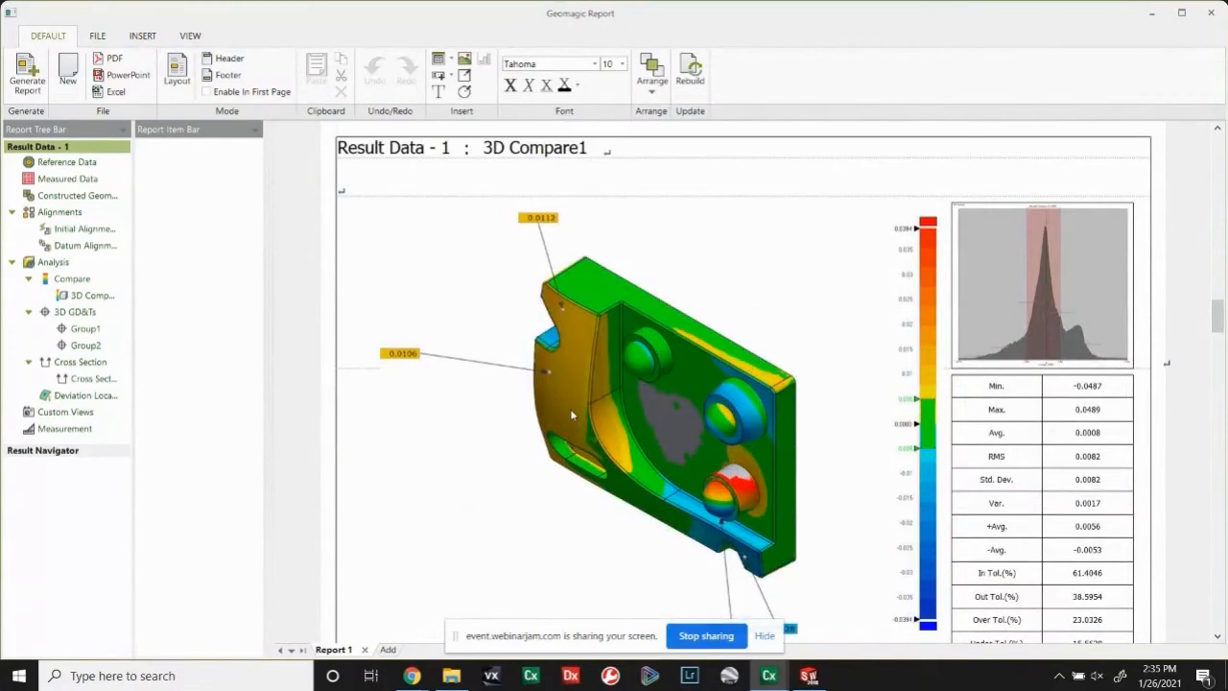
scroll(597, 424, down, 5)
scroll(612, 420, down, 10)
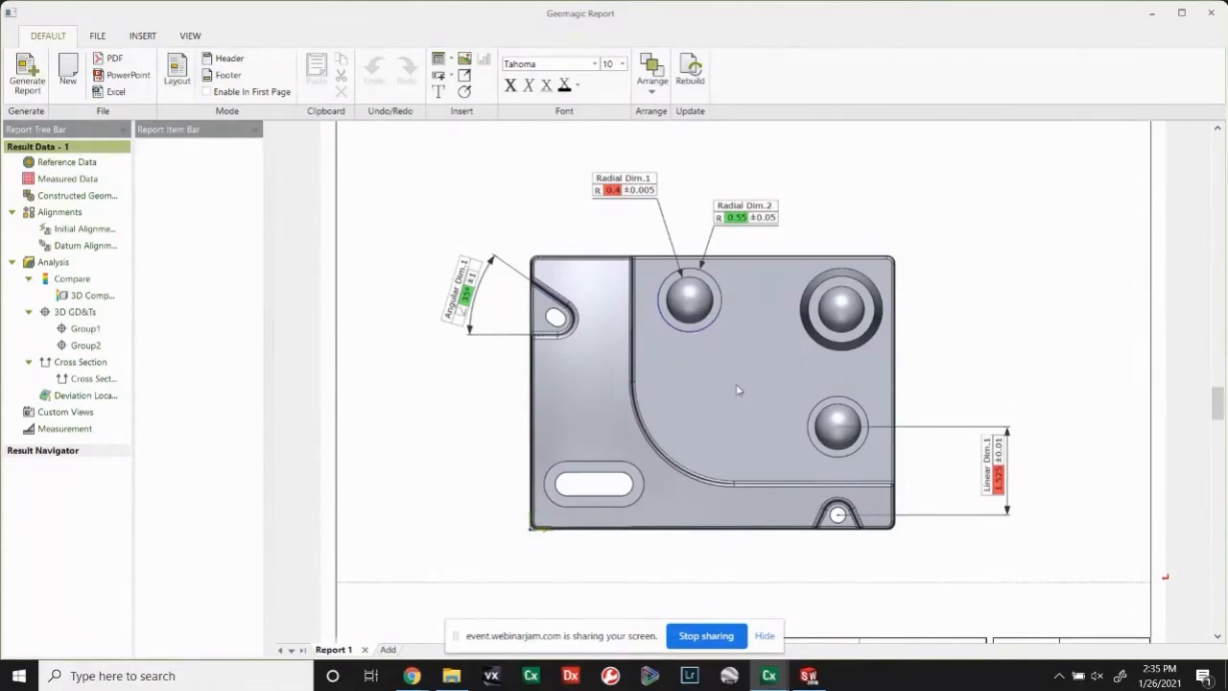
scroll(713, 268, down, 8)
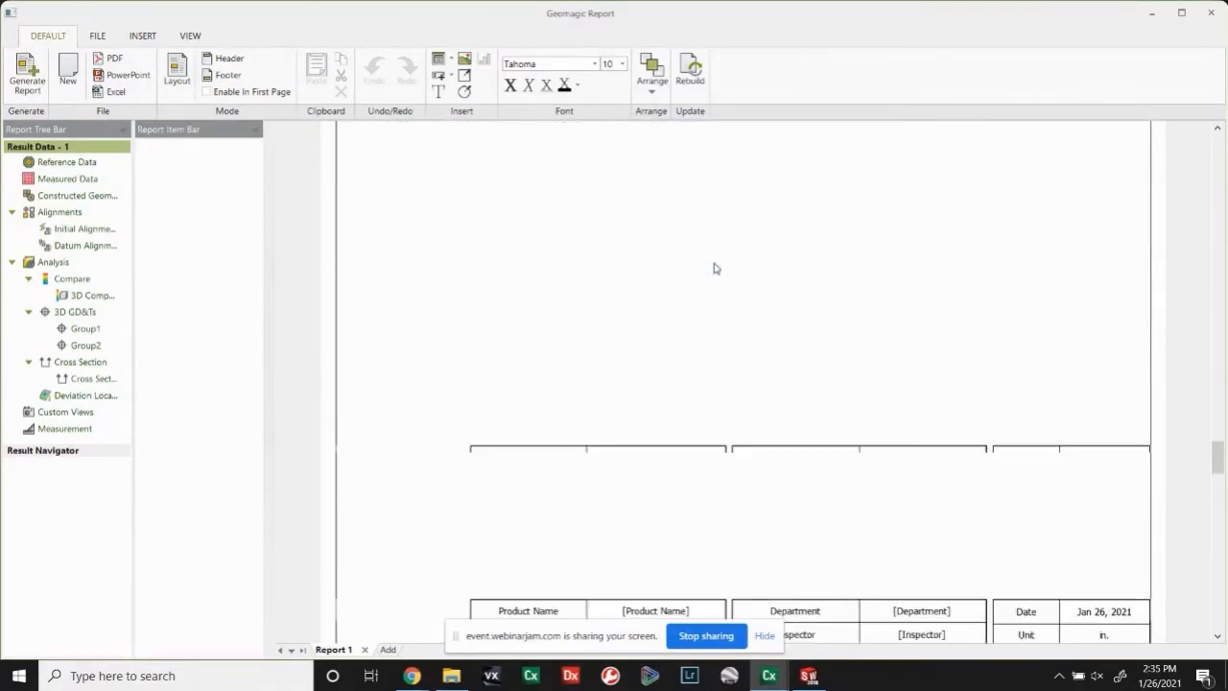
scroll(713, 268, down, 2)
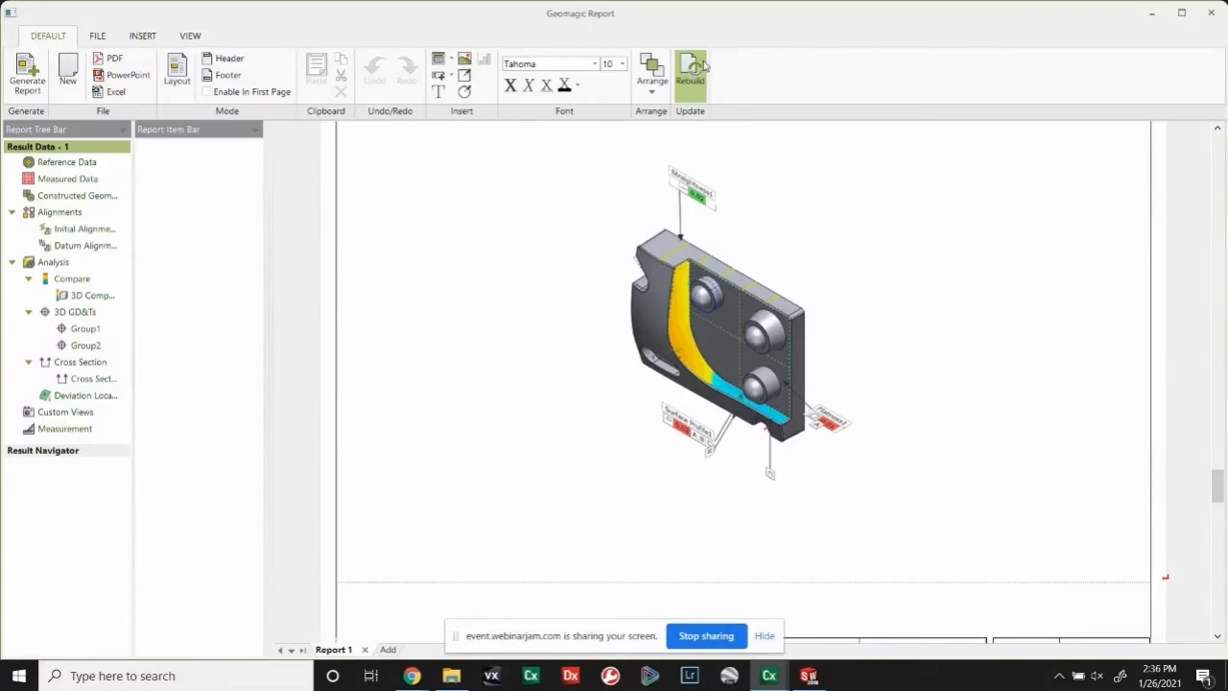
scroll(788, 325, down, 4)
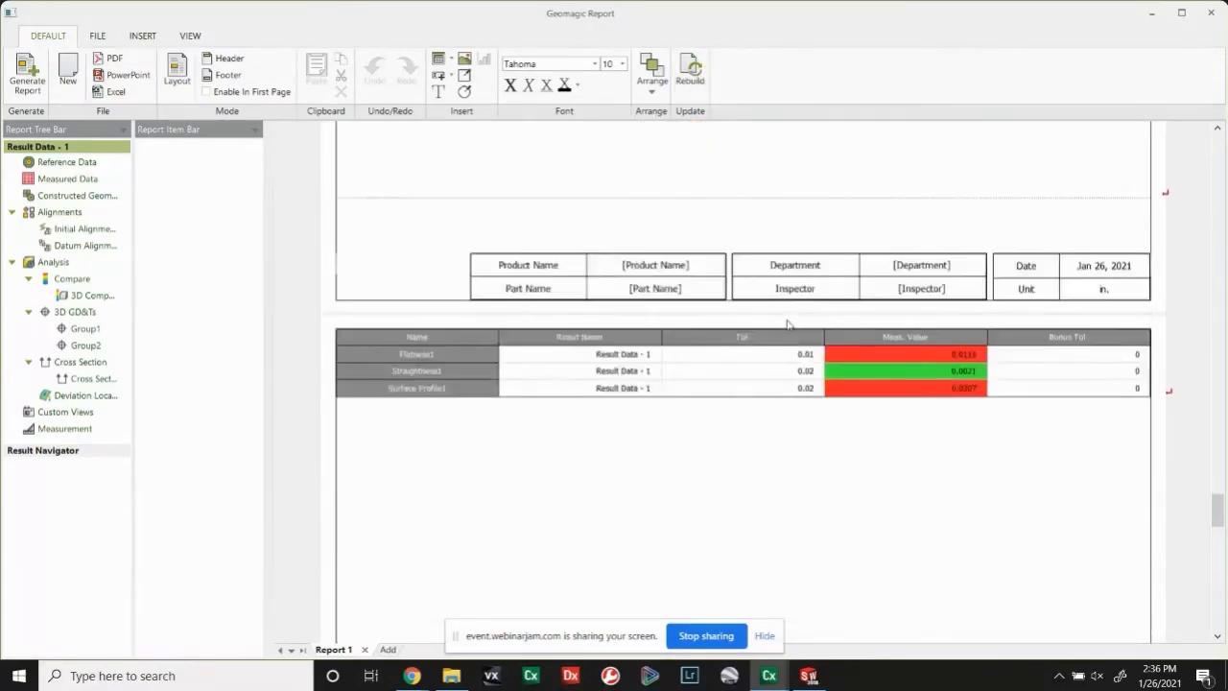
Step: Examine the report's cross section drawing and its result tables, and return to the geometric tolerance page
scroll(788, 325, down, 10)
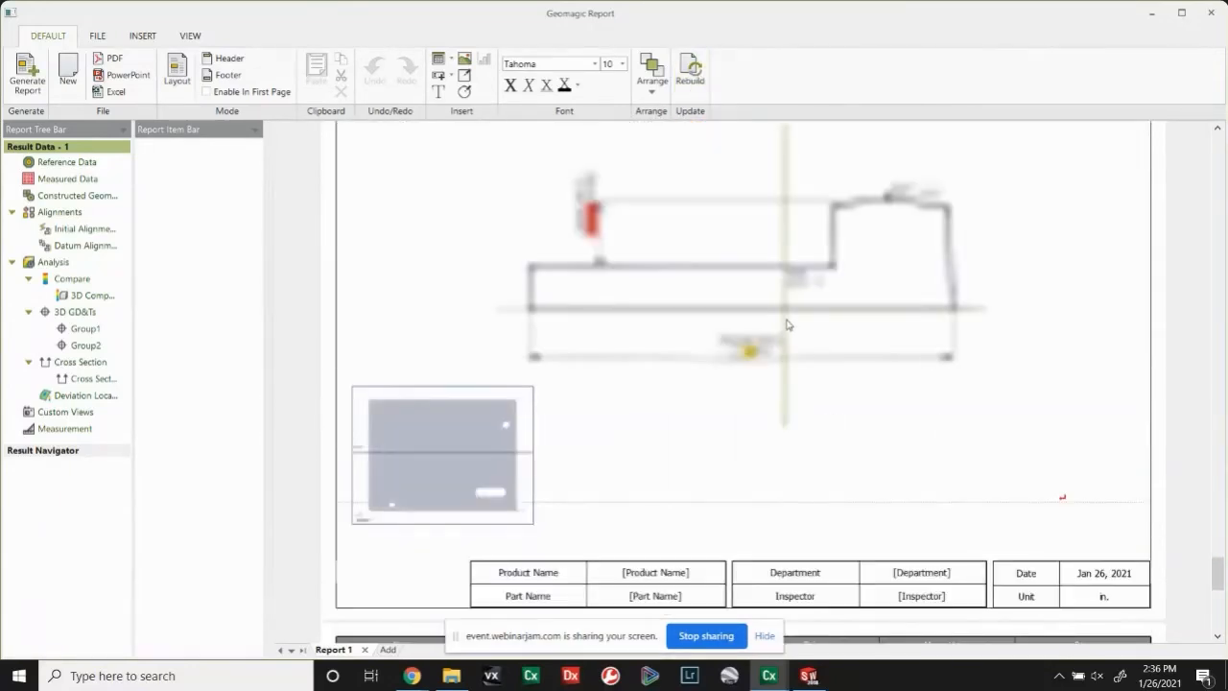
scroll(788, 325, up, 1)
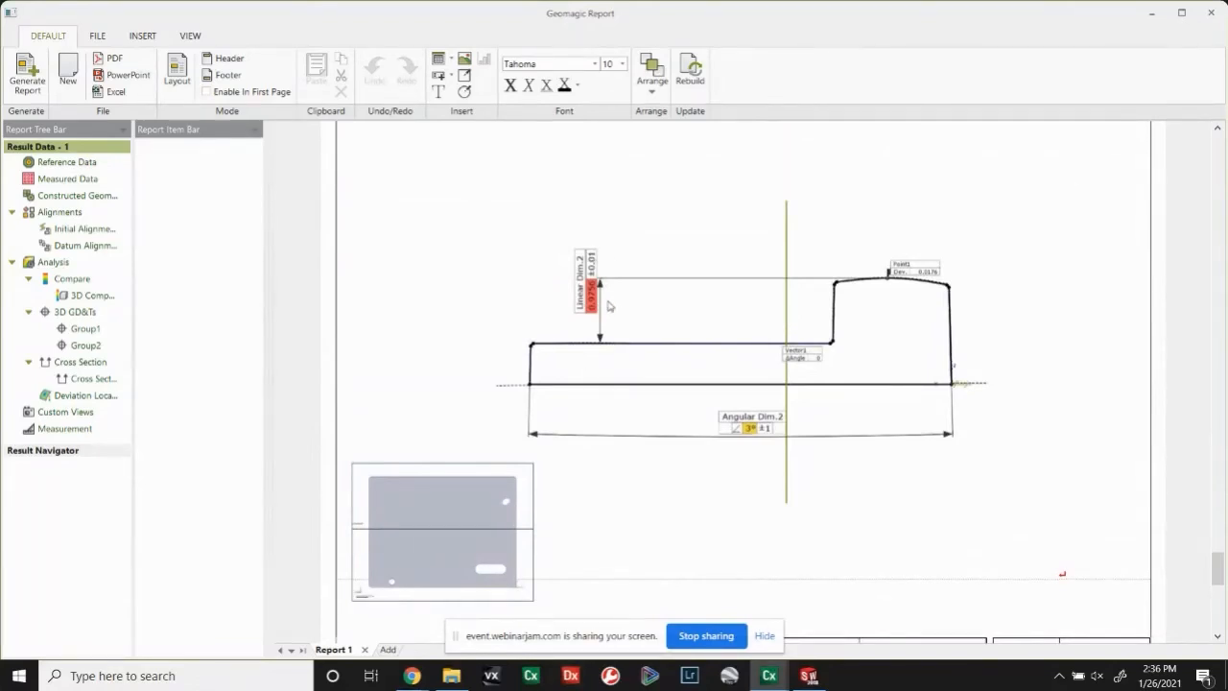
scroll(718, 444, down, 1)
scroll(729, 456, down, 4)
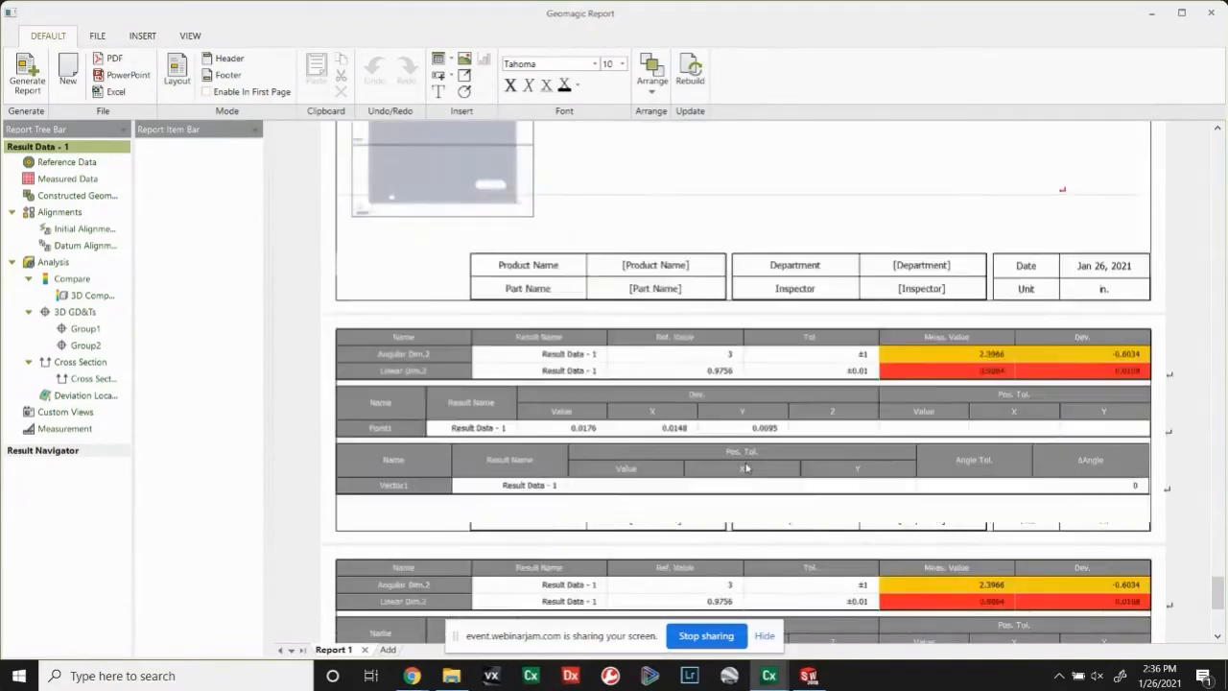
scroll(603, 363, up, 5)
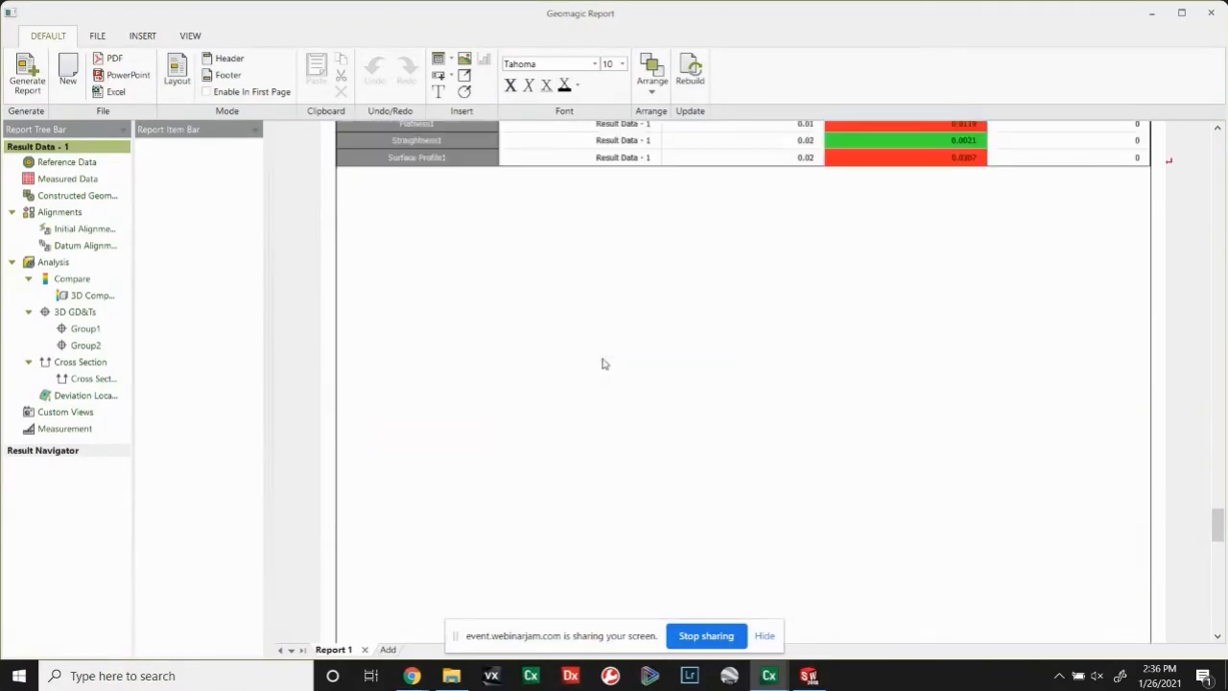
scroll(614, 361, up, 2)
scroll(739, 327, up, 5)
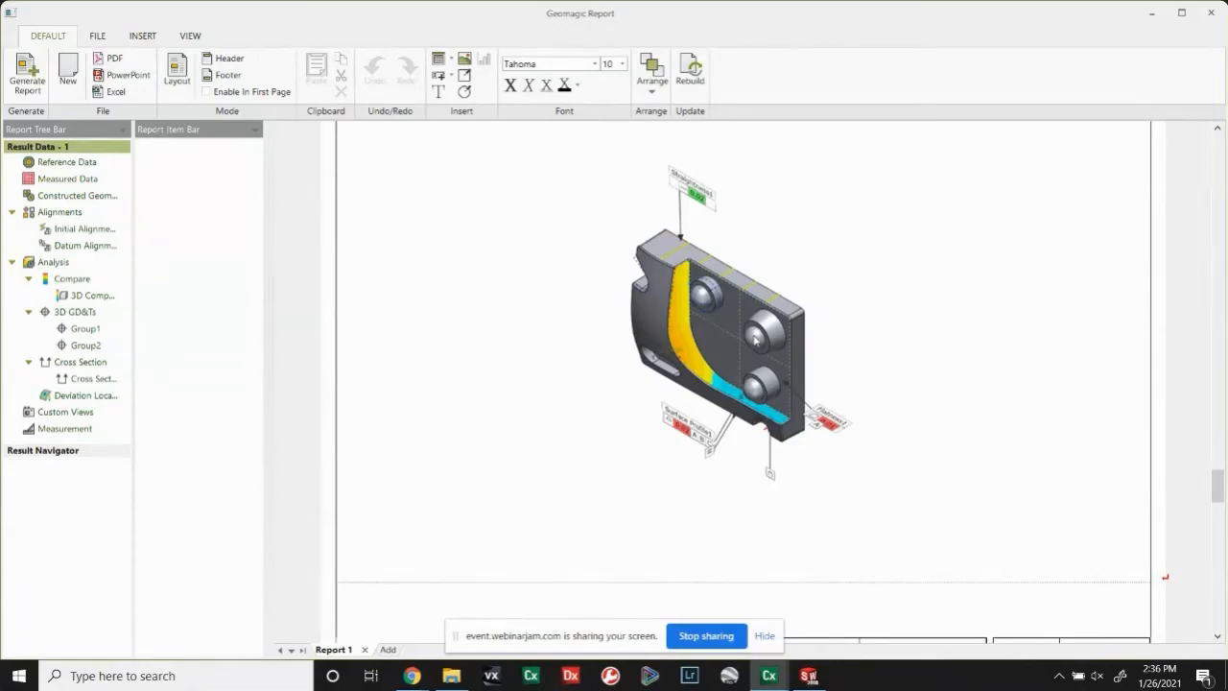
Step: Switch to the WebinarJam live broadcast window in Chrome
click(412, 676)
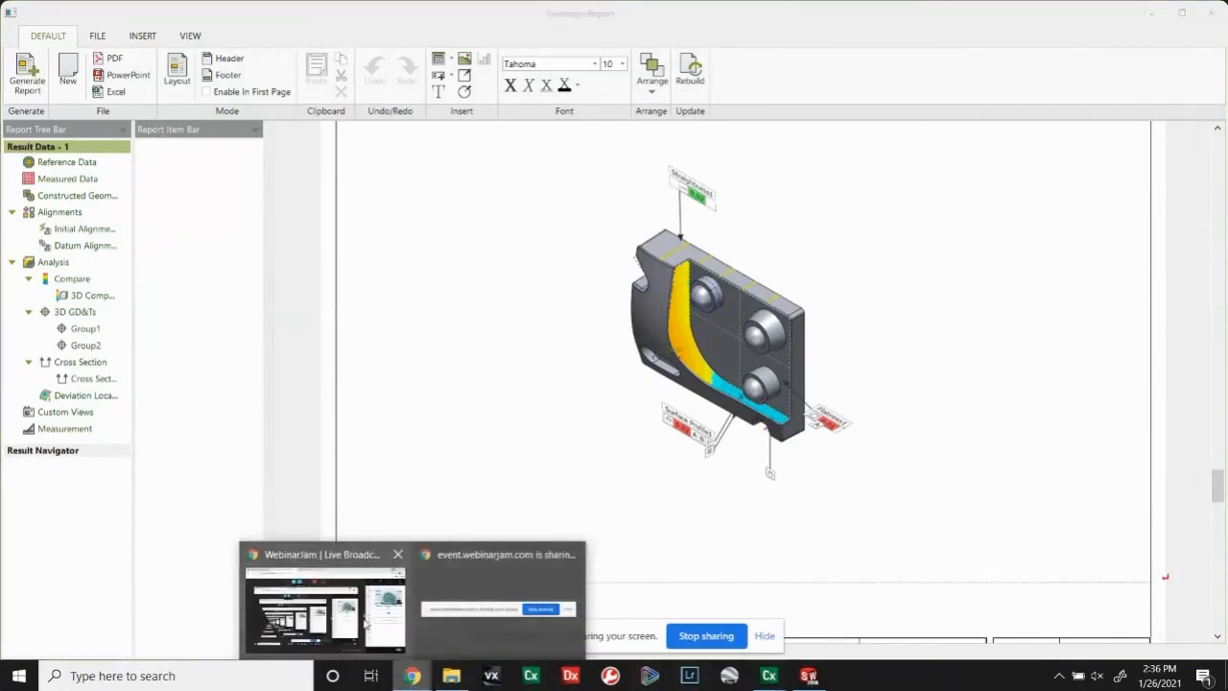
click(365, 622)
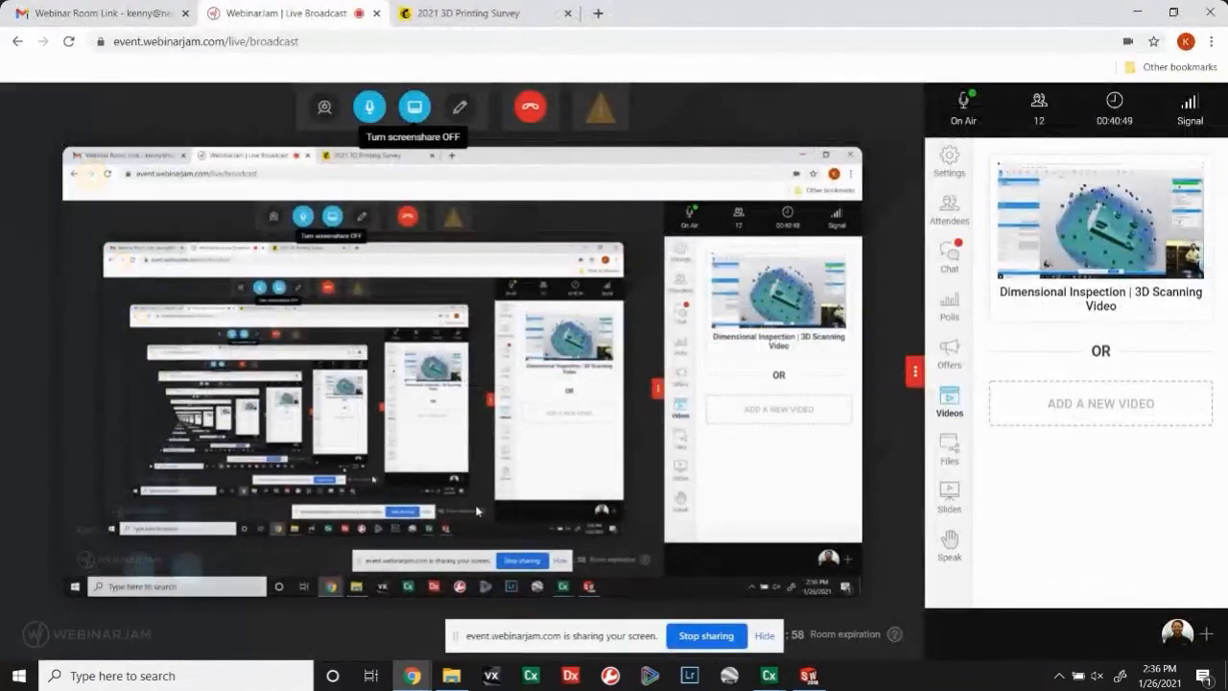
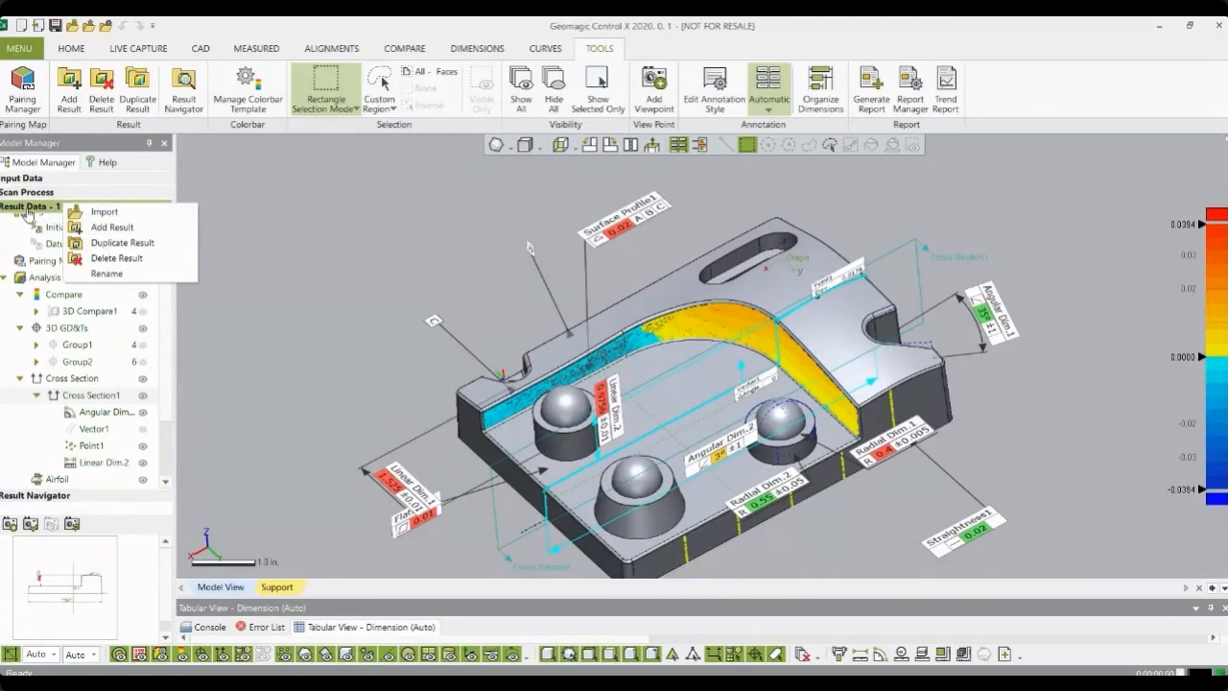
Step: Duplicate Result Data - 1 and start replacing the measured data in the copy
click(114, 241)
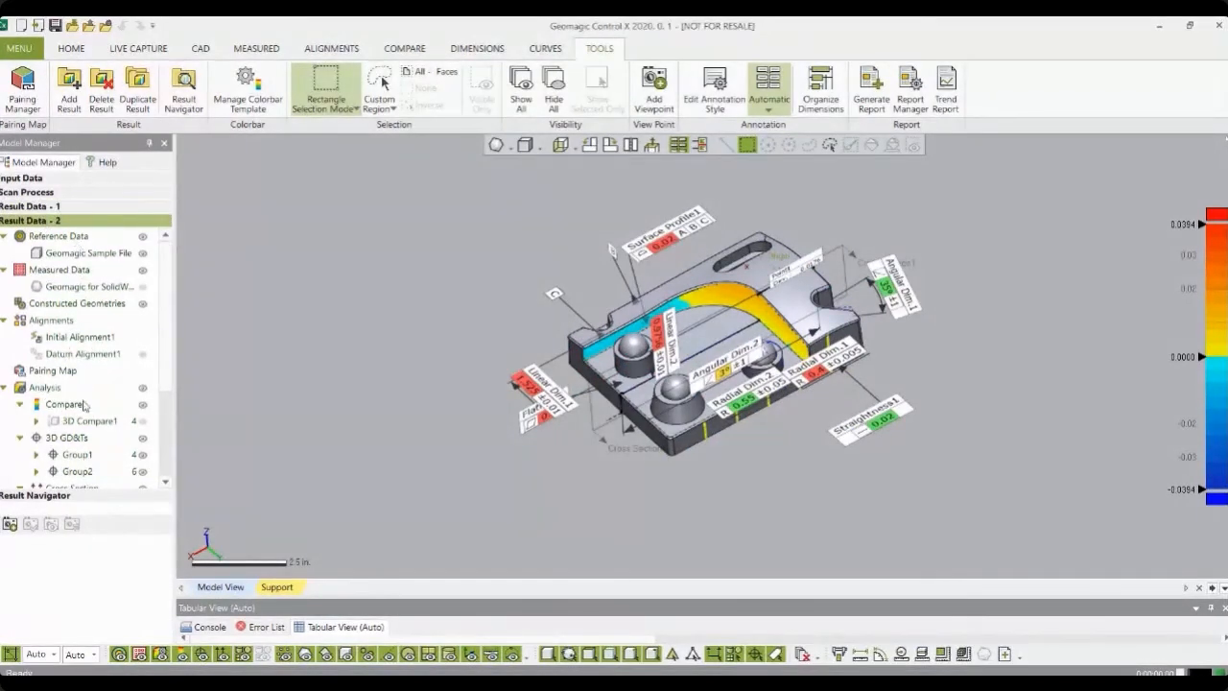
click(67, 49)
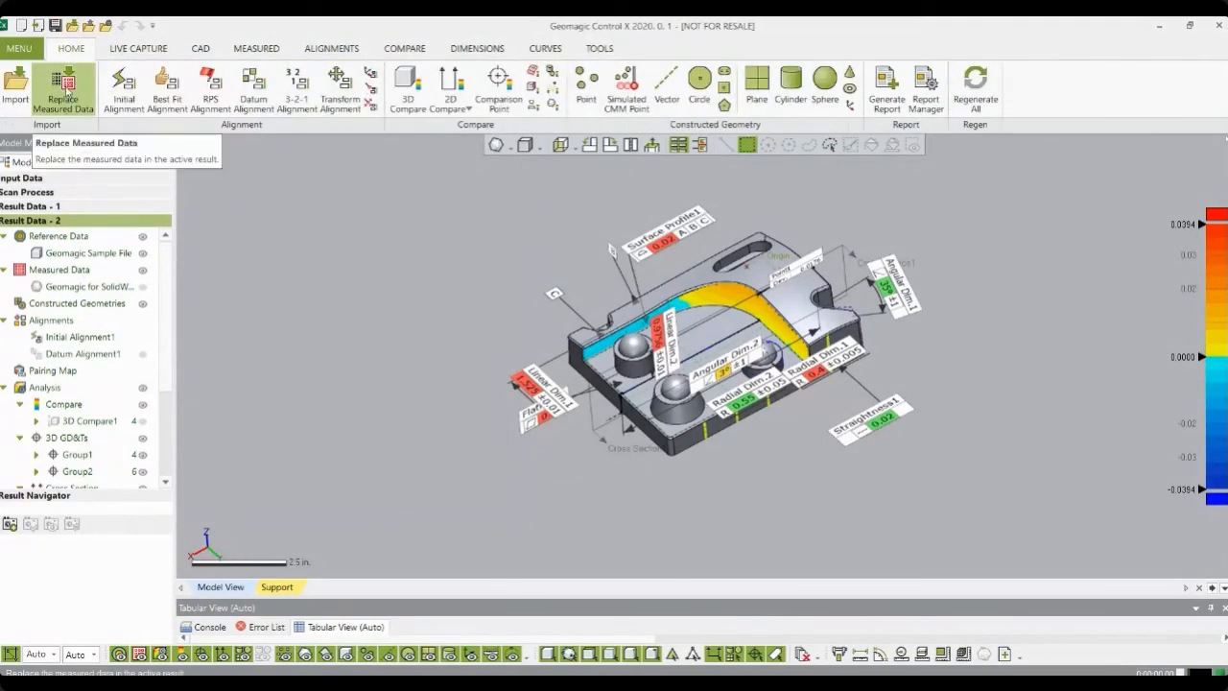
click(63, 92)
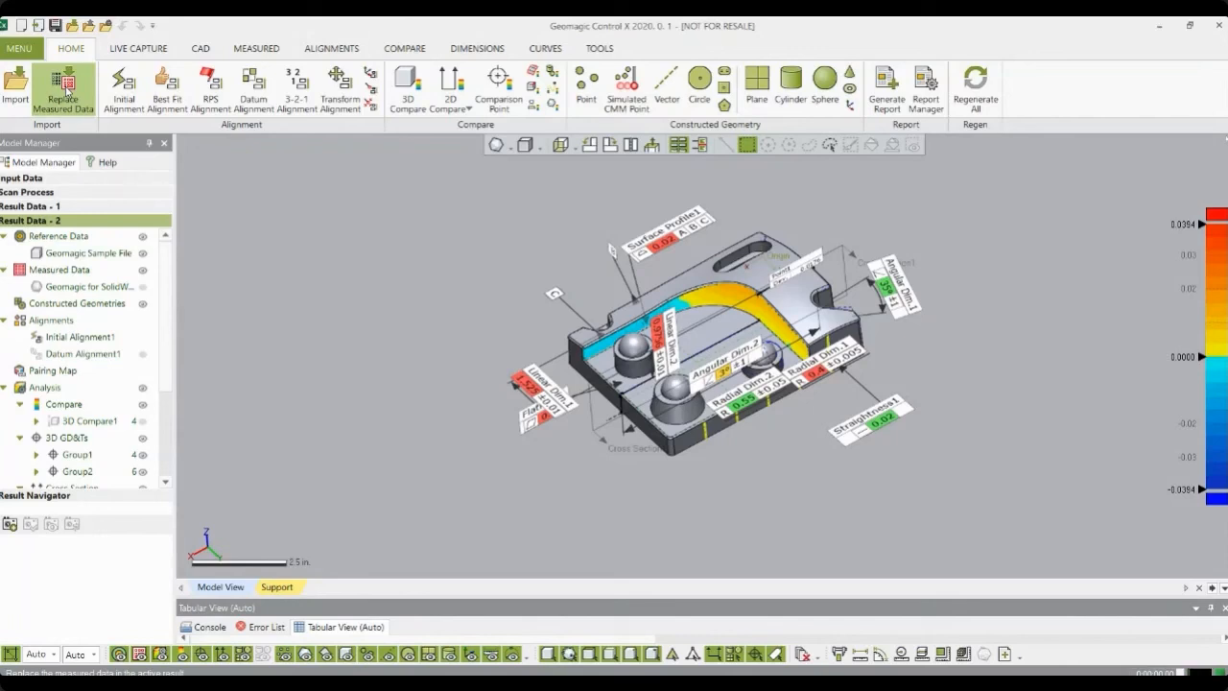
Step: Open the batch process for imported measured data
click(19, 48)
mouse_move(36, 132)
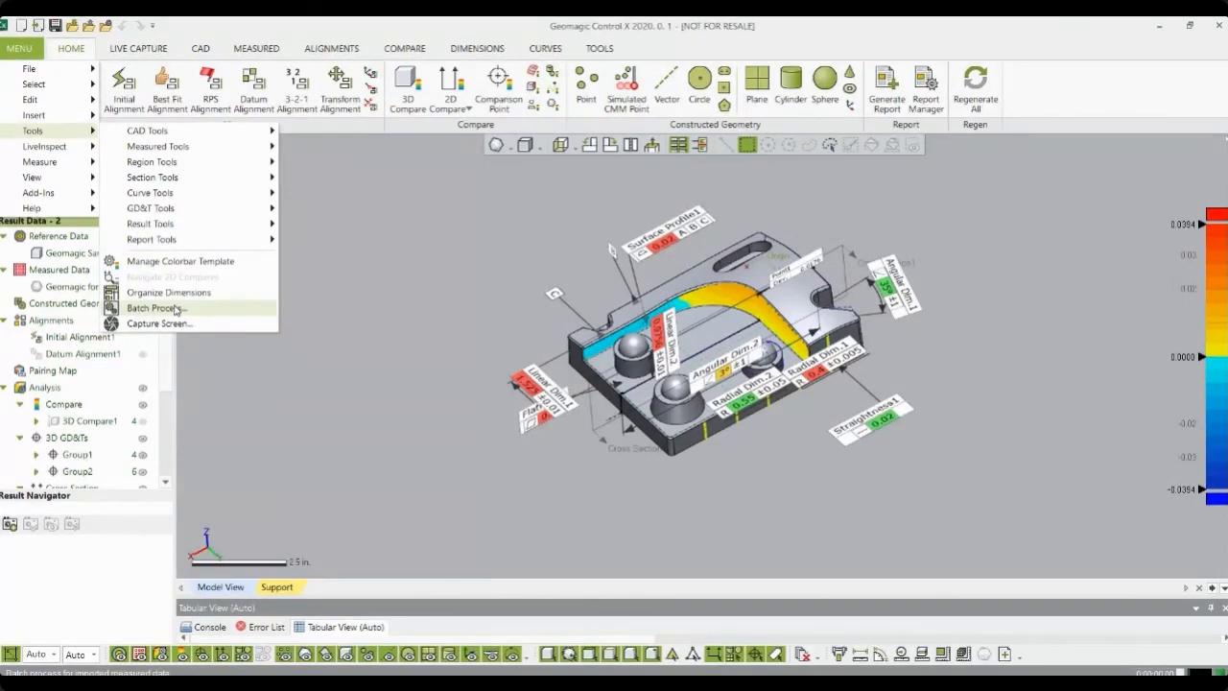
click(176, 308)
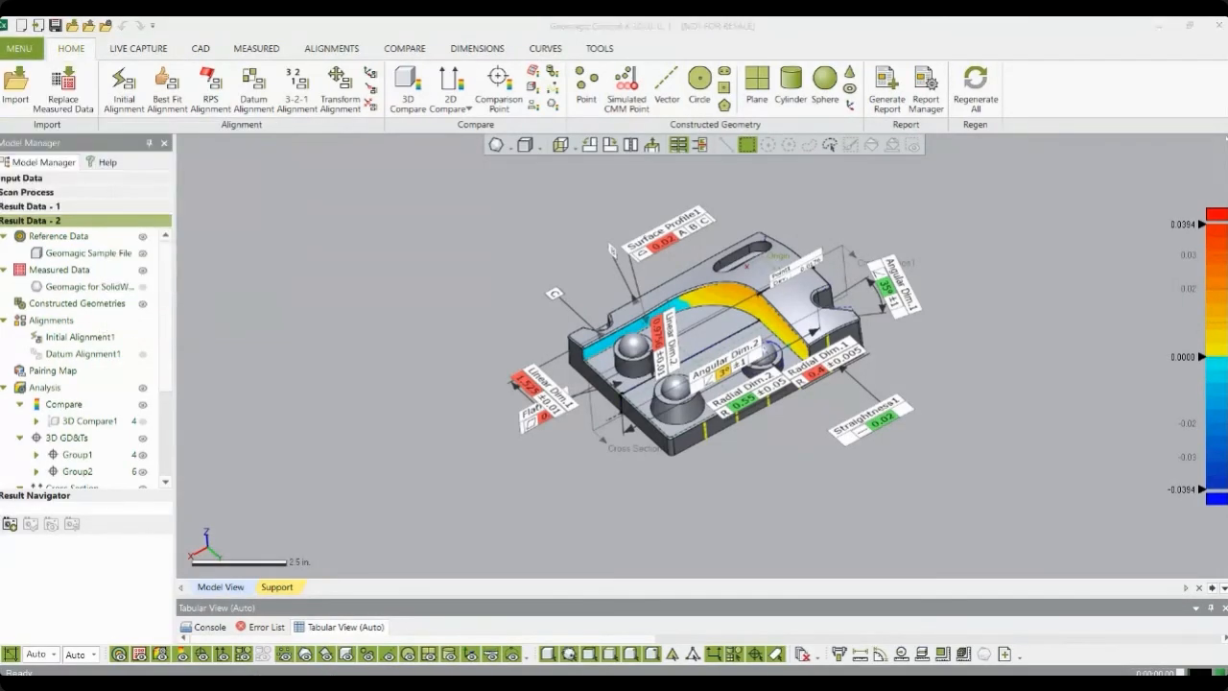